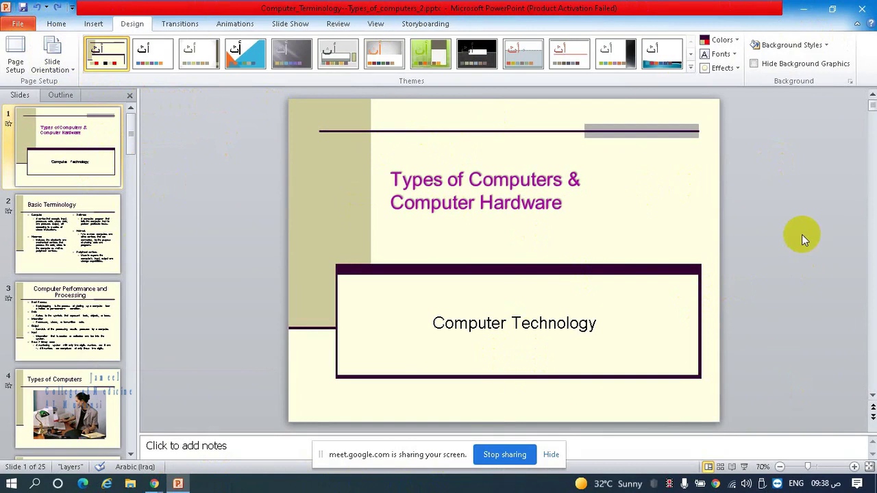
Step: Check the presentation's file information, then browse the slide thumbnail pane
left_click(21, 24)
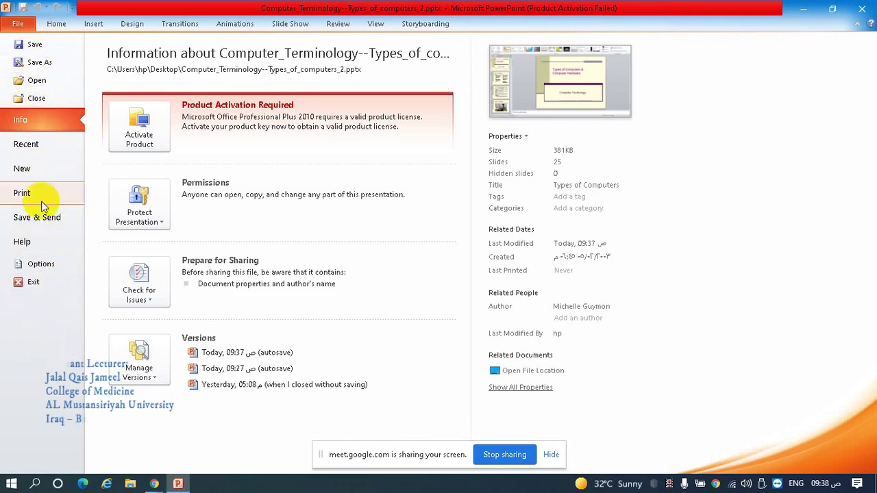
left_click(58, 25)
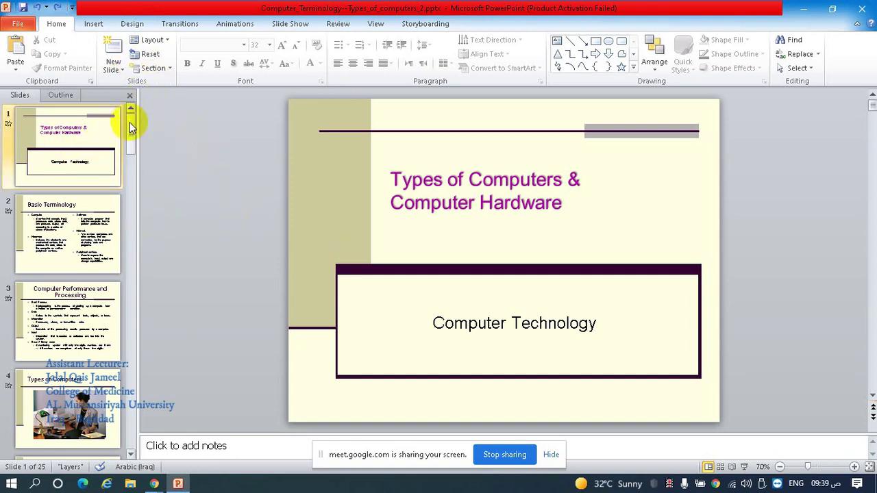
left_click_drag(129, 122, 130, 206)
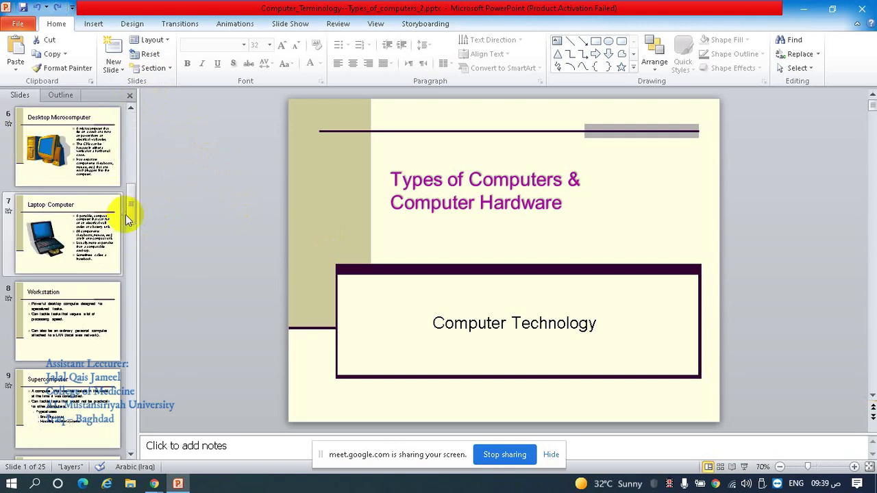
left_click(129, 157)
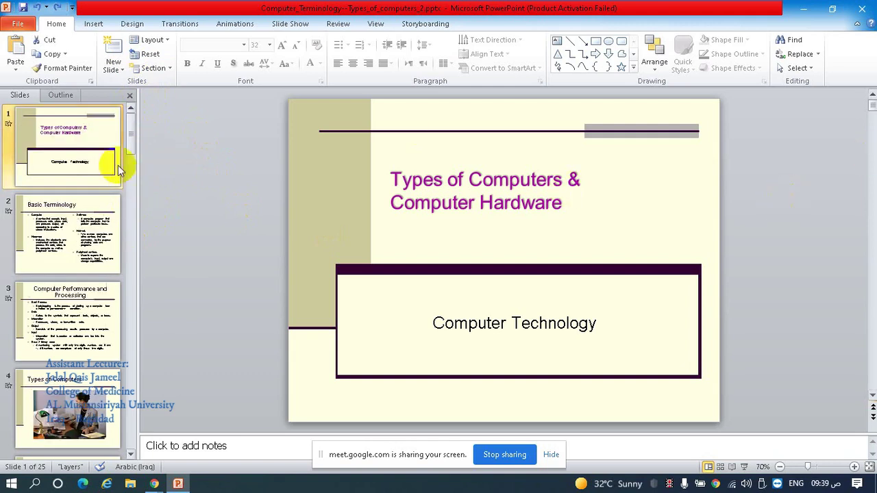
left_click_drag(131, 128, 131, 220)
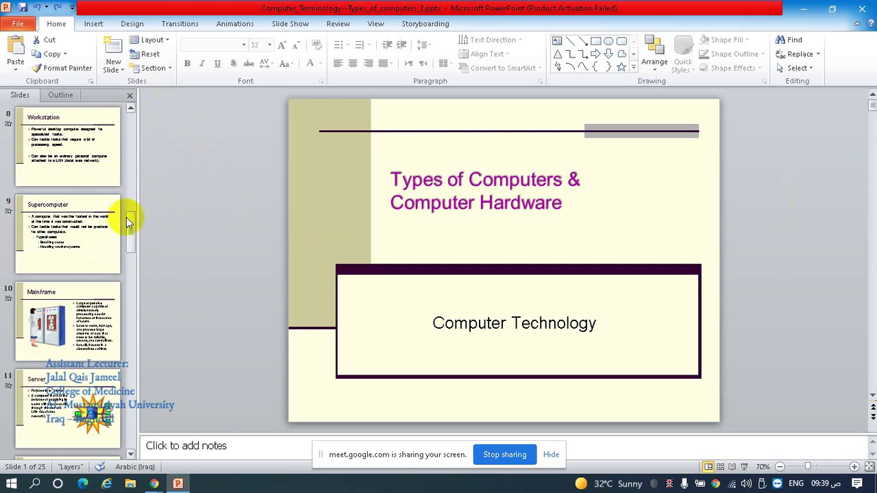
left_click_drag(125, 125, 88, 156)
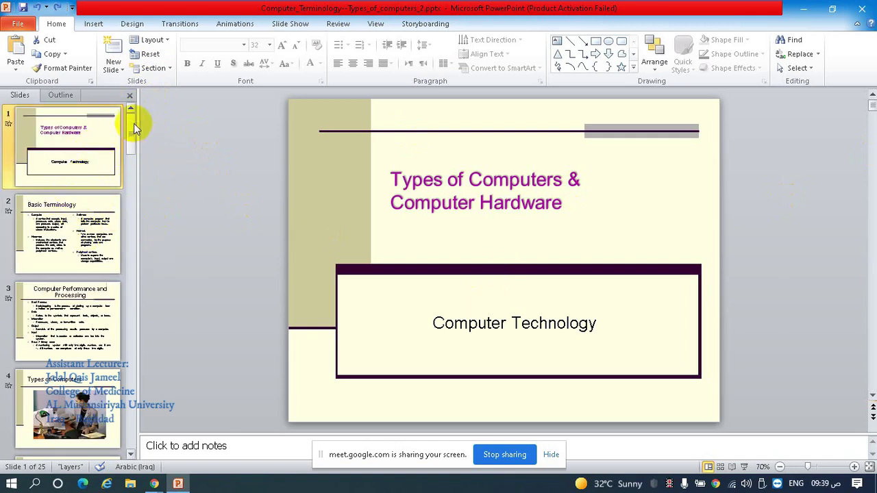
mouse_move(133, 152)
left_mouse_down()
mouse_move(132, 193)
mouse_move(191, 130)
left_mouse_up()
Step: Move through the slides to slide 2, Basic Terminology, and preview the new-slide layouts
left_click(81, 266)
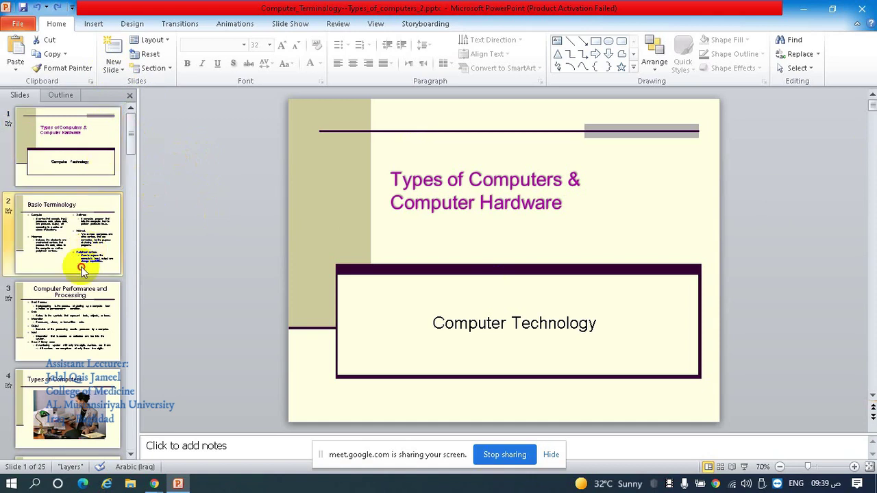
left_click(78, 327)
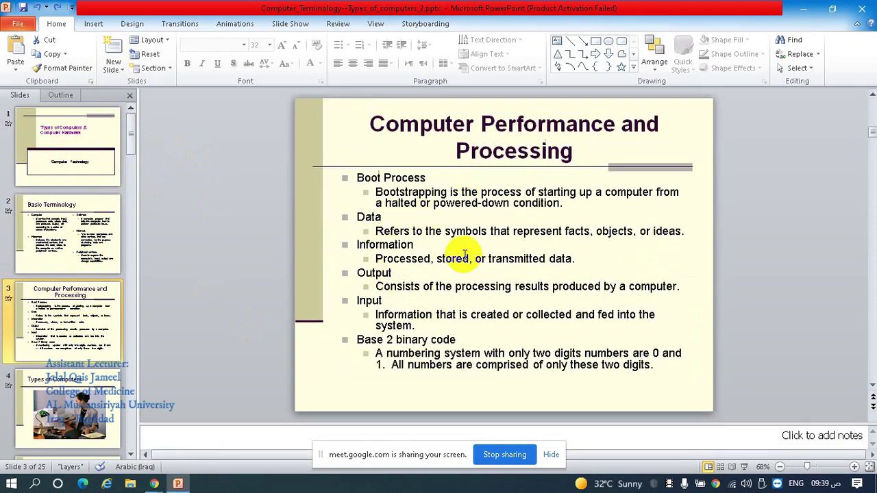
left_click(69, 404)
left_click(70, 161)
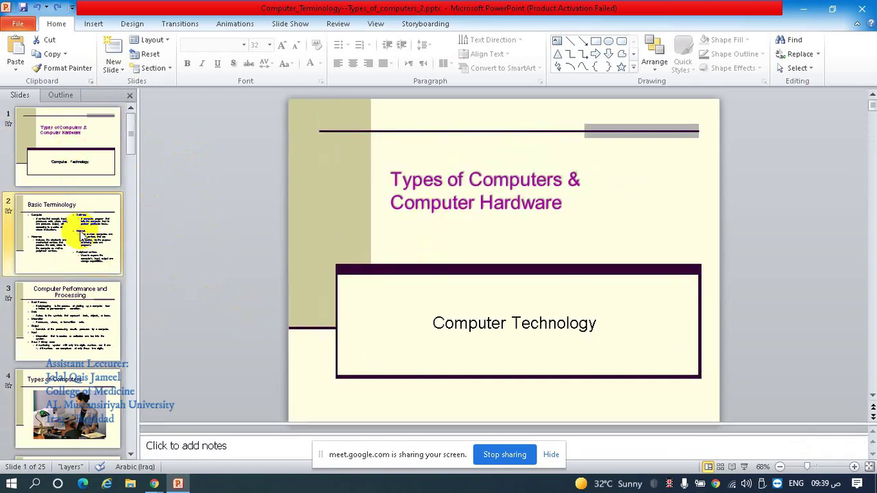
left_click(79, 230)
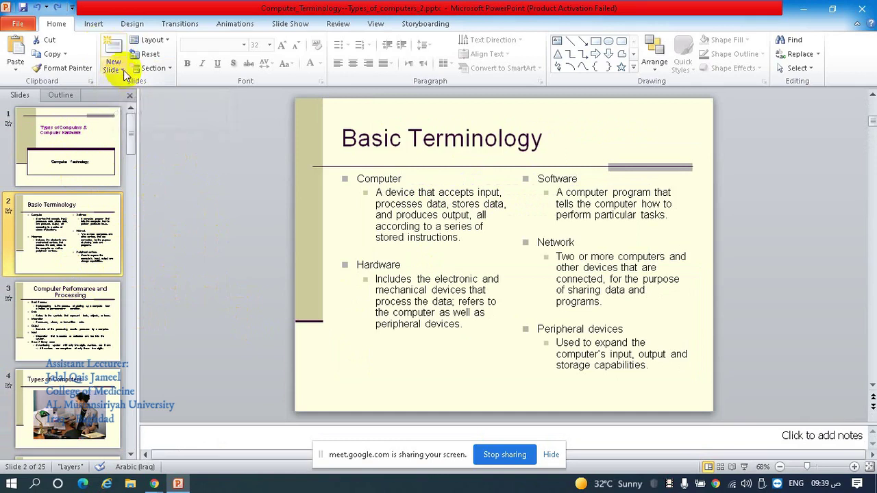
left_click(122, 70)
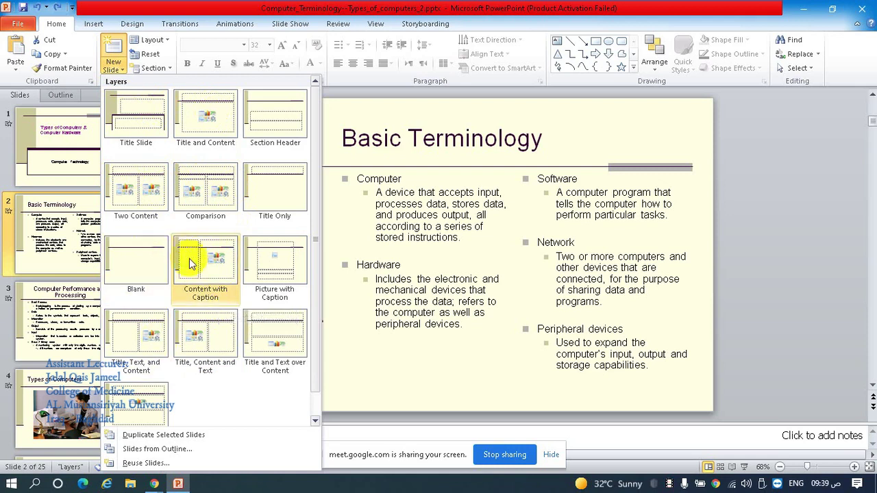
left_click(58, 140)
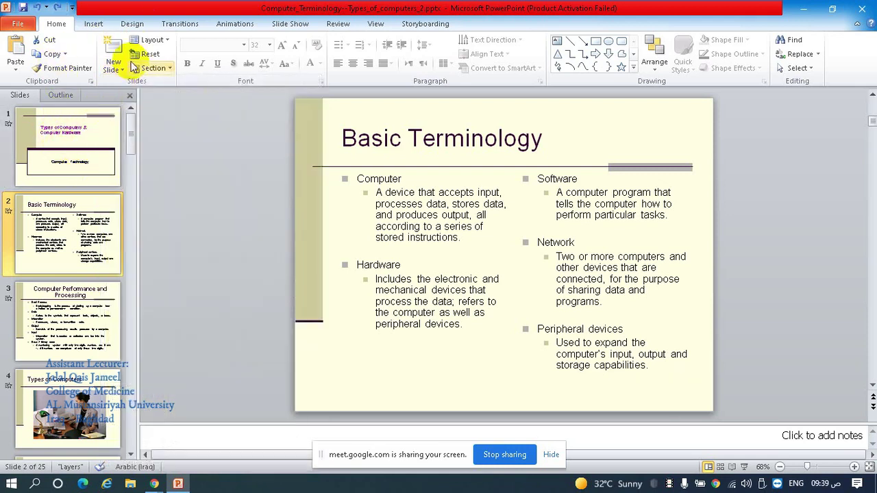
Step: Go to slide 3, Computer Performance and Processing, and review its layouts without changing them
left_click(60, 336)
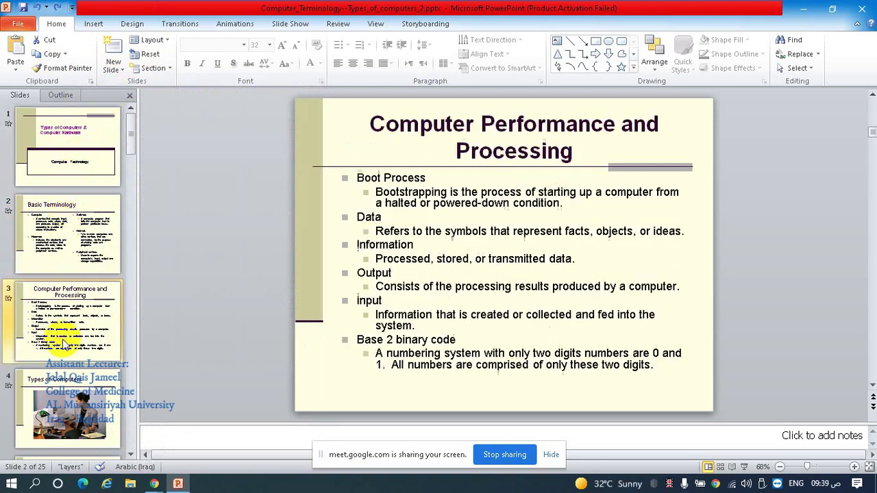
left_click(155, 40)
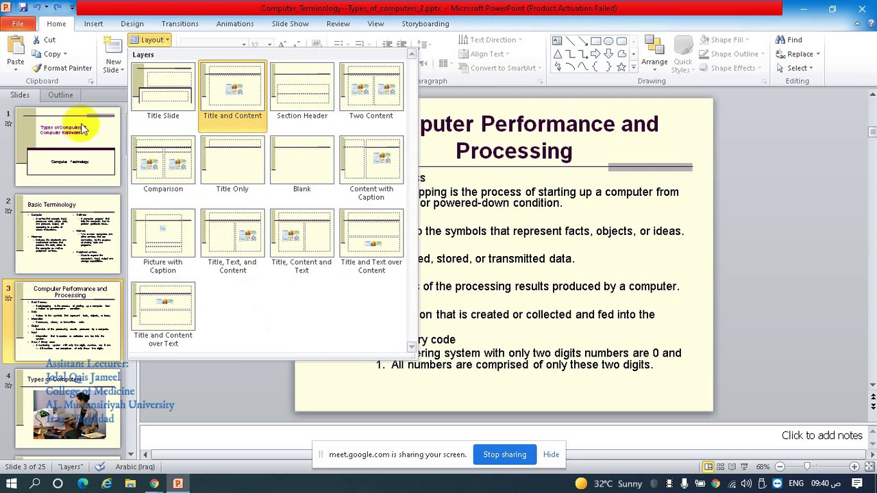
left_click(147, 40)
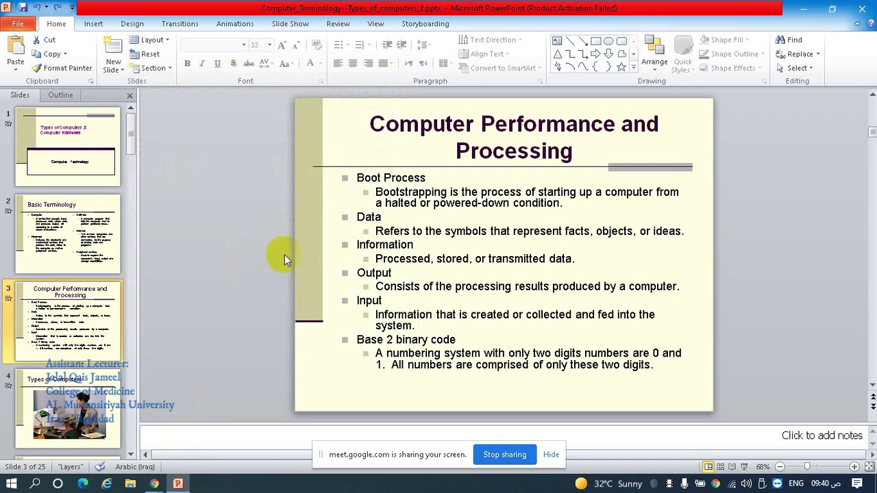
left_click(147, 39)
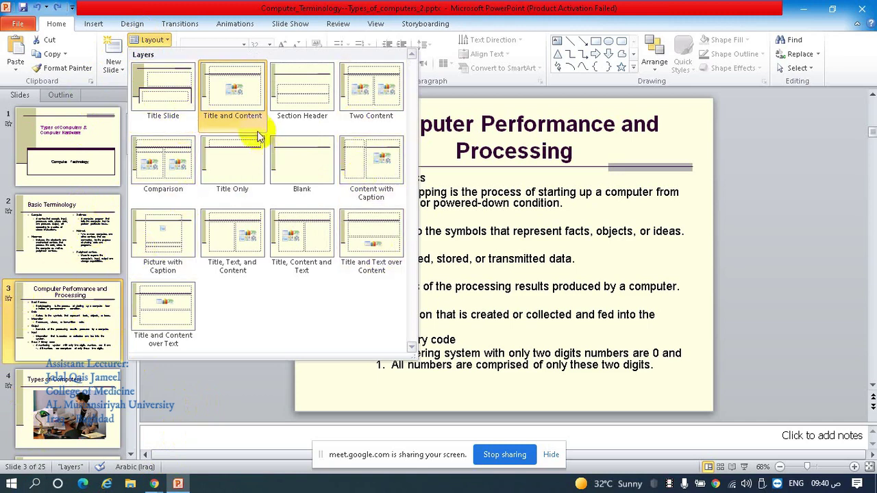
left_click(212, 382)
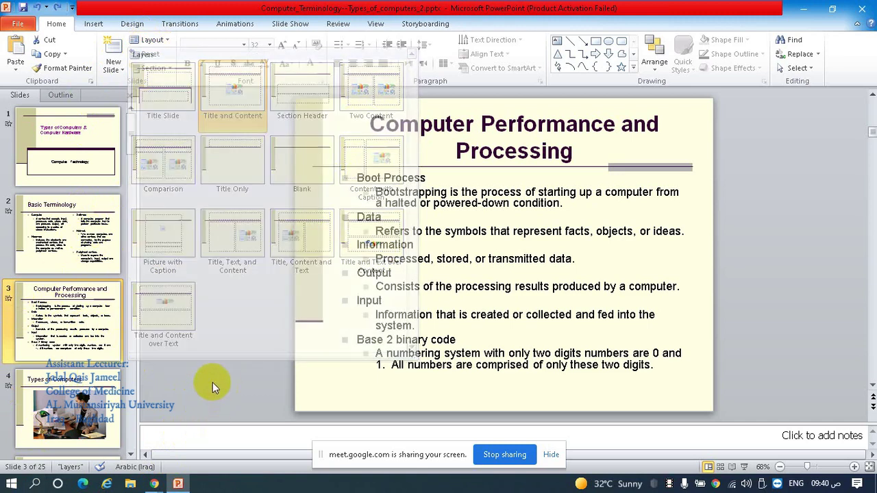
left_click(133, 26)
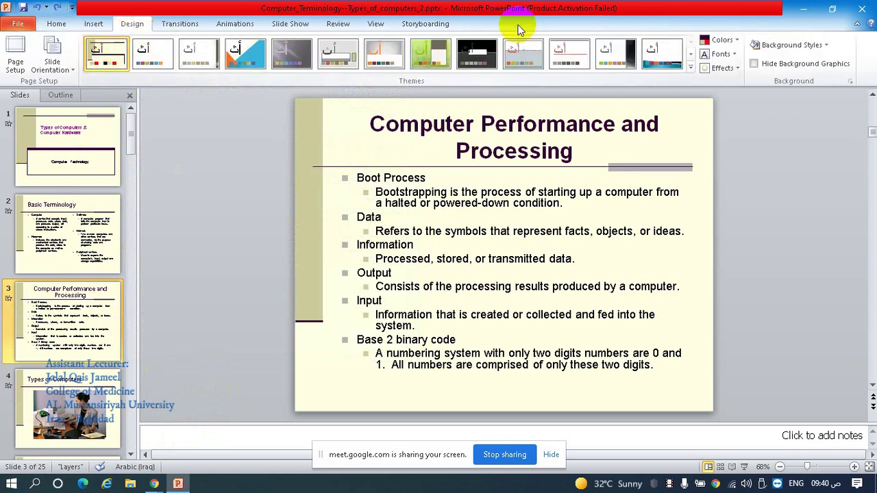
Step: Try the orange and blue Angles theme on the presentation
left_click(132, 27)
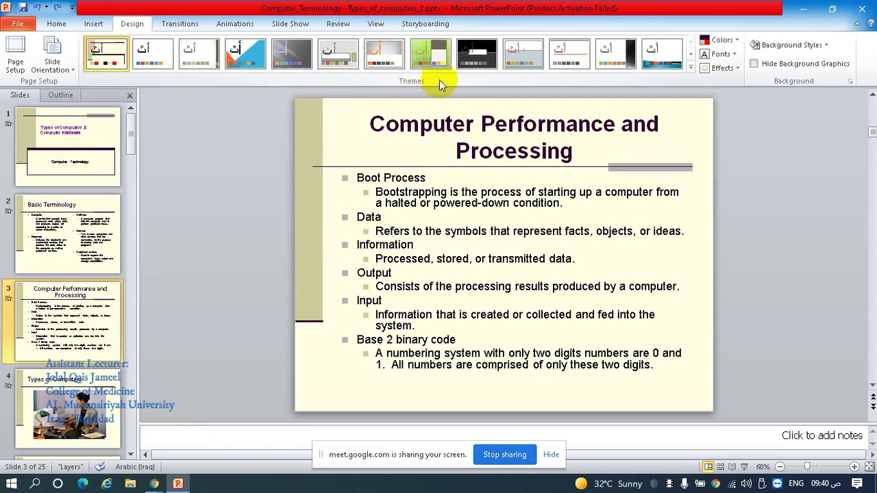
left_click(690, 68)
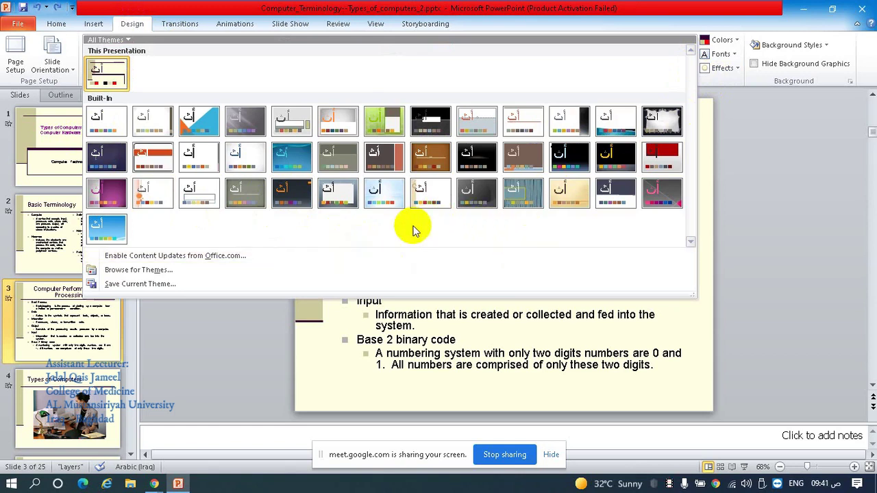
left_click(197, 127)
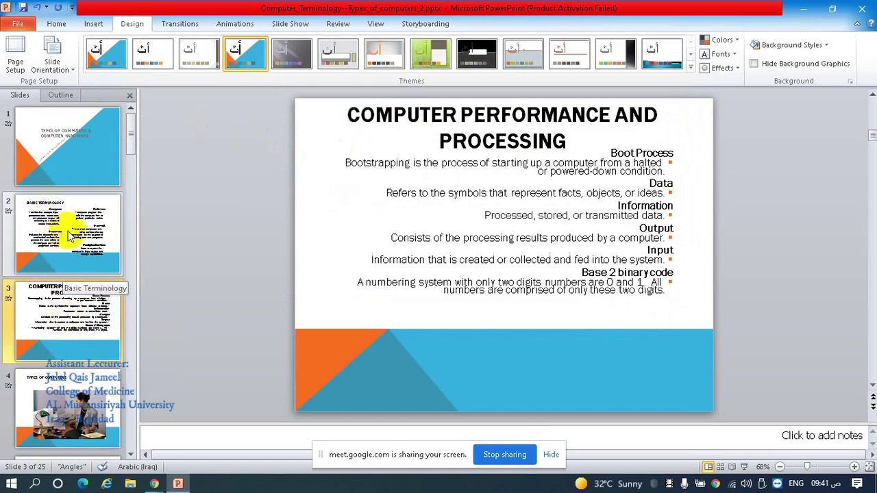
scroll(65, 226, "down", 3)
scroll(78, 185, "down", 4)
scroll(130, 278, "up", 3)
scroll(130, 278, "up", 1)
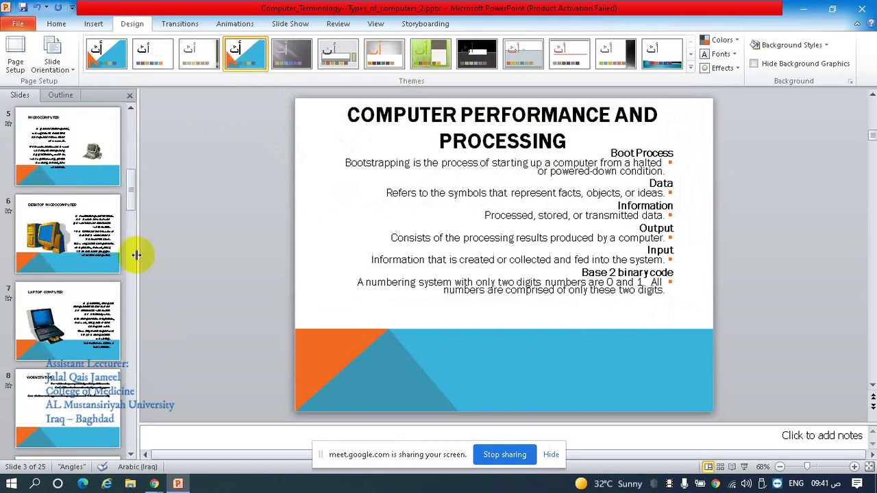
scroll(130, 278, "up", 3)
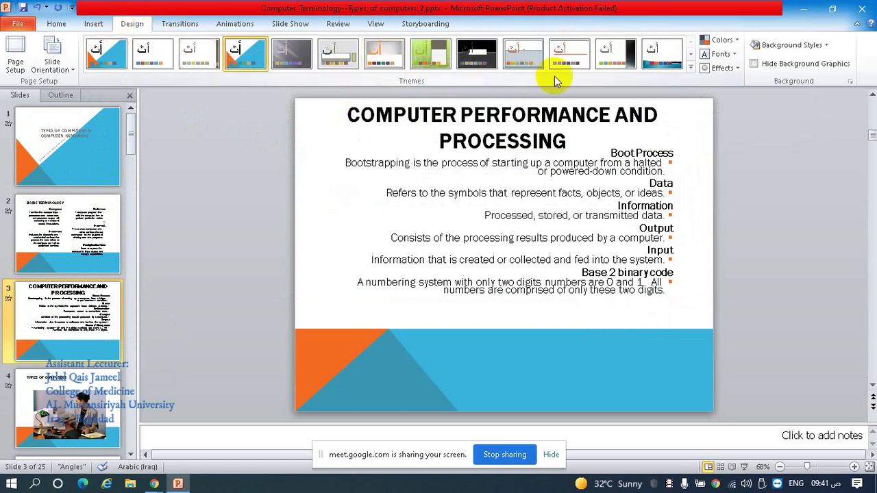
Step: Try the dark grey Apex theme, then settle on the black-and-white Couture theme
left_click(692, 69)
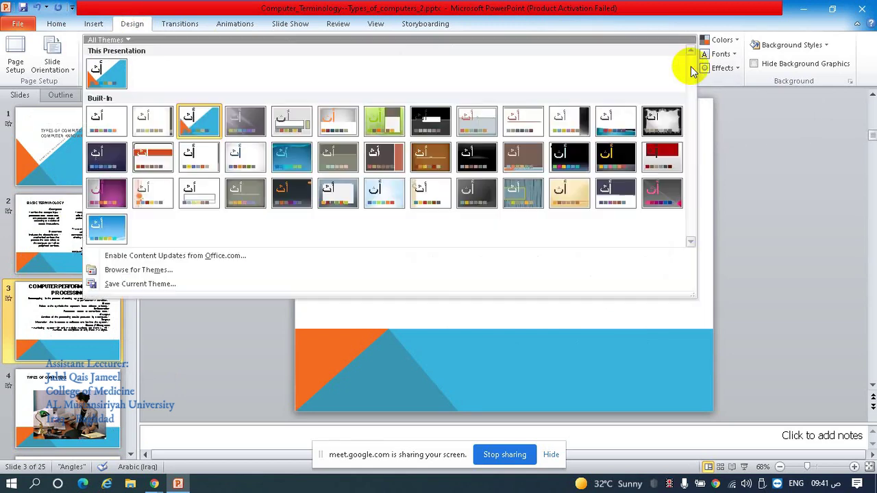
left_click(259, 126)
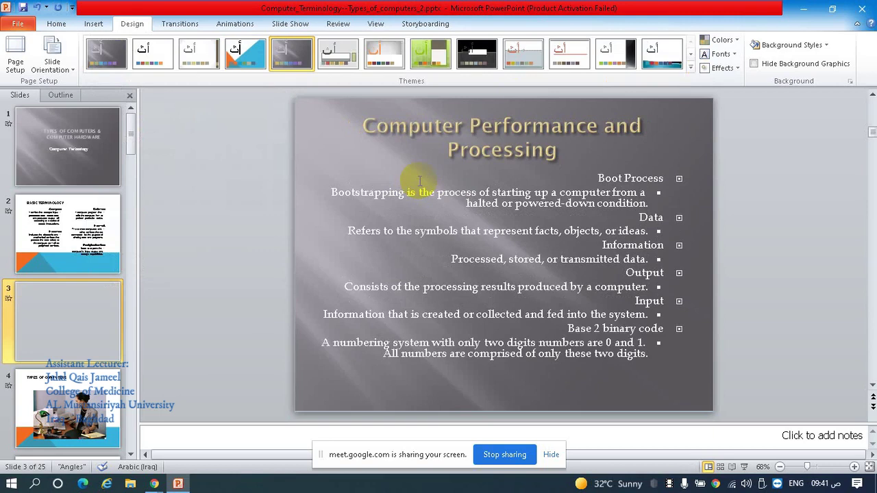
left_click(691, 68)
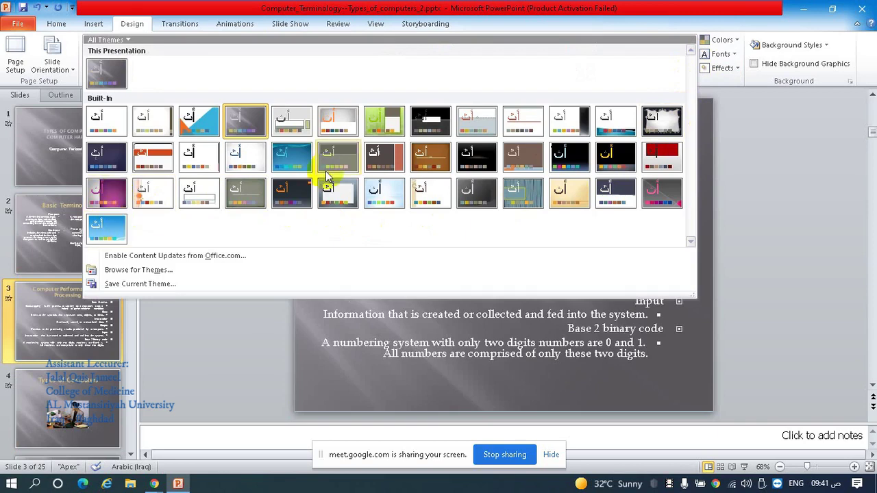
left_click(651, 121)
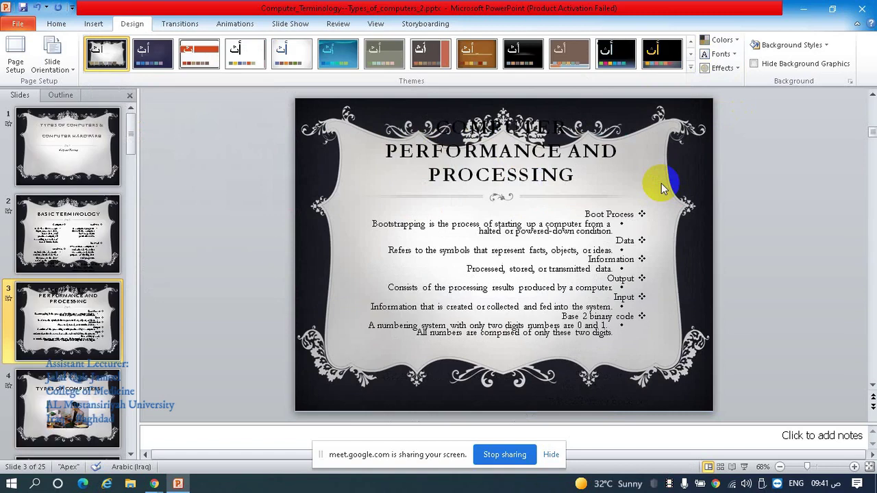
Step: Look over the Couture slide layouts, then switch the presentation back to Angles
left_click(57, 26)
left_click(149, 40)
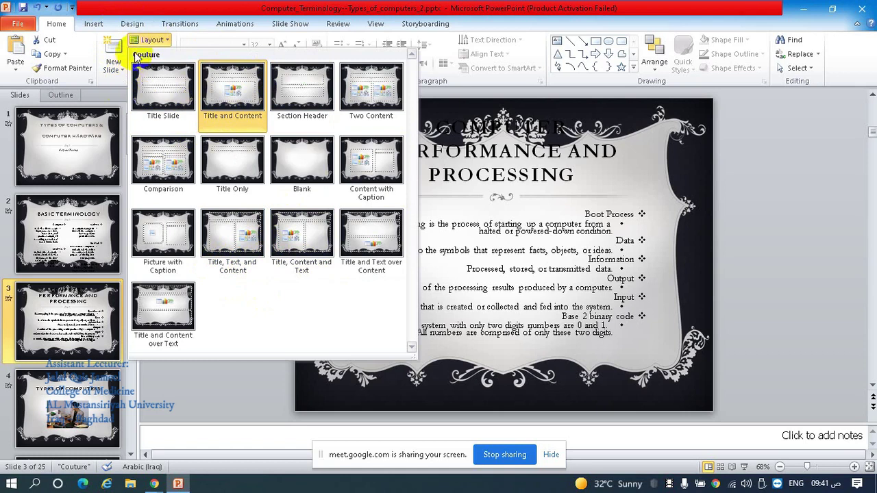
left_click(147, 36)
left_click(123, 23)
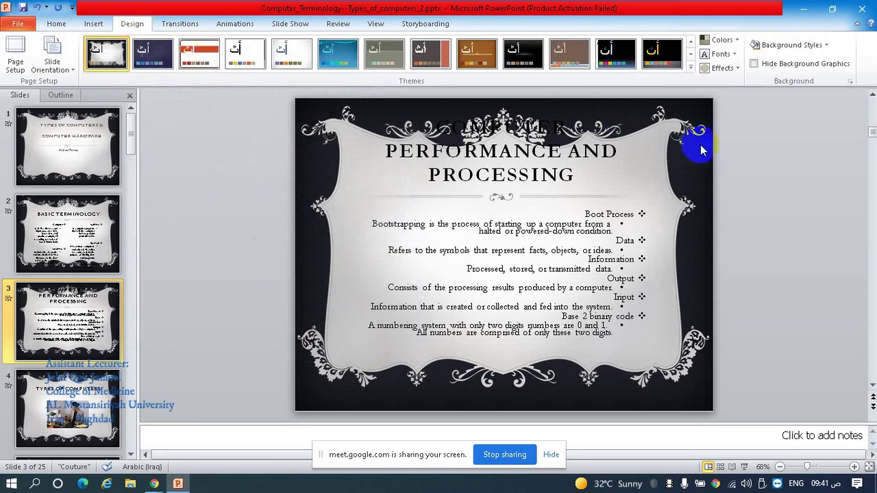
left_click(692, 69)
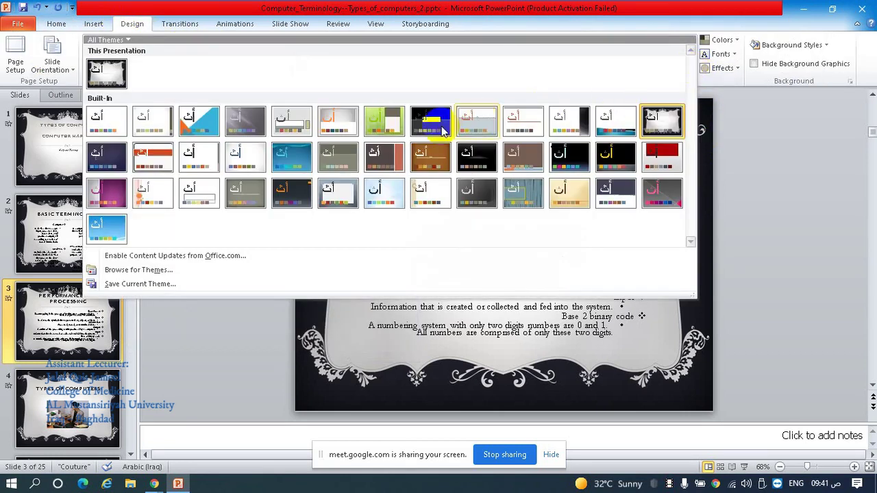
left_click(216, 134)
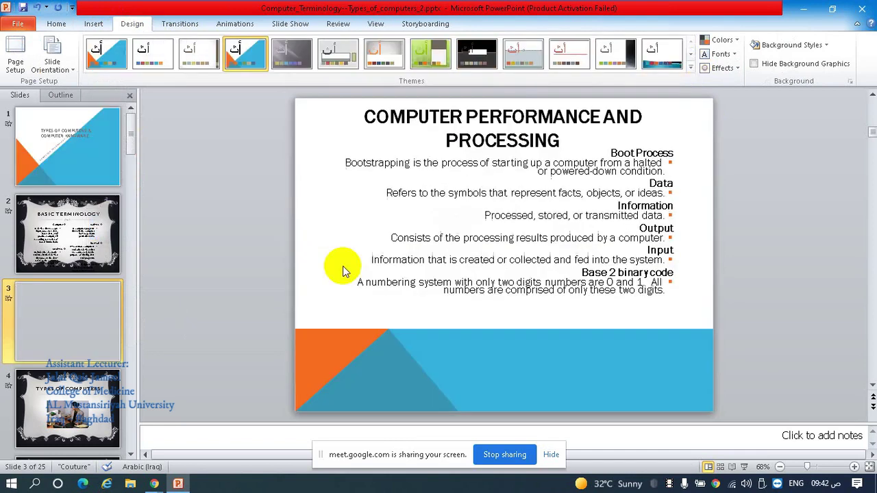
Step: Review slide 3's layouts under Angles, leaving its layout unchanged
left_click(58, 24)
left_click(146, 41)
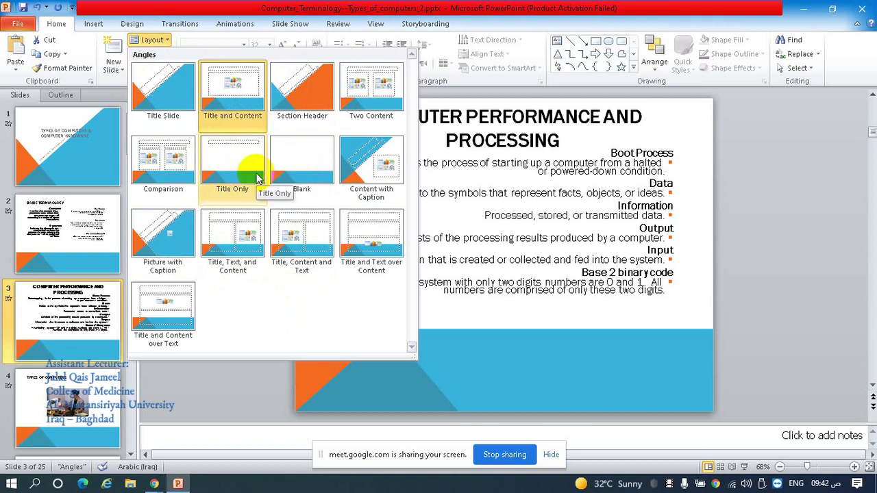
left_click(433, 257)
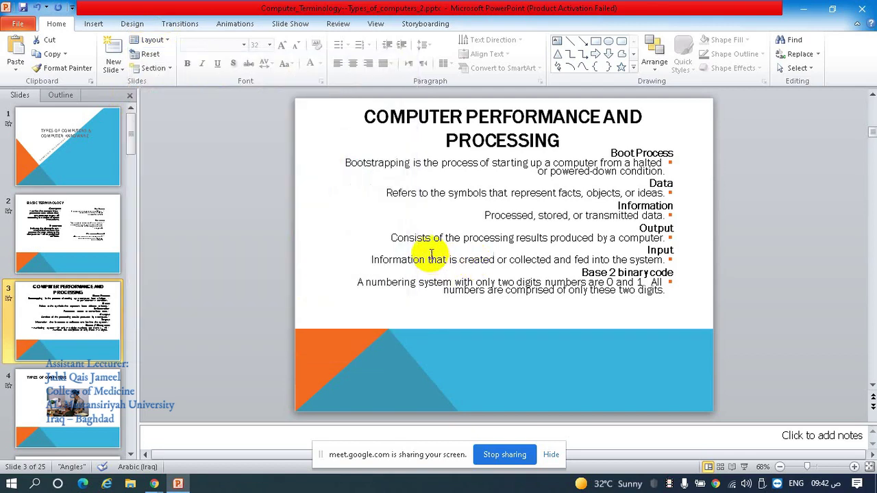
left_click(132, 23)
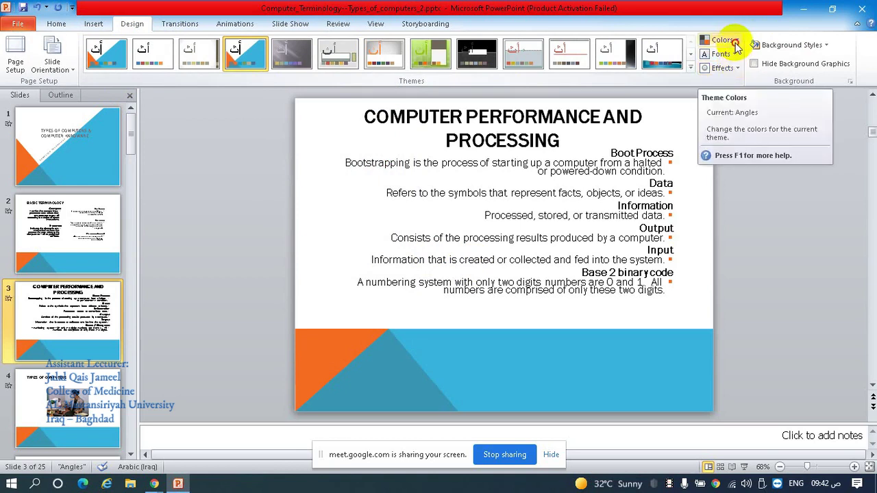
Step: Switch the theme colours to Apothecary, giving red and olive accents
left_click(737, 42)
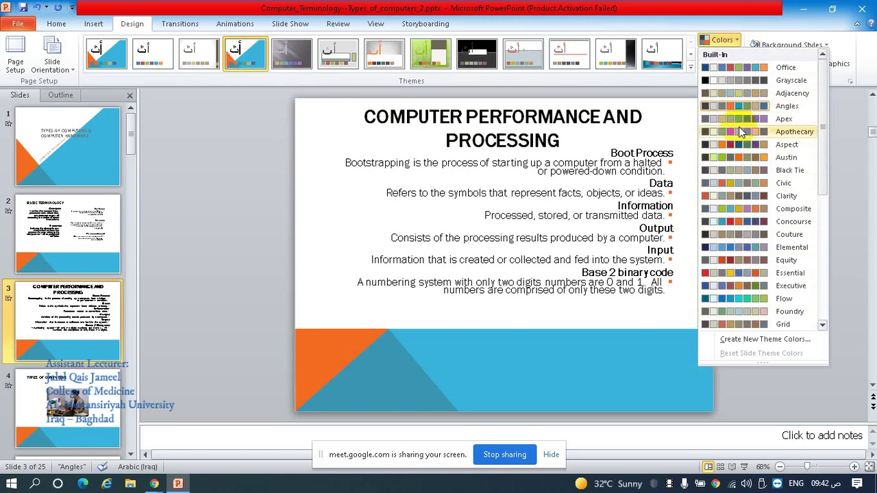
left_click(739, 130)
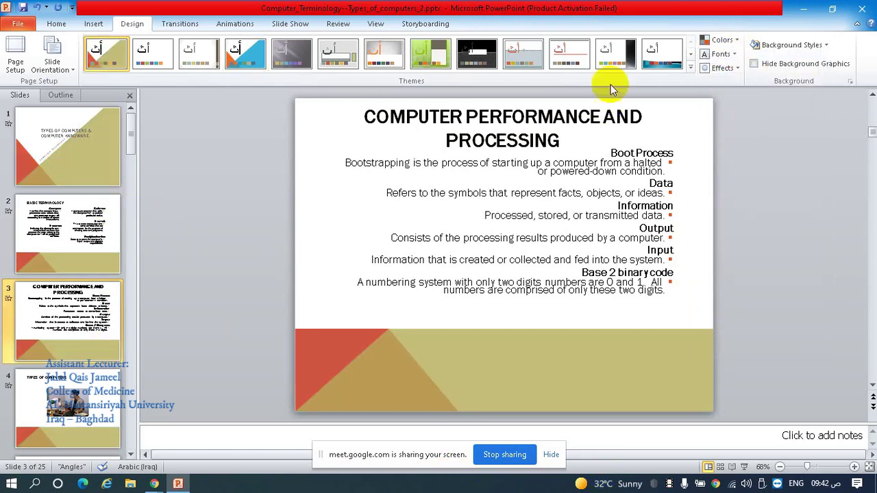
left_click(718, 54)
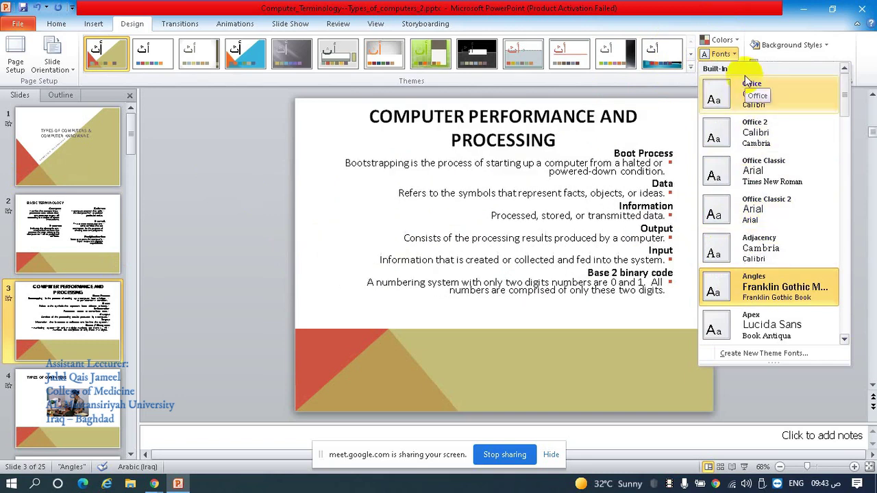
left_click(230, 173)
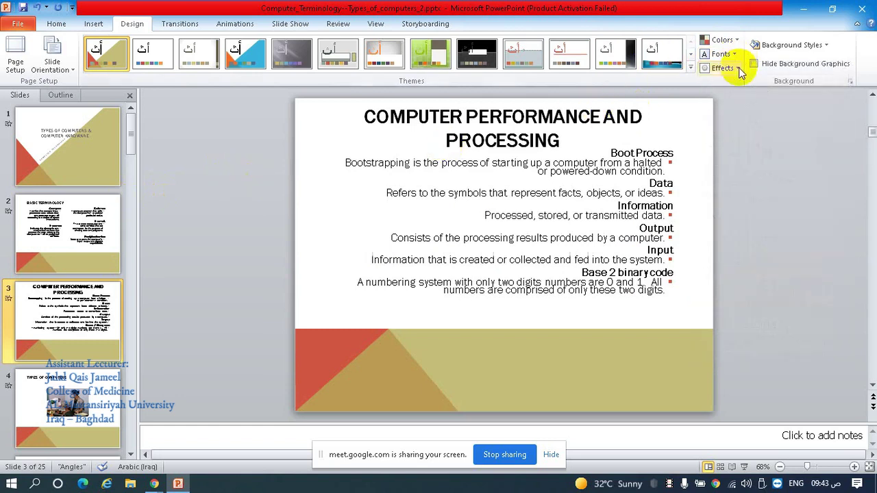
left_click(739, 69)
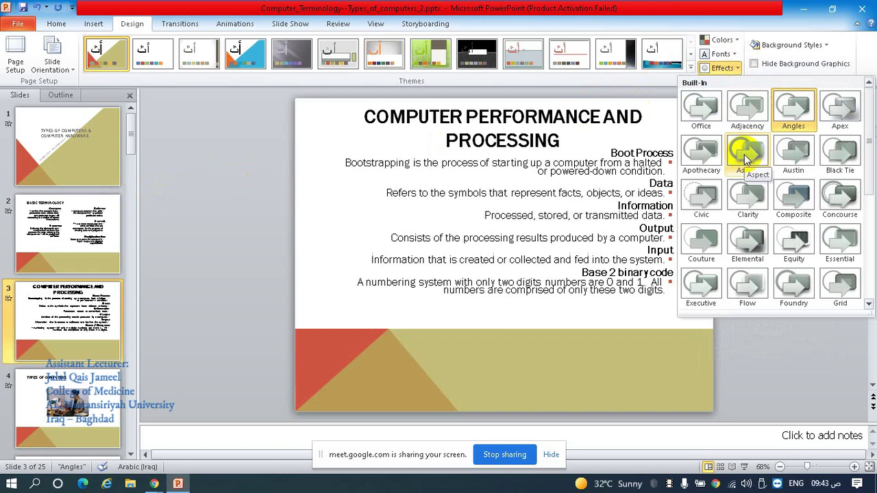
left_click(815, 342)
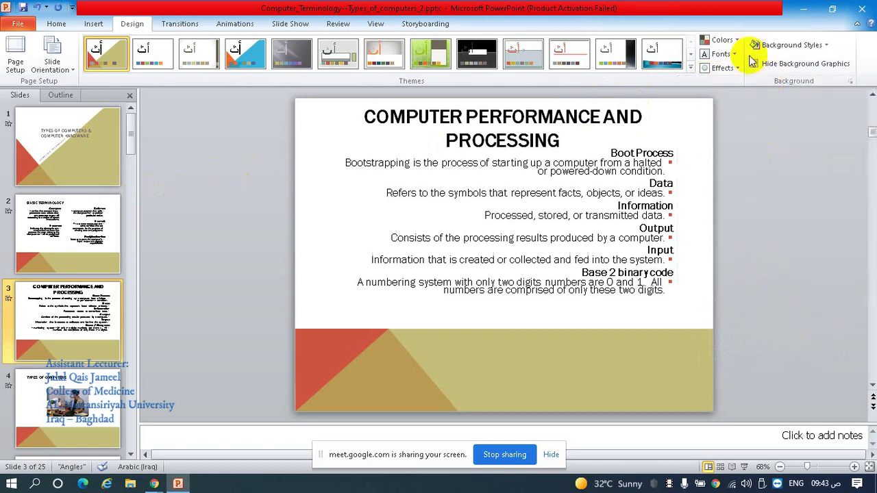
left_click(735, 71)
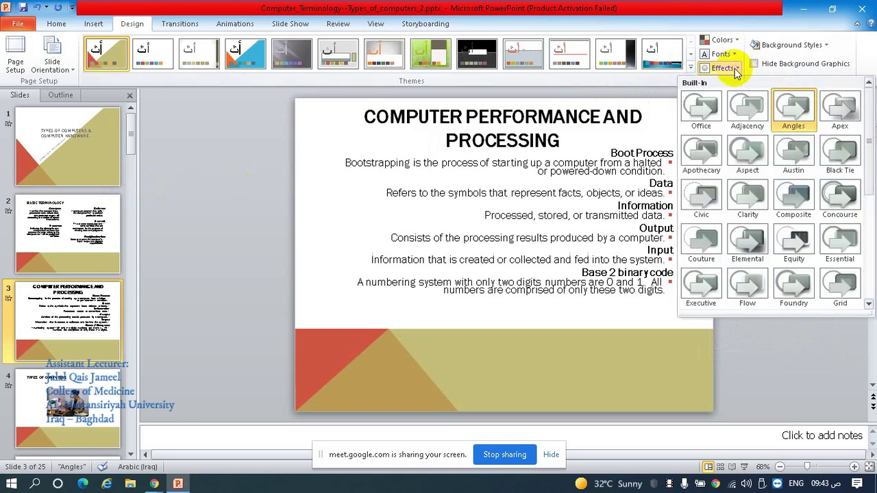
left_click(735, 71)
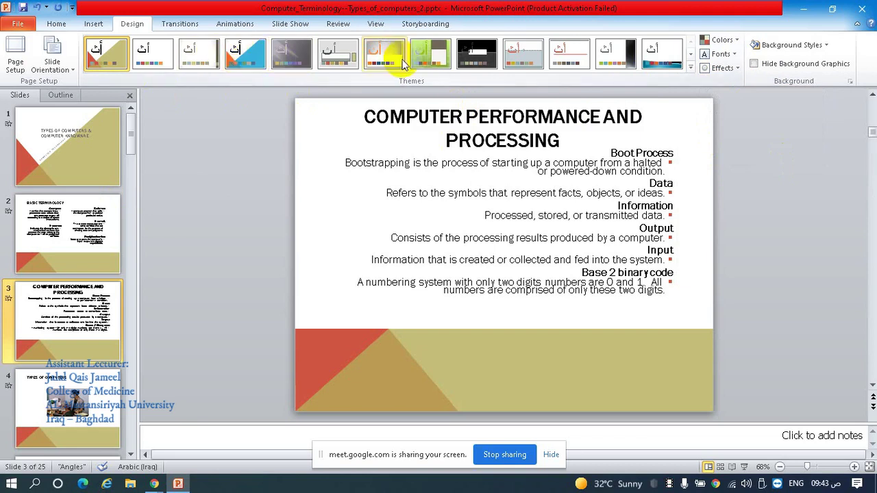
Step: Try the white, red-accented Equity theme, then return to the Angles theme
left_click(692, 68)
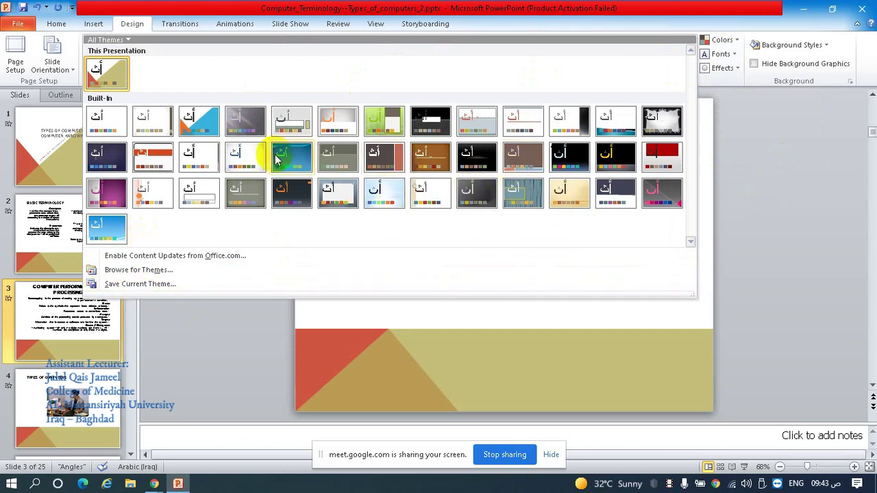
left_click(152, 156)
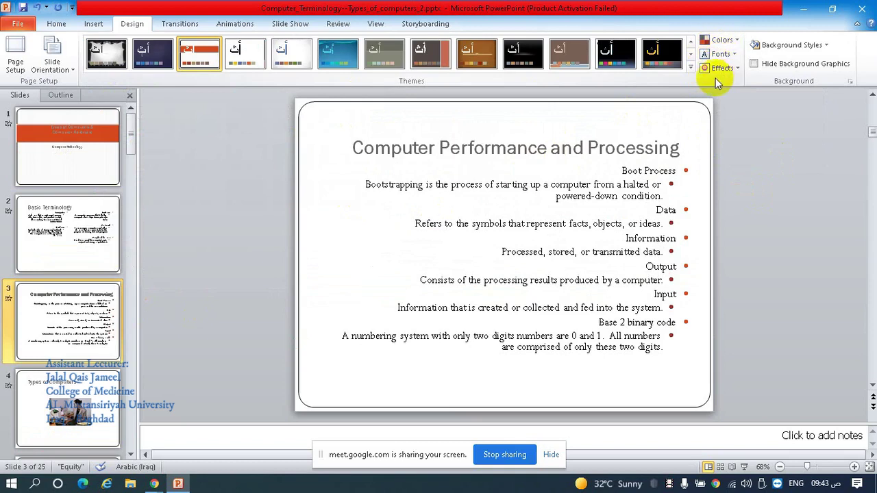
left_click(691, 67)
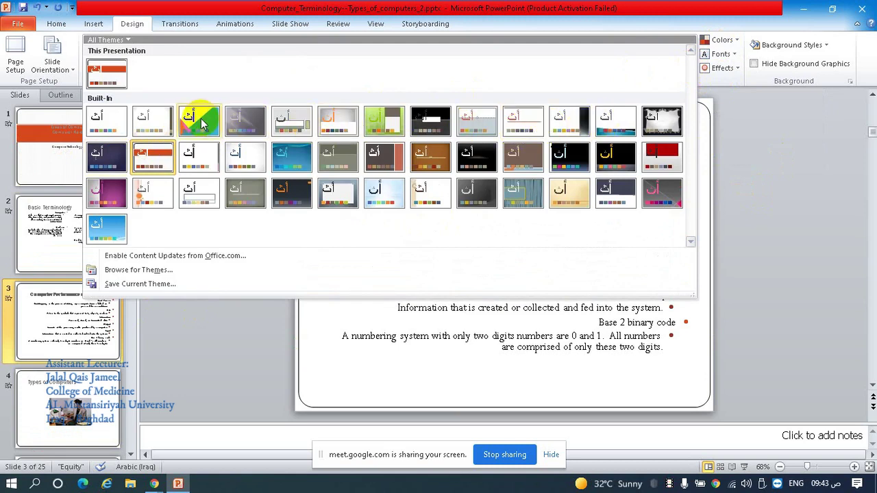
left_click(196, 118)
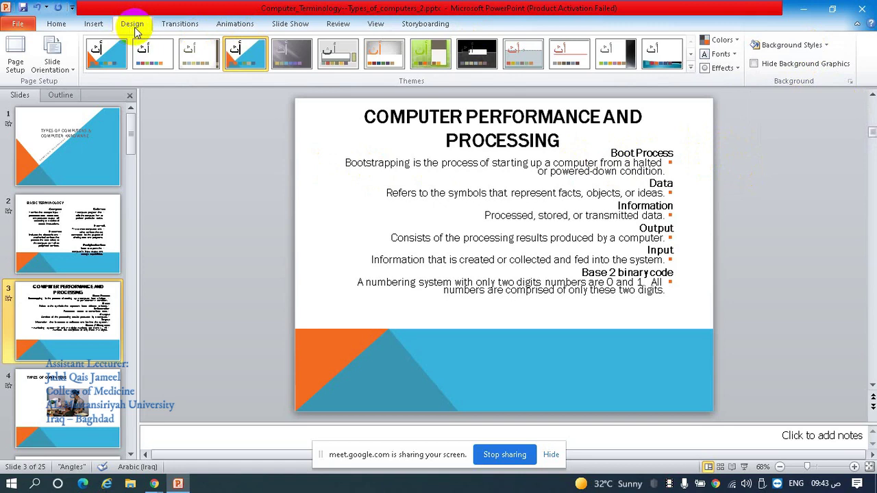
Step: Give the slides background Style 9 with grey dotted circles
left_click(792, 51)
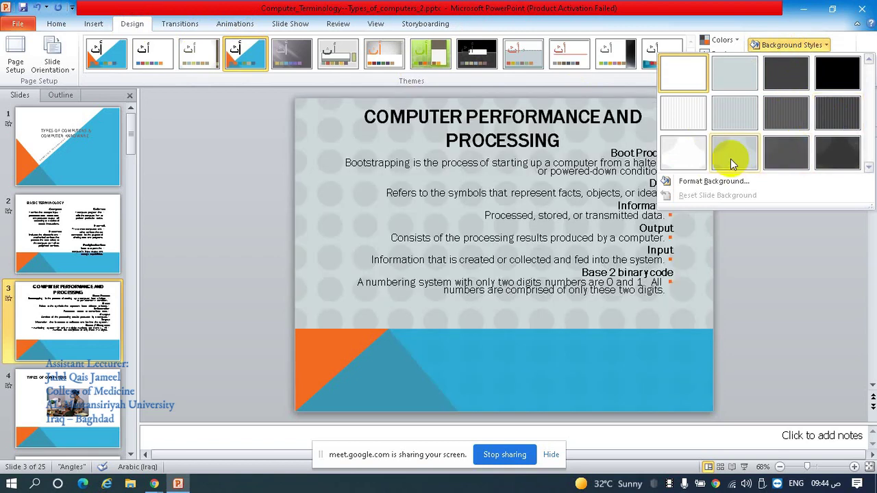
left_click(672, 161)
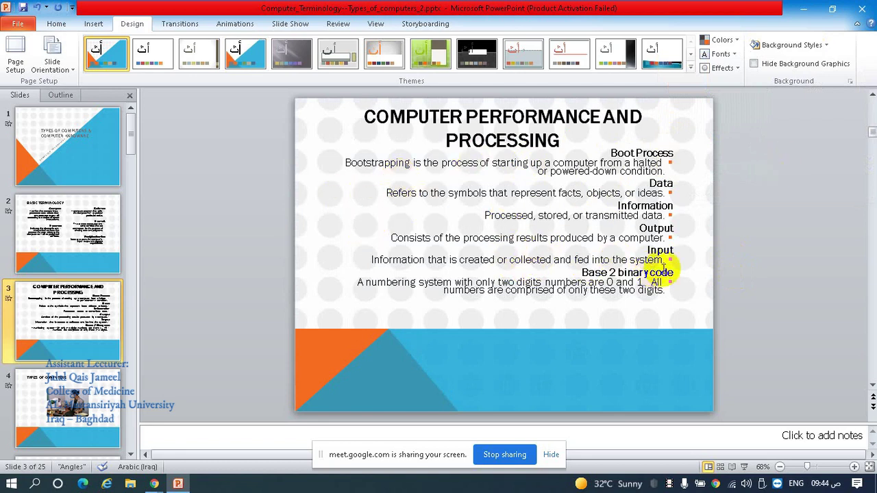
left_click(448, 209)
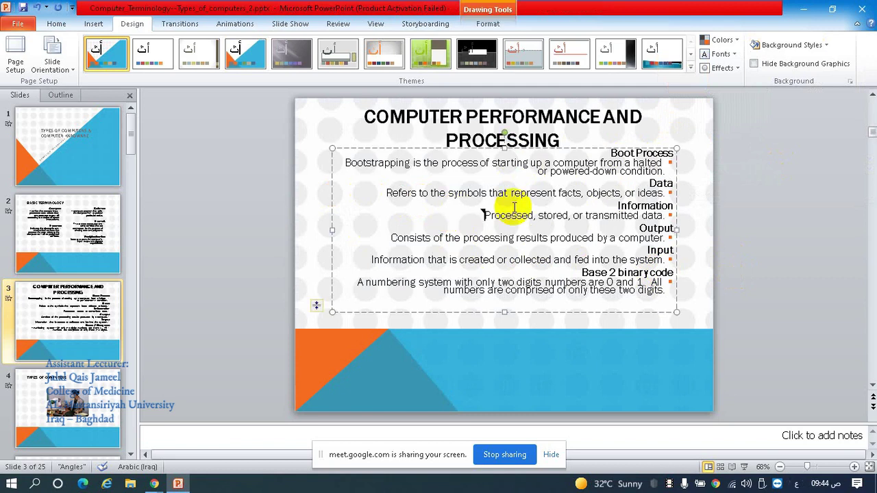
Step: Apply the Civic theme to slide 2 alone, then undo it
left_click(62, 169)
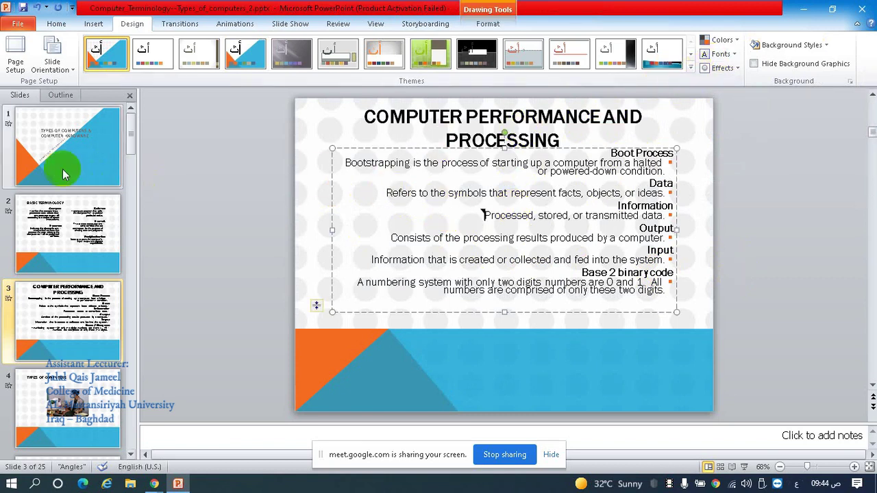
left_click(65, 230)
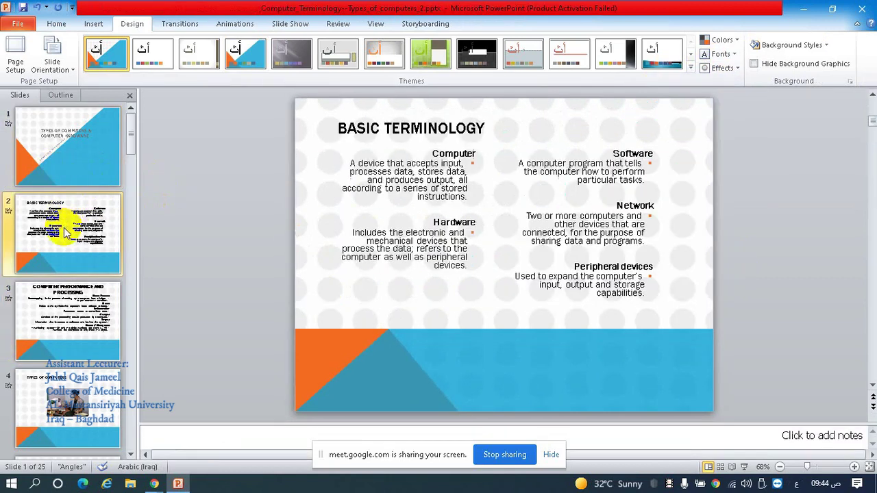
left_click(691, 70)
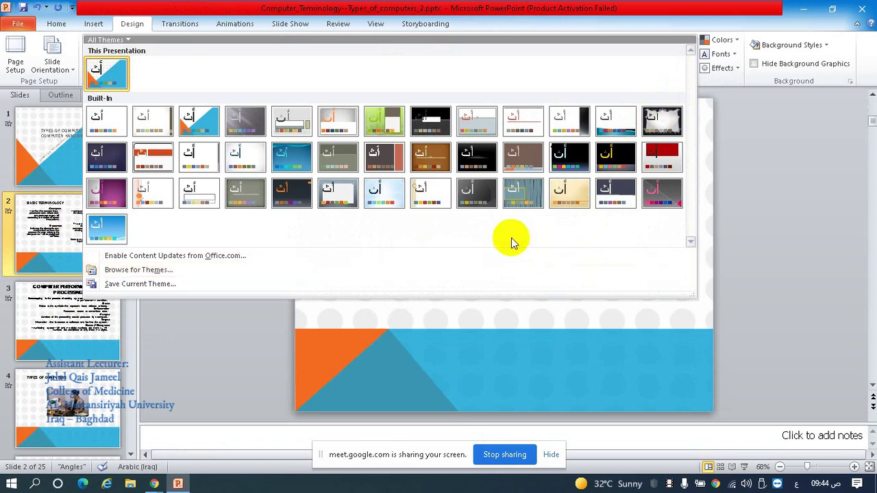
right_click(467, 133)
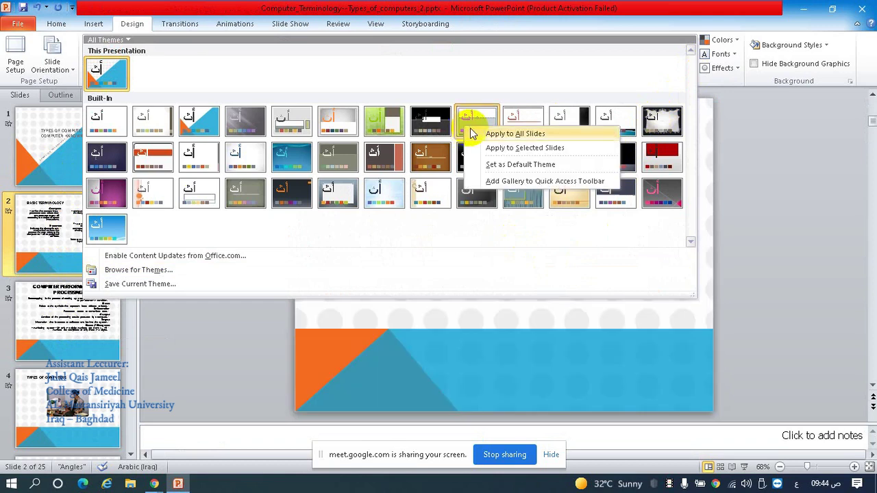
left_click(559, 150)
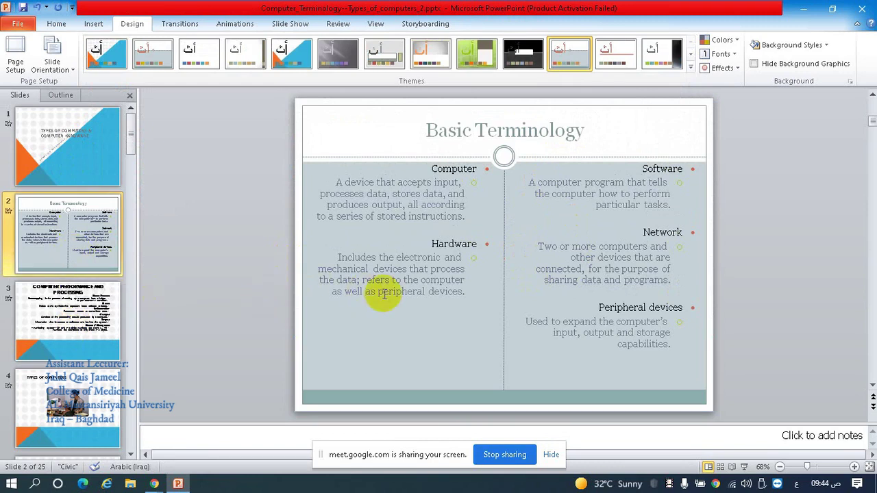
key("ctrl+z")
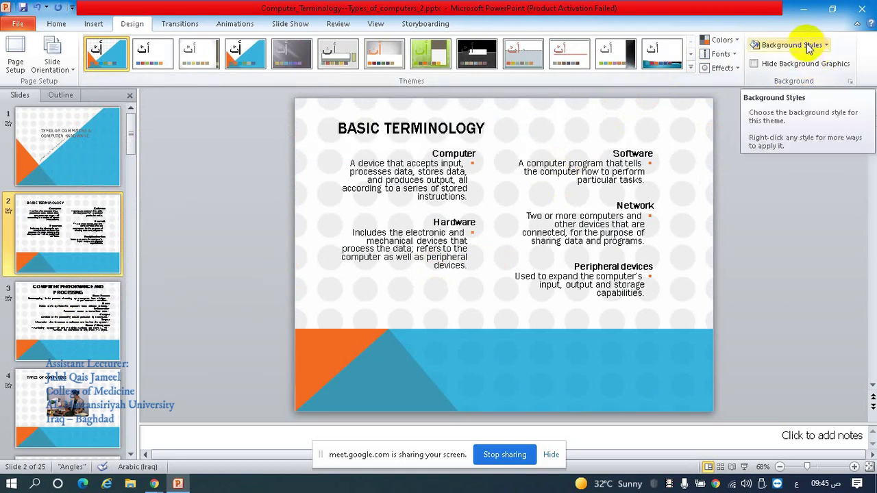
Step: Browse the full Themes gallery twice without changing the theme
left_click(689, 68)
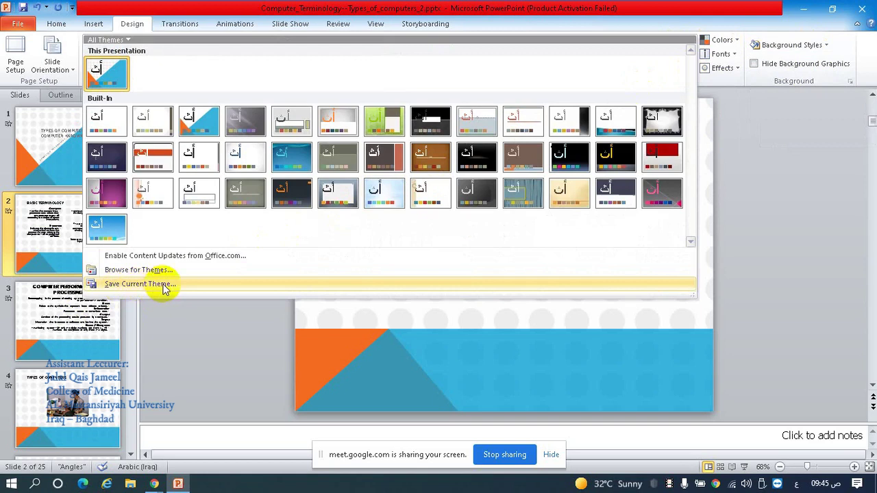
left_click(725, 162)
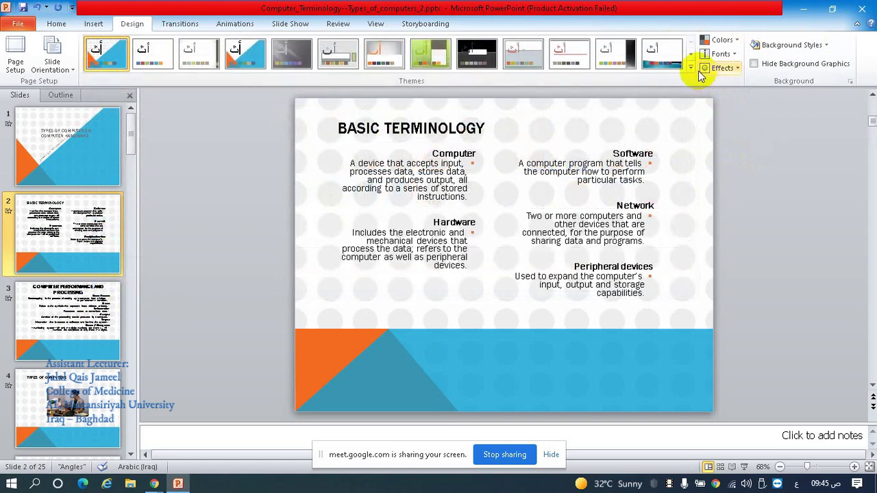
left_click(691, 69)
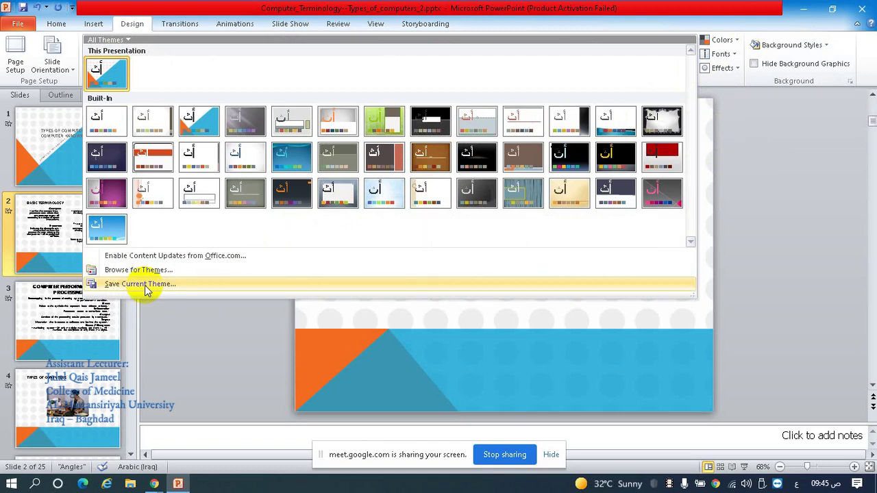
left_click(171, 361)
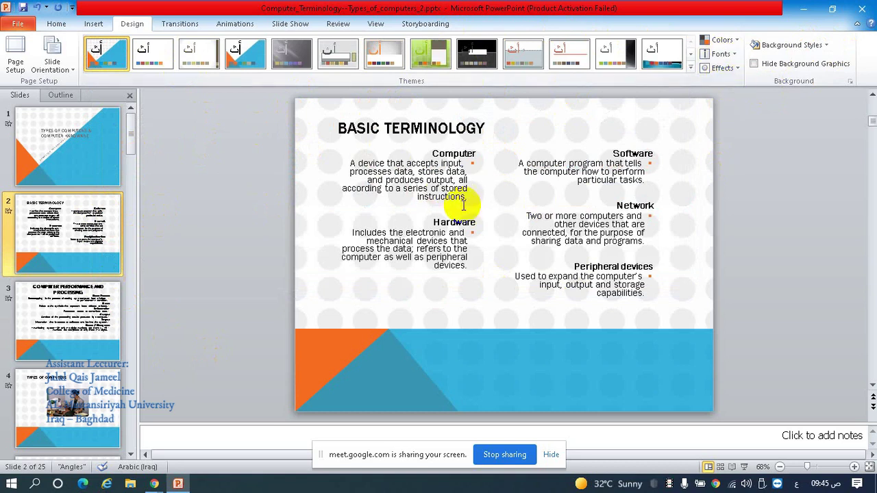
Step: Scroll through the slides and return to title slide 1, Types of Computers & Computer Hardware
scroll(230, 218, "down", 3)
scroll(230, 218, "down", 4)
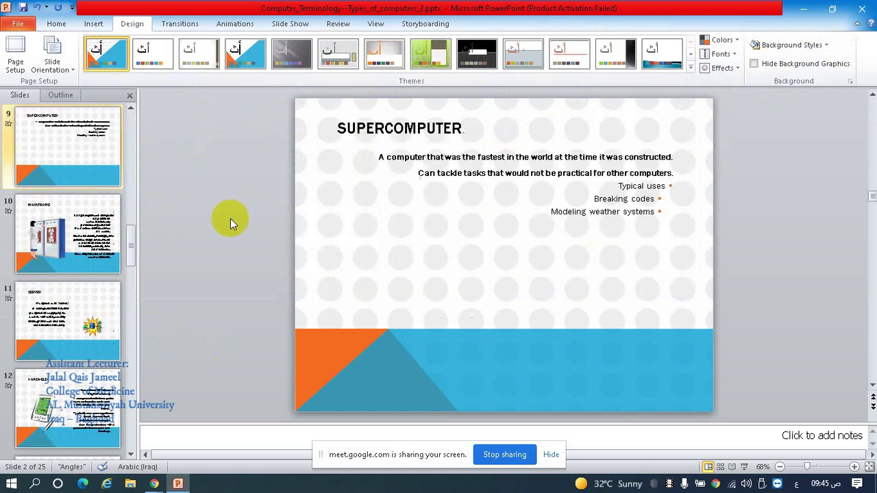
scroll(230, 218, "down", 4)
scroll(107, 210, "up", 5)
scroll(109, 213, "up", 5)
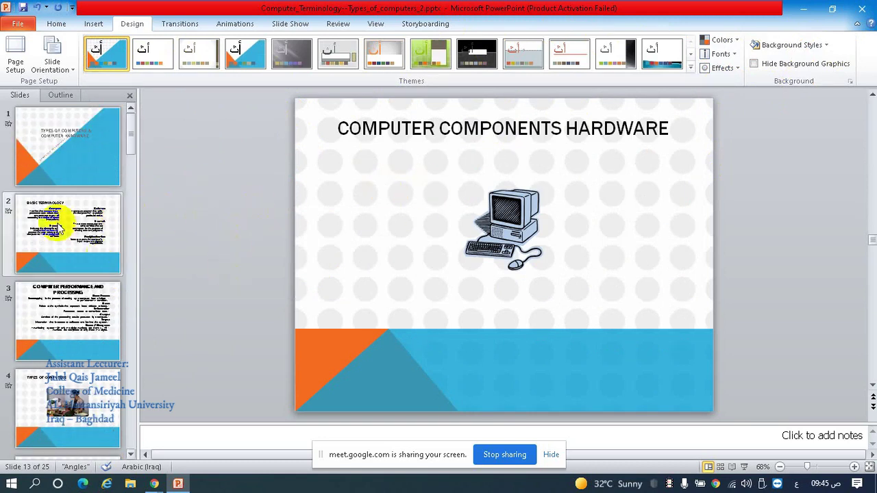
left_click(58, 154)
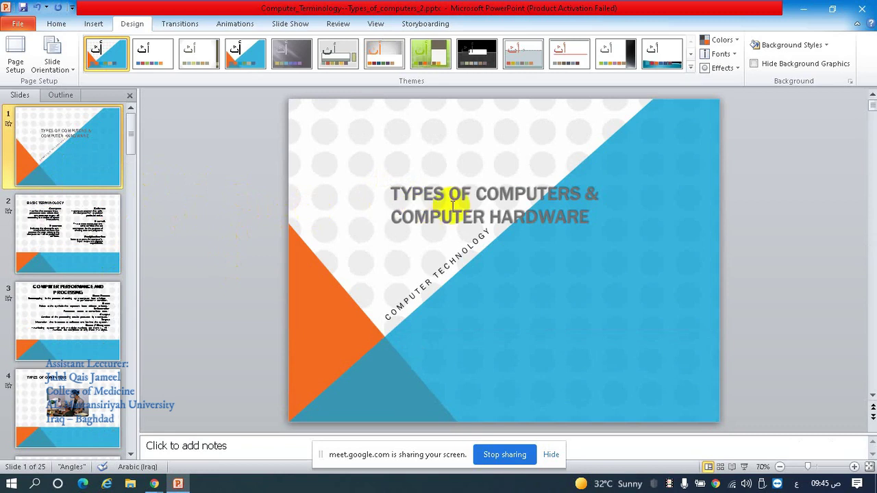
left_click(57, 23)
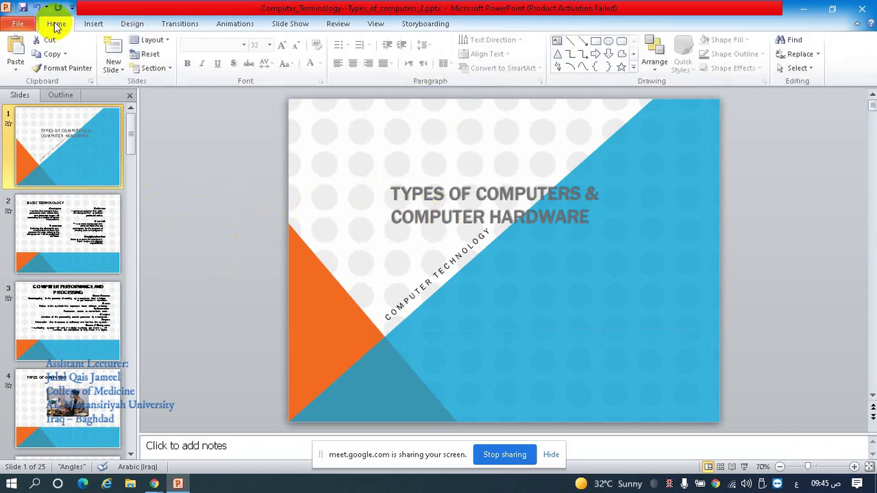
Step: Review the title slide's layouts without applying one, then bring up the Design themes
left_click(140, 39)
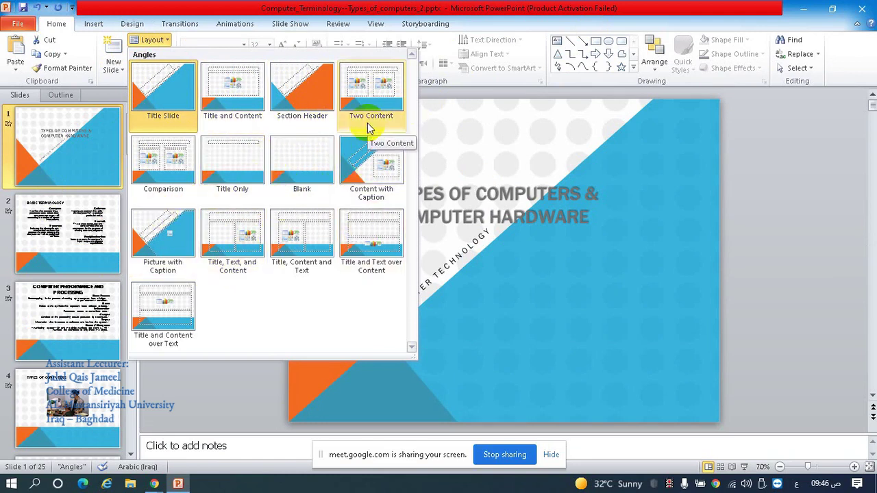
left_click(152, 40)
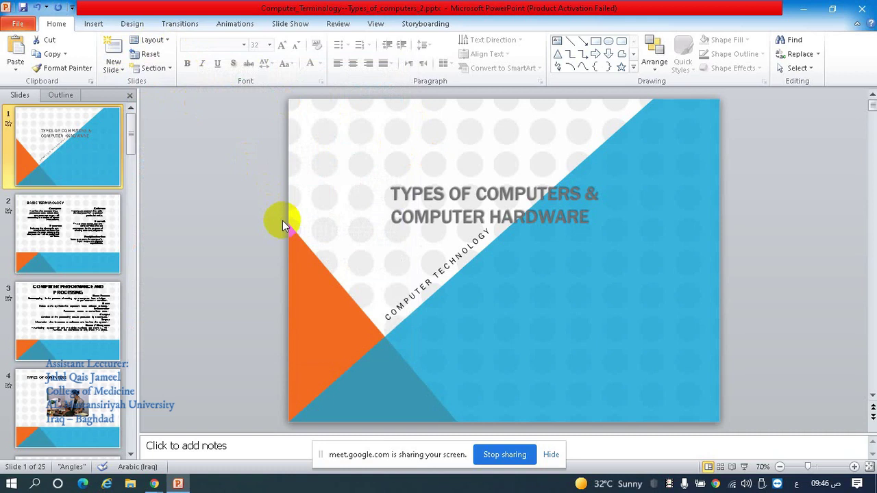
left_click(132, 23)
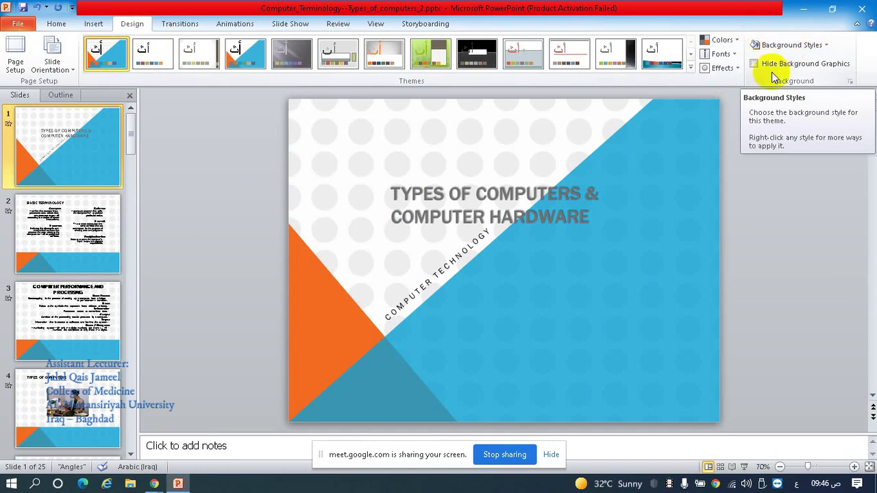
left_click(790, 187)
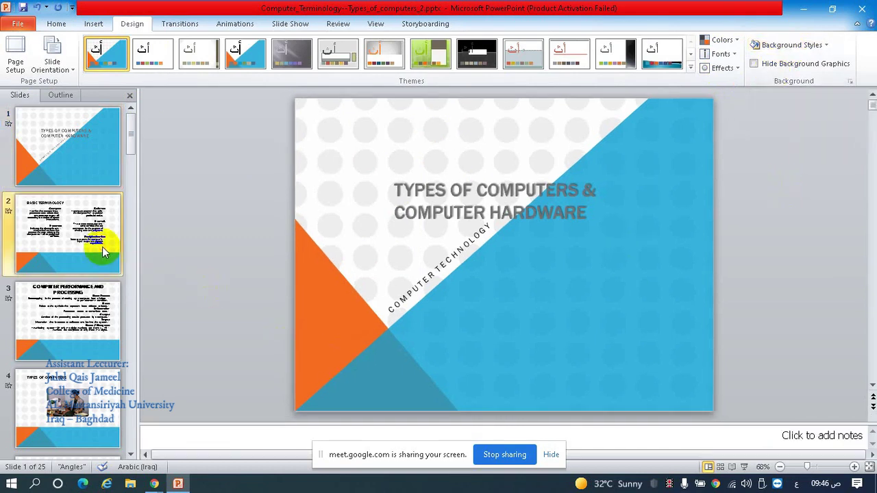
Step: On slide 2, enlarge the Software/Network/Peripheral devices text box up-right and down-left
left_click(103, 252)
left_click(636, 157)
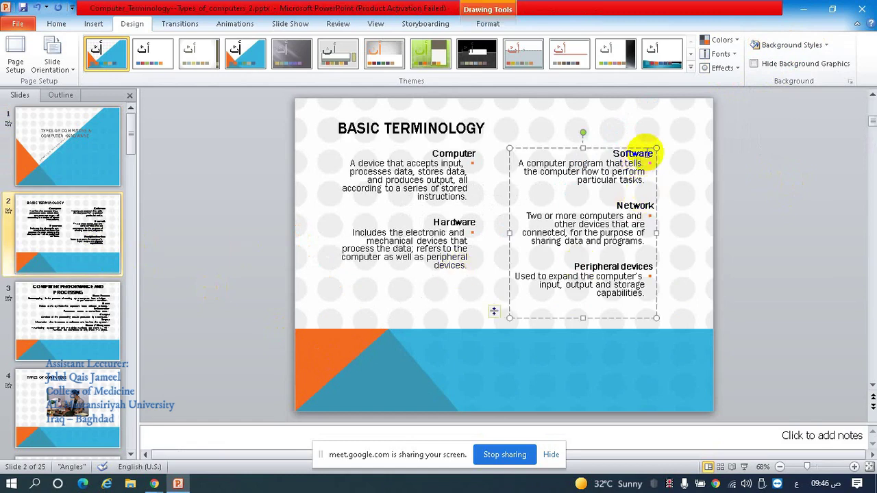
left_click_drag(646, 149, 596, 173)
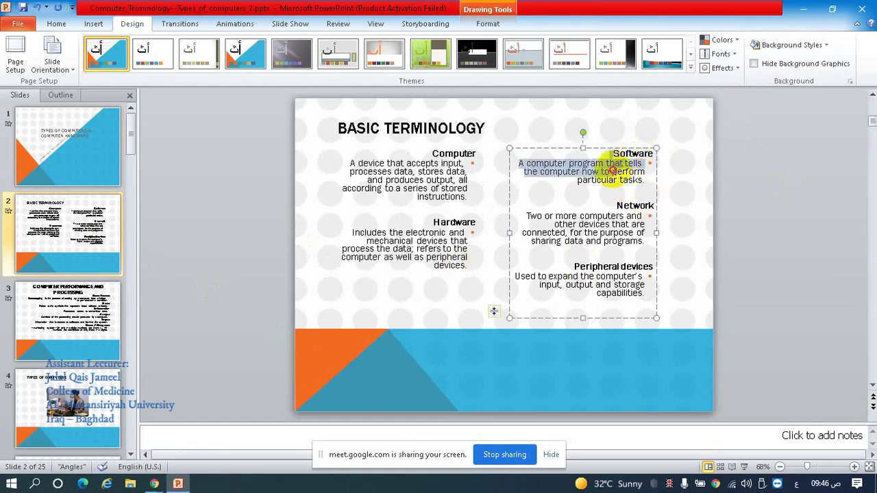
left_click(585, 297)
left_click_drag(585, 297, 650, 151)
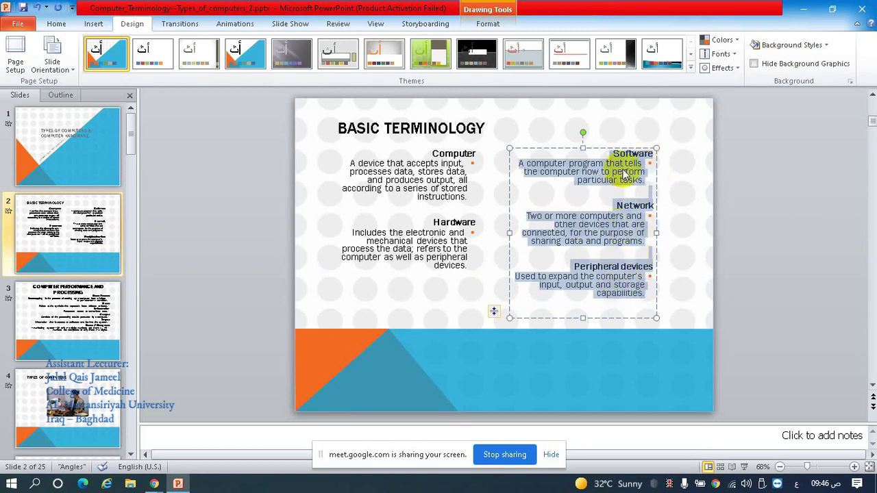
left_click_drag(657, 150, 685, 113)
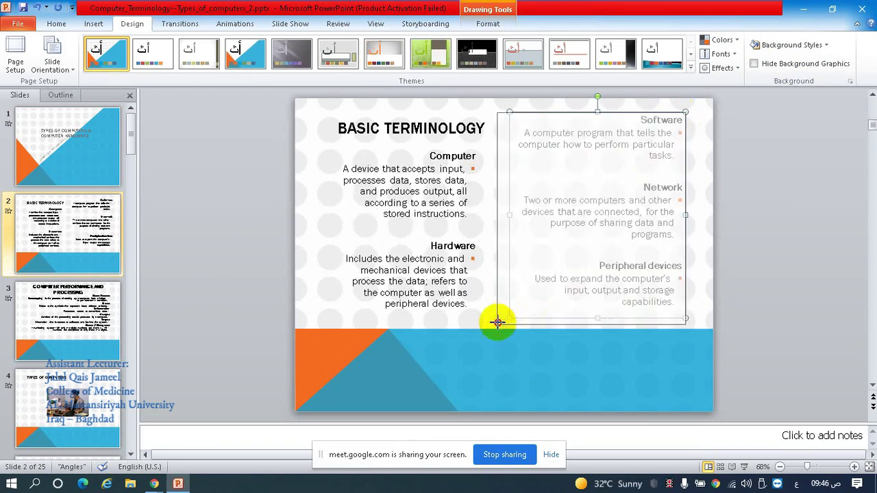
left_click_drag(509, 317, 371, 384)
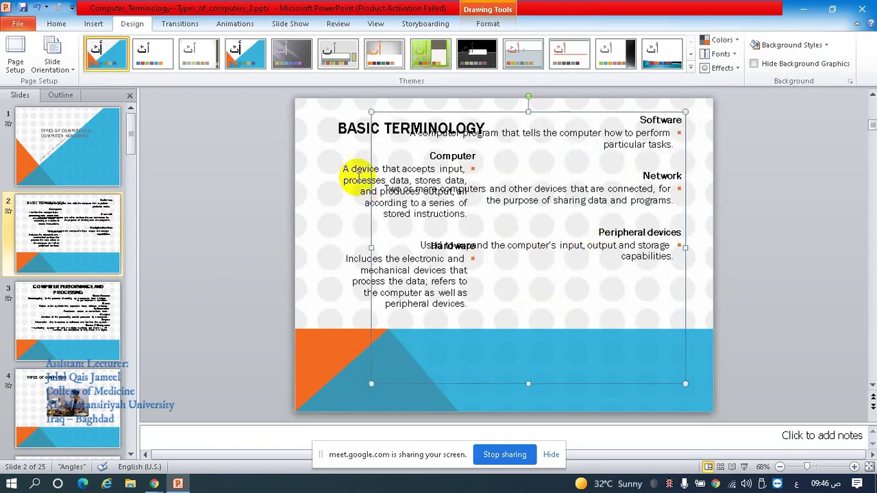
Step: Delete the Computer and Hardware definitions, move the Software box down-left and select its text
left_click(353, 174)
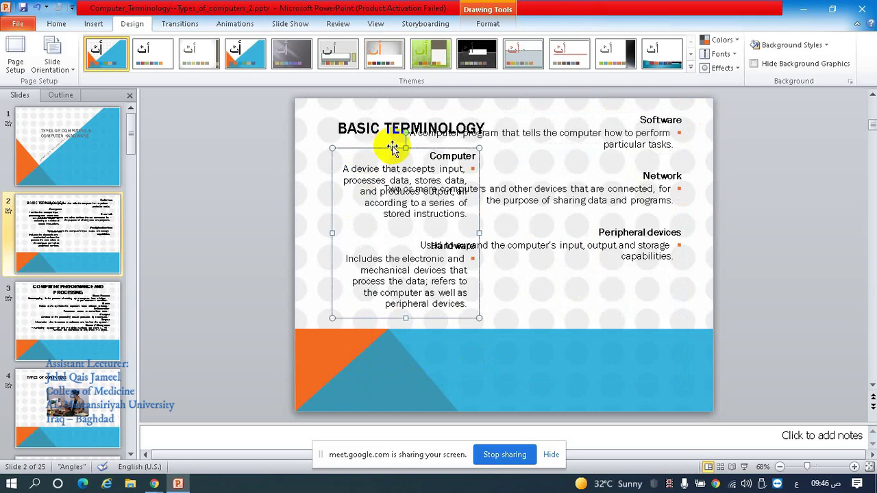
key("Delete")
left_click(643, 113)
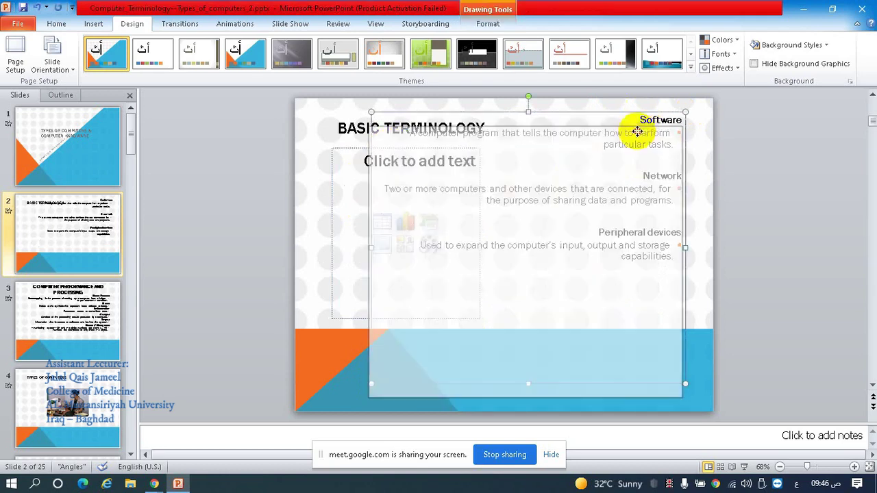
left_click_drag(641, 111, 621, 156)
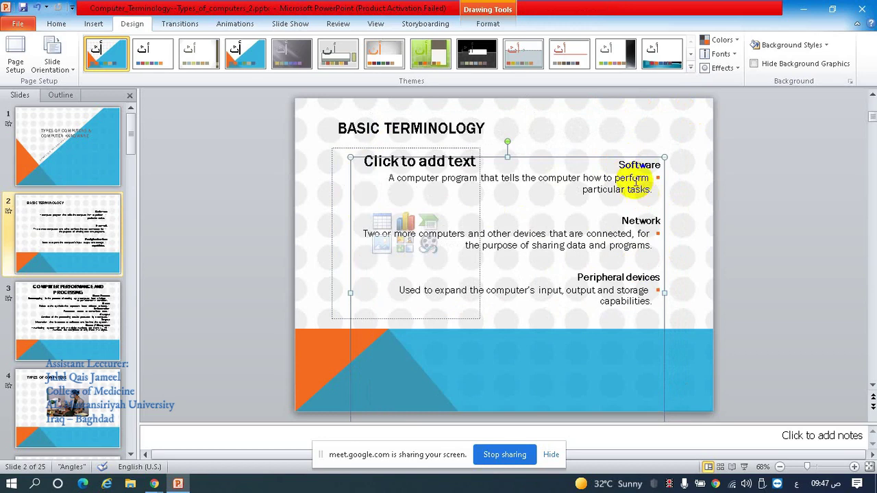
left_click(659, 165)
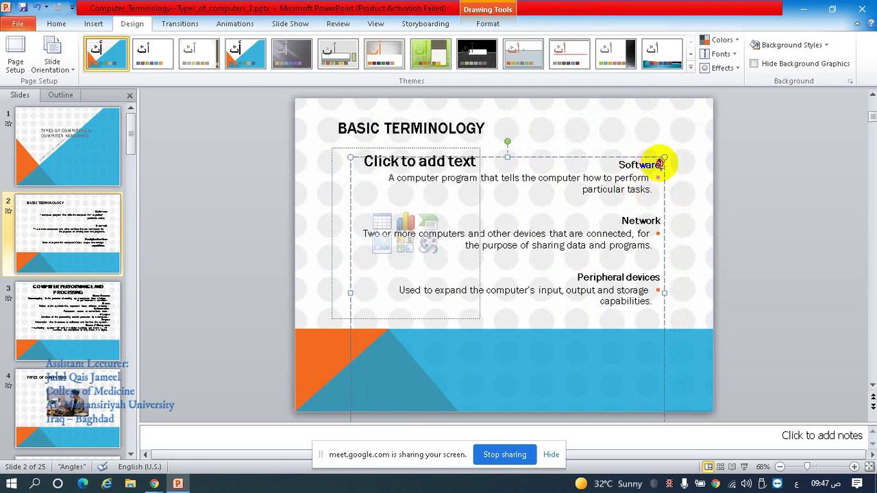
mouse_move(659, 165)
left_mouse_down()
mouse_move(579, 309)
mouse_move(662, 243)
mouse_move(659, 179)
left_mouse_up()
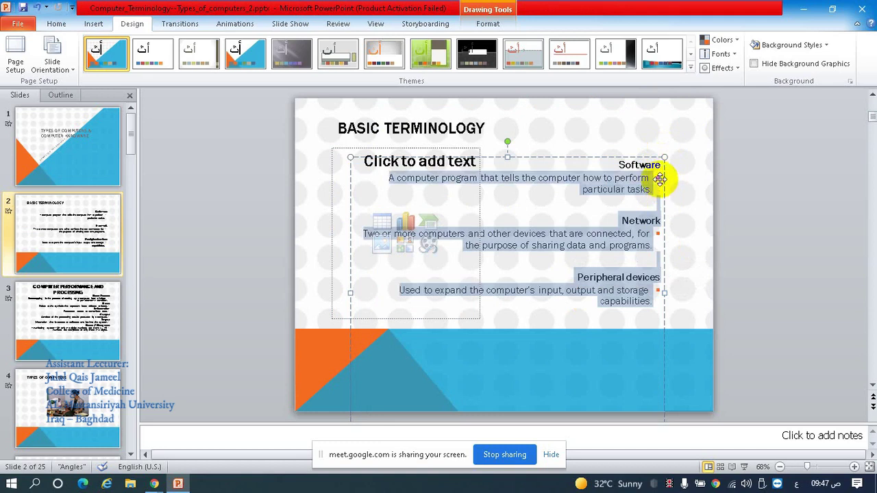
Step: Number the Software, Network and Peripheral devices definitions 3, 4, 5 using Bullets and Numbering
left_click(57, 24)
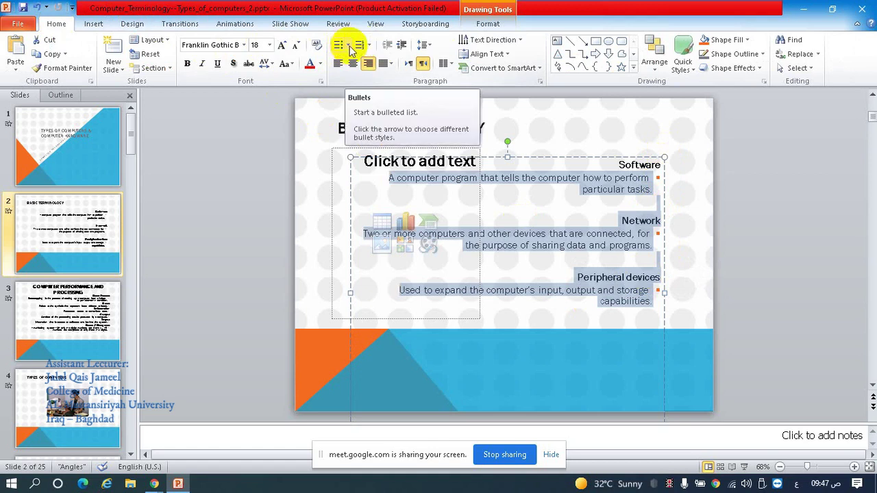
left_click(349, 46)
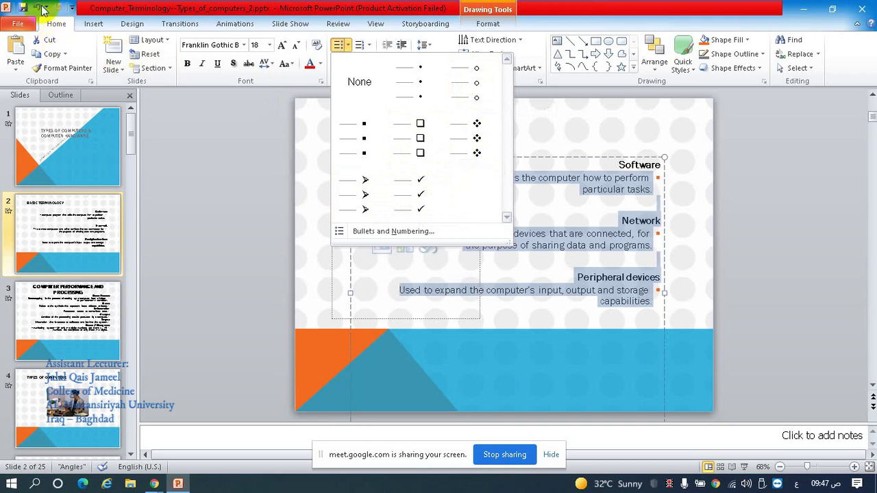
left_click(362, 44)
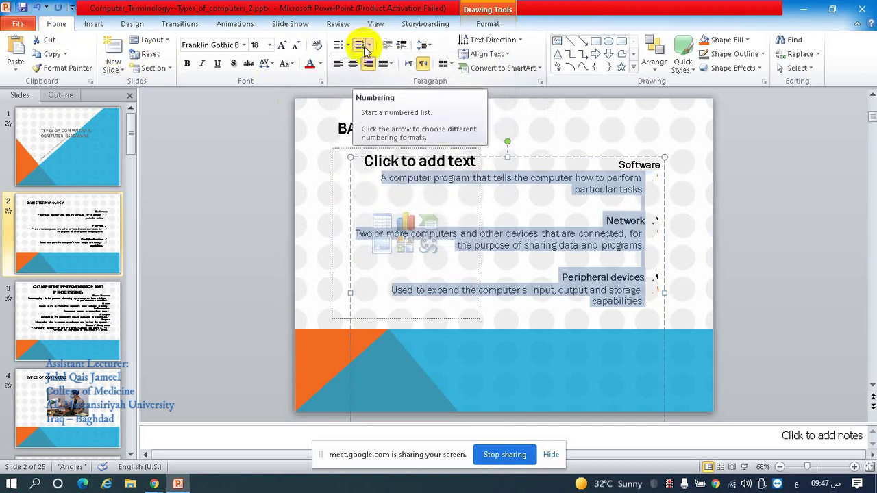
left_click(369, 45)
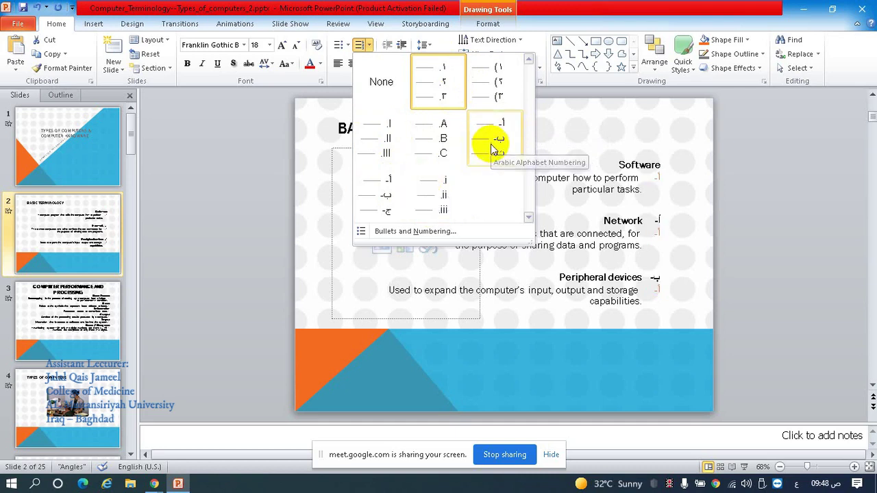
left_click(370, 47)
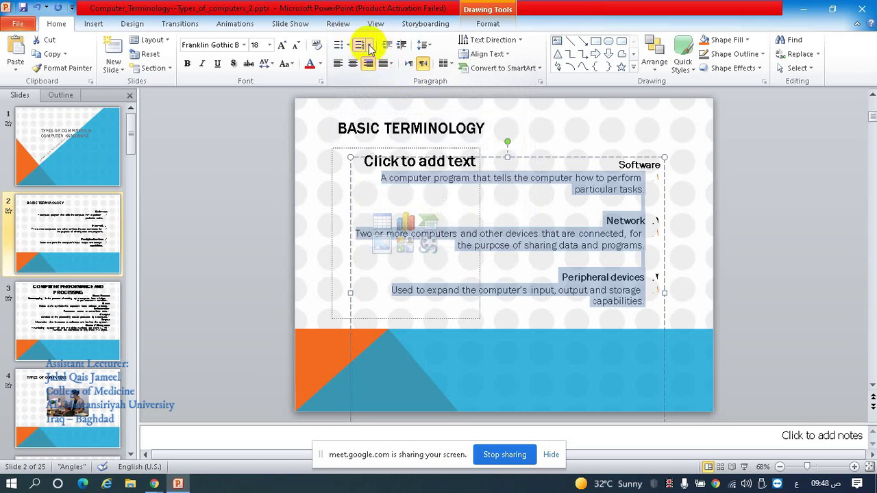
left_click(370, 47)
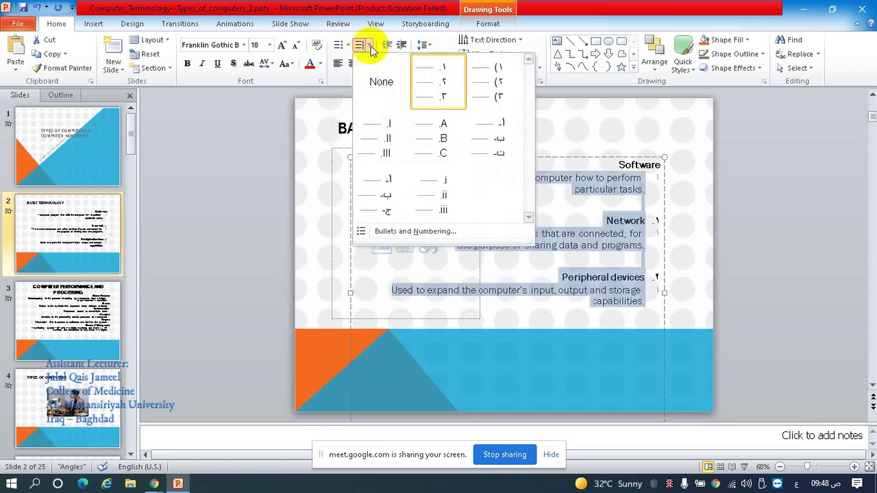
left_click(399, 232)
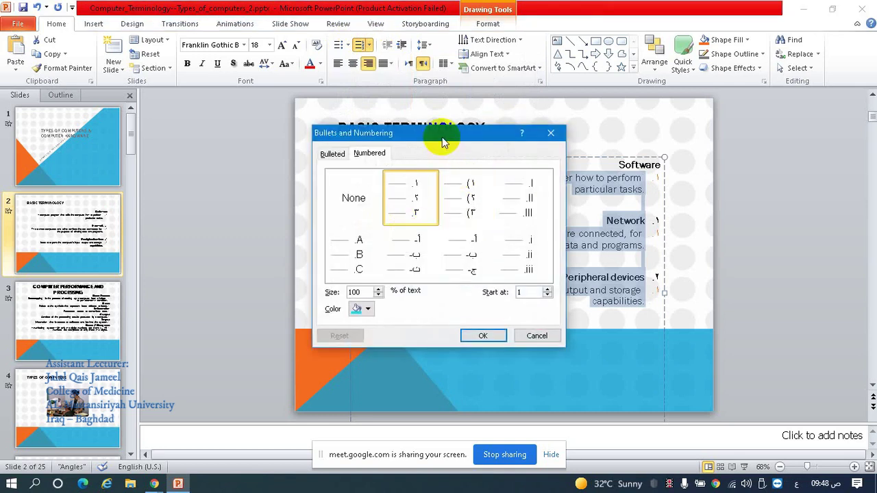
left_click_drag(441, 142, 335, 117)
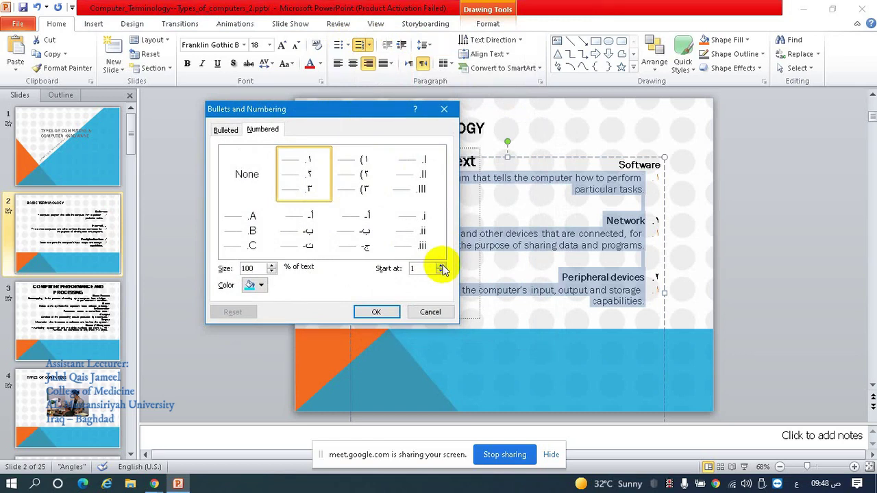
left_click(442, 266)
left_click(441, 267)
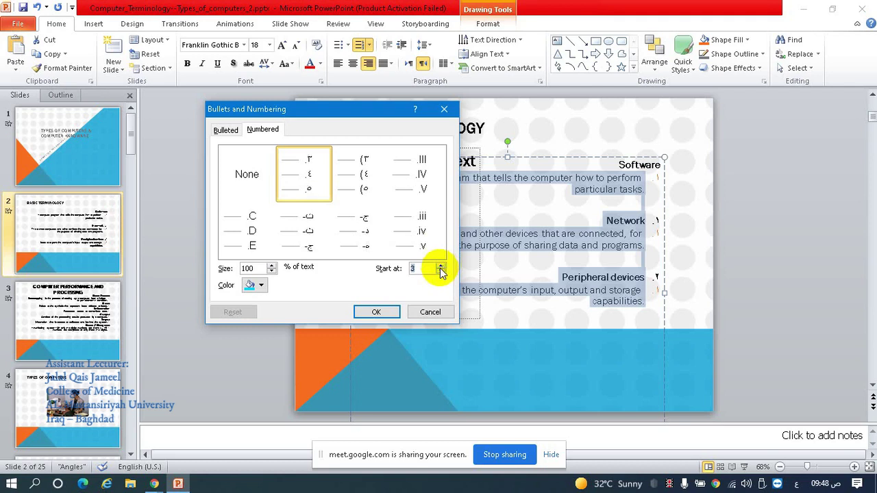
left_click(385, 309)
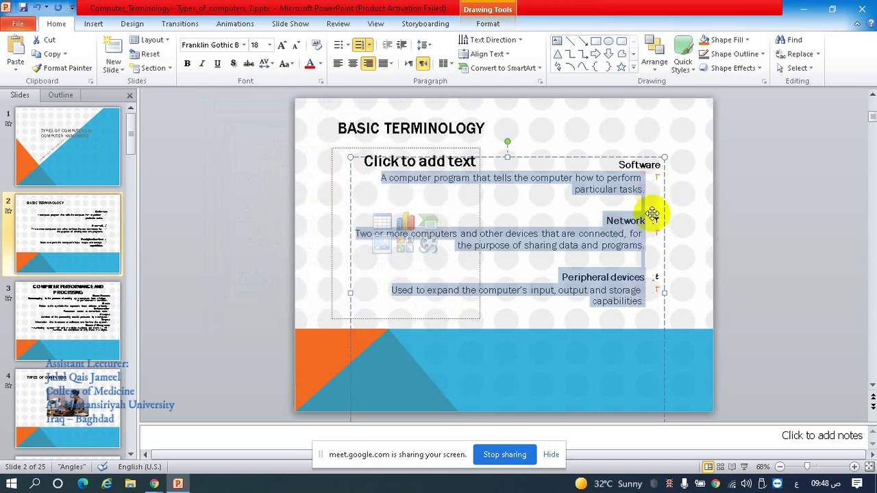
Step: Delete the Network and Peripheral devices headings from the Software text box
left_click(657, 223)
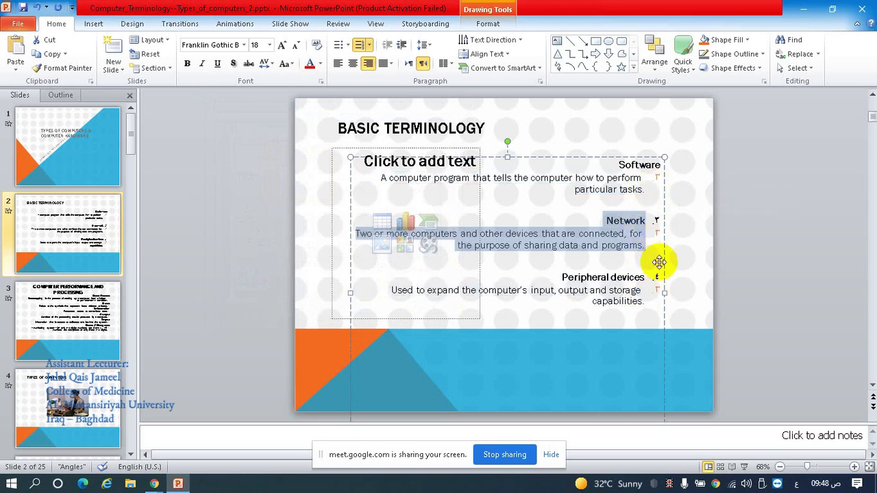
left_click(646, 227)
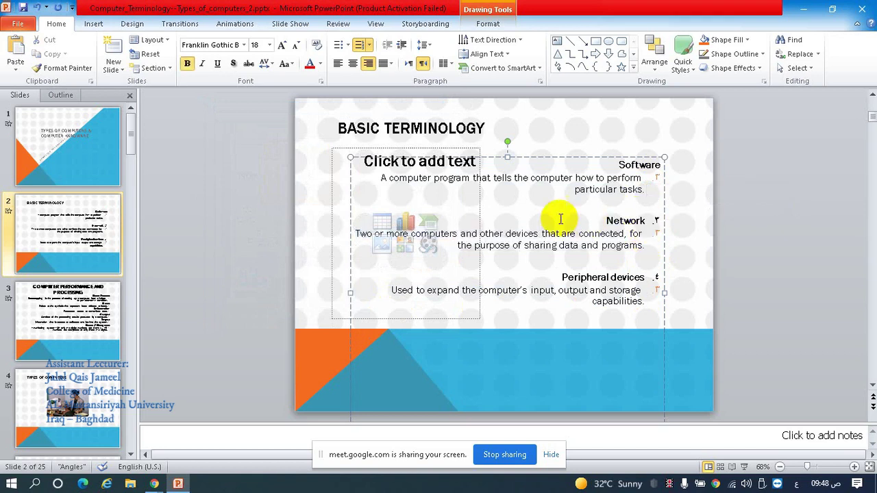
left_click_drag(607, 219, 646, 219)
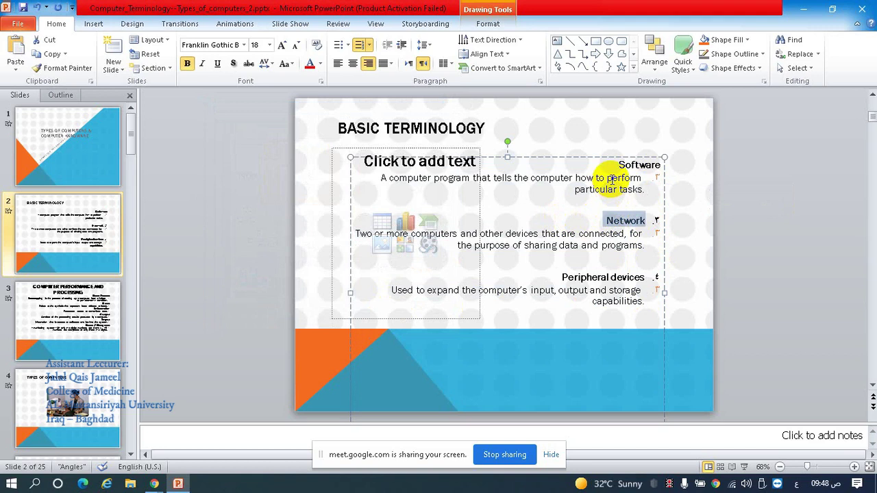
key("Delete")
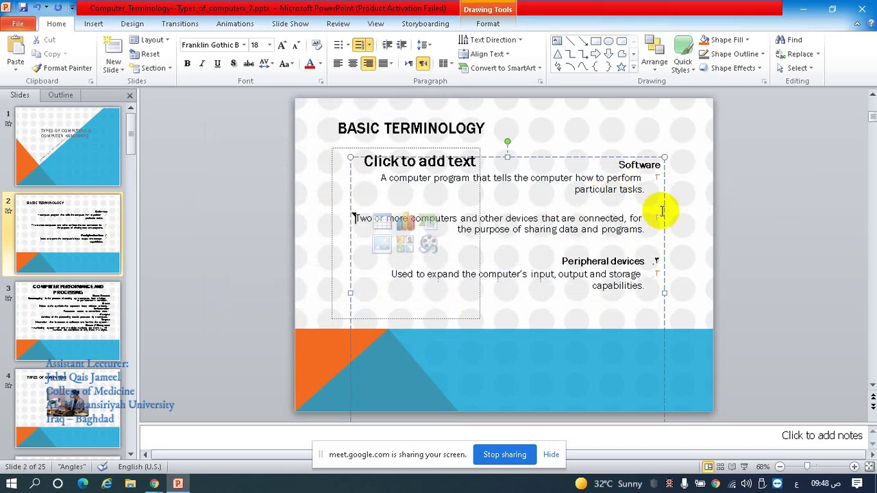
left_click(554, 260)
triple_click(646, 261)
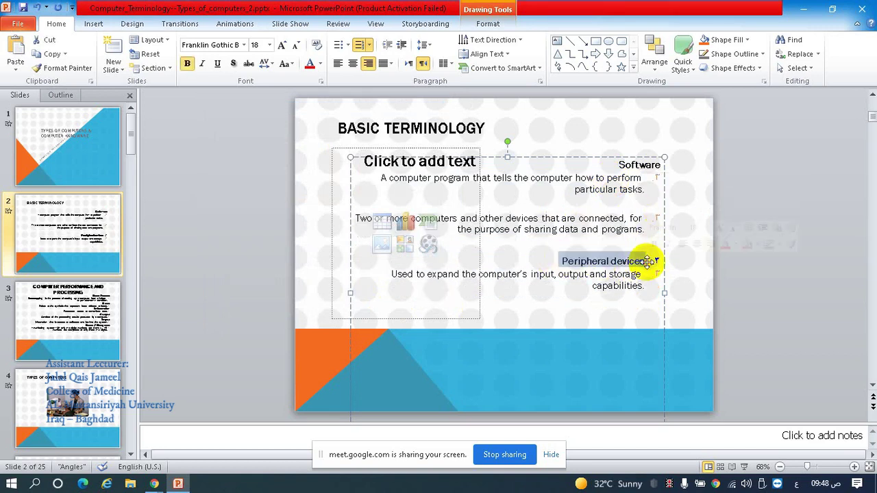
key("Delete")
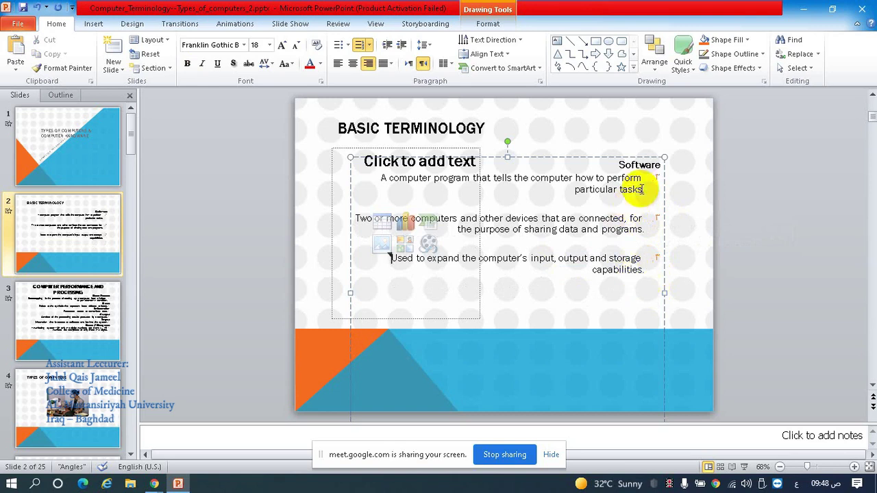
Step: Select all the remaining text in the Software box with Ctrl+A
left_click_drag(663, 274, 612, 273)
left_click_drag(639, 229, 646, 164)
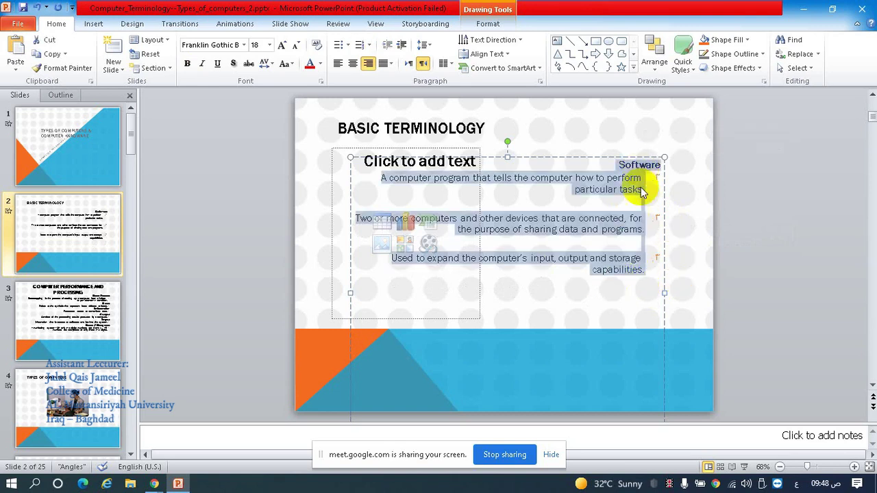
left_click(626, 204)
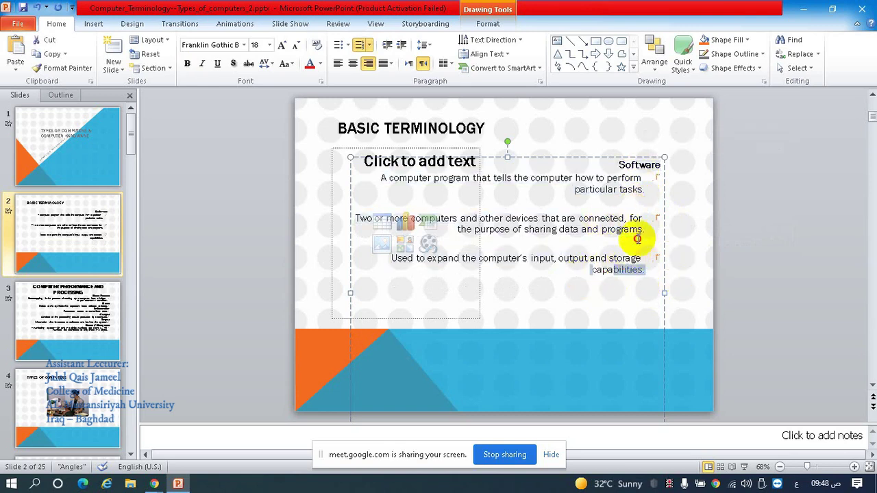
left_click_drag(646, 271, 642, 178)
left_click(643, 177)
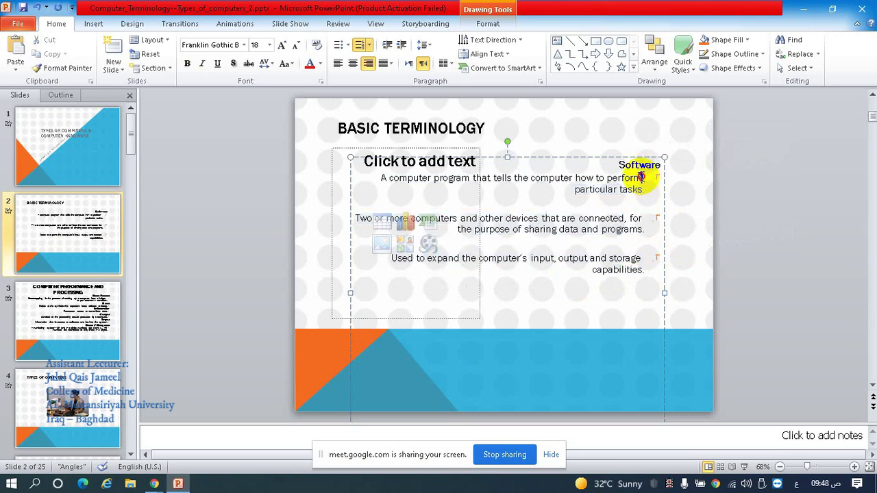
mouse_move(641, 177)
left_mouse_down()
mouse_move(601, 287)
mouse_move(601, 271)
left_mouse_up()
left_click(582, 274)
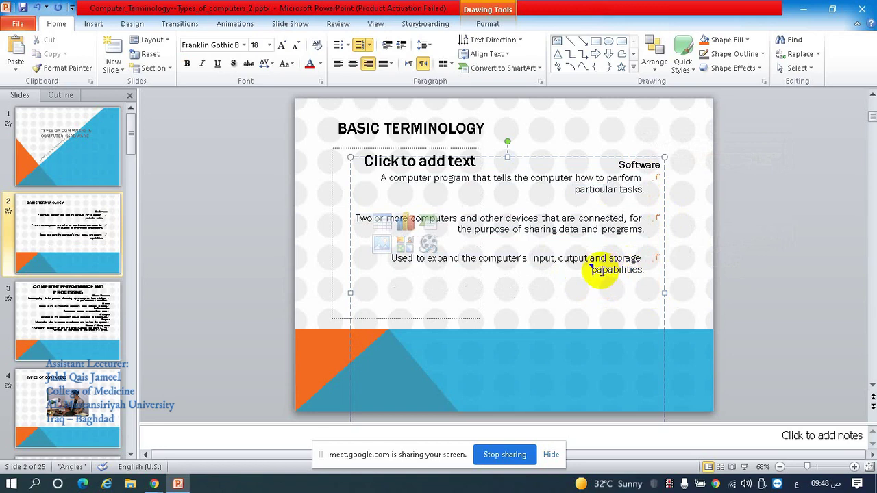
key("ctrl+a")
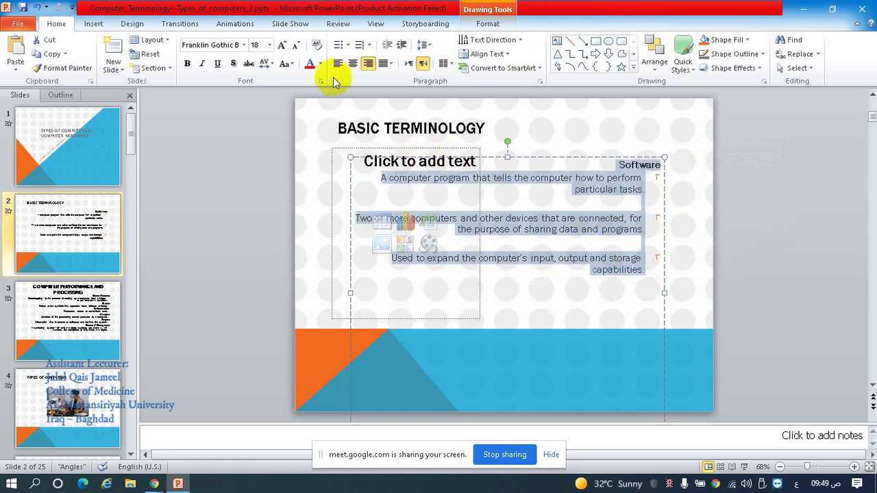
Step: Replace the 3–5 numbering with bullets on the Software heading and its three definitions
left_click(337, 45)
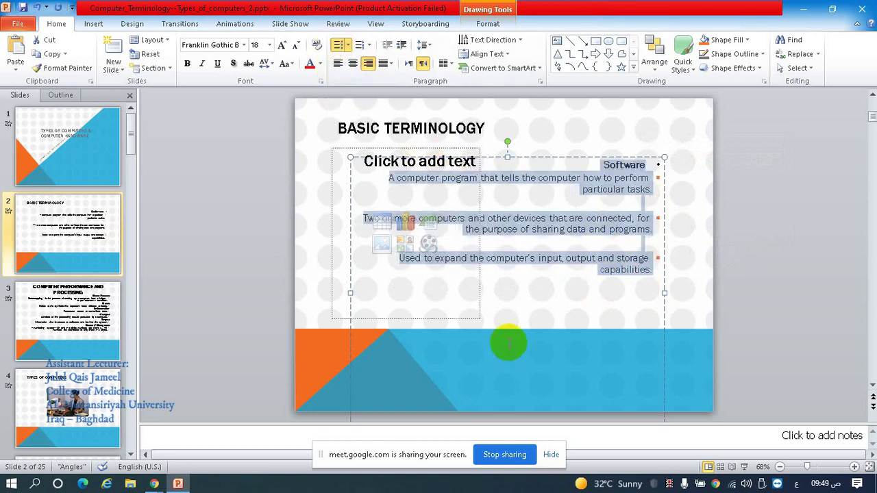
left_click(348, 46)
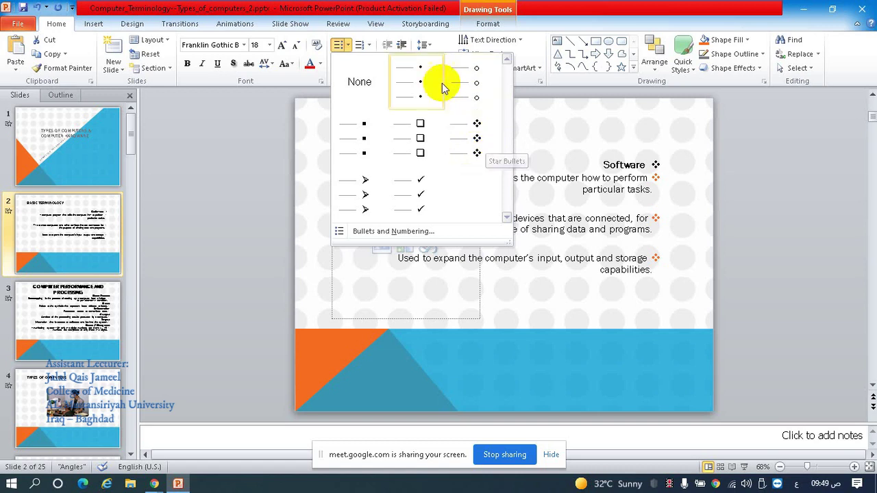
left_click(364, 45)
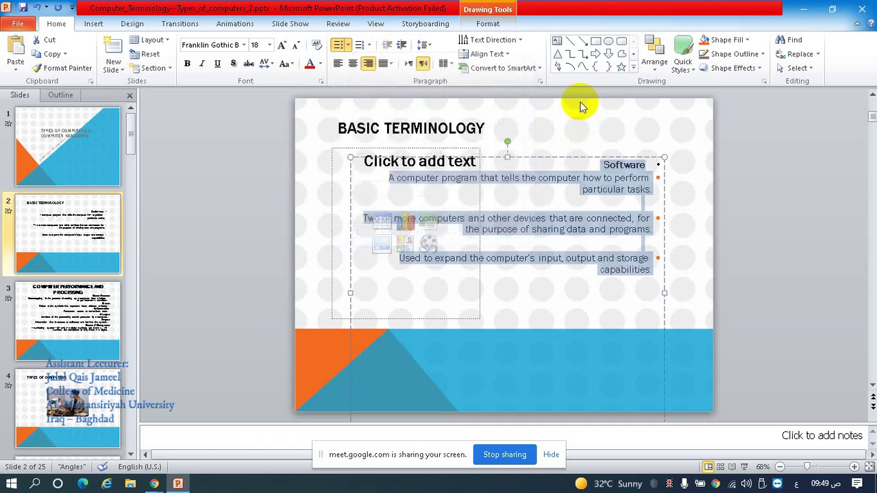
Step: Delete the Software text box from slide 2
left_click(573, 234)
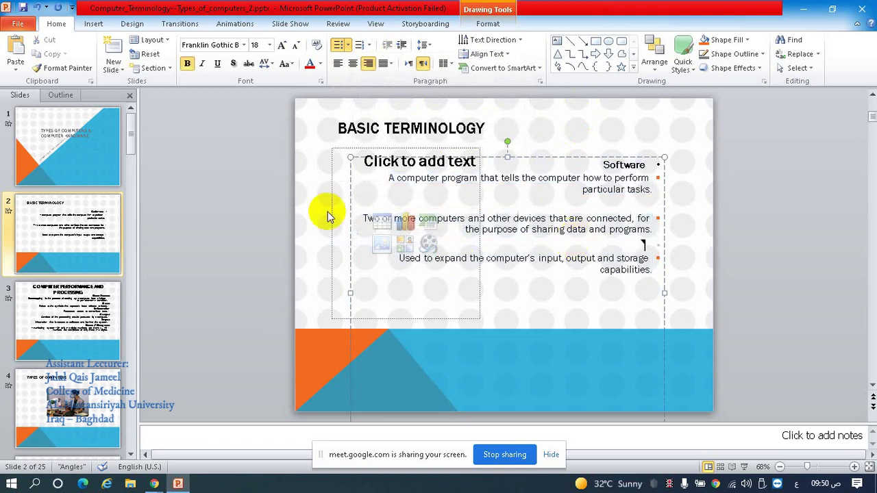
left_click(354, 132)
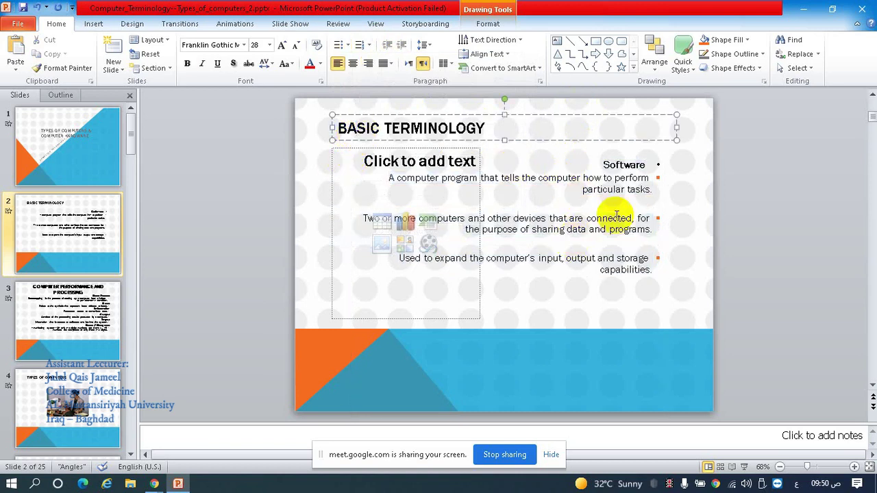
left_click(614, 165)
left_click(617, 157)
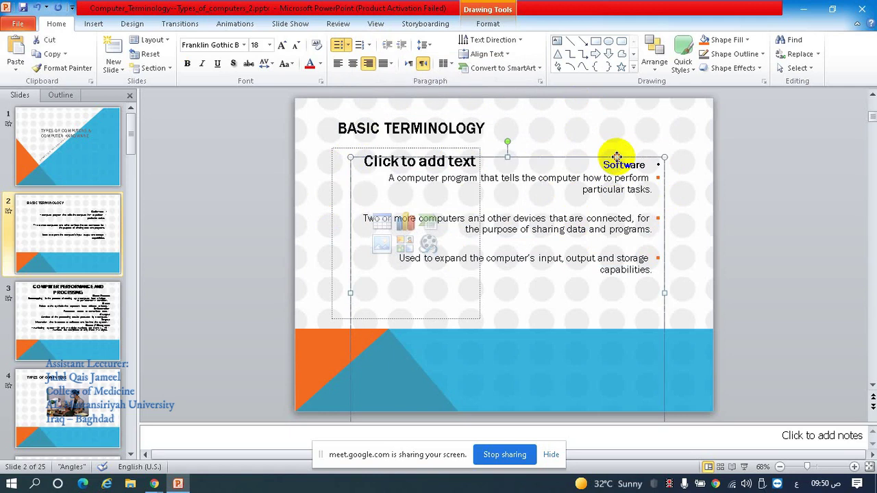
key("Delete")
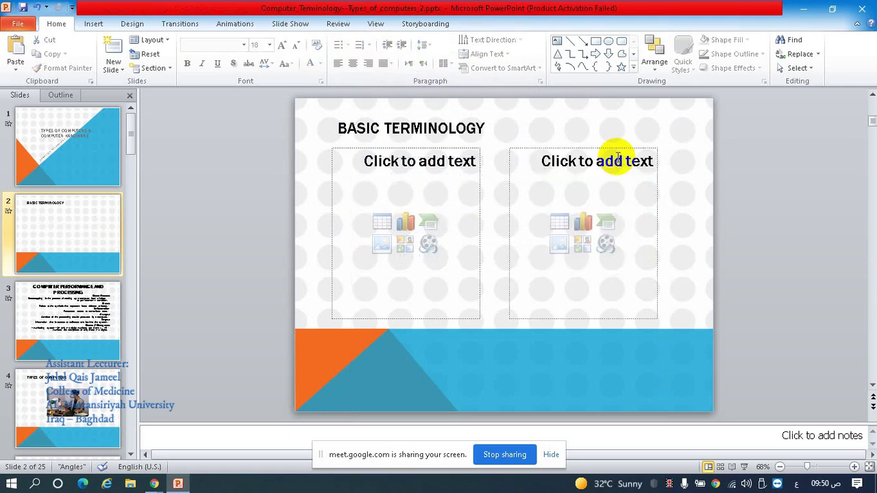
Step: Delete the empty right and left content placeholders, leaving only the title
left_click(597, 153)
left_click(597, 146)
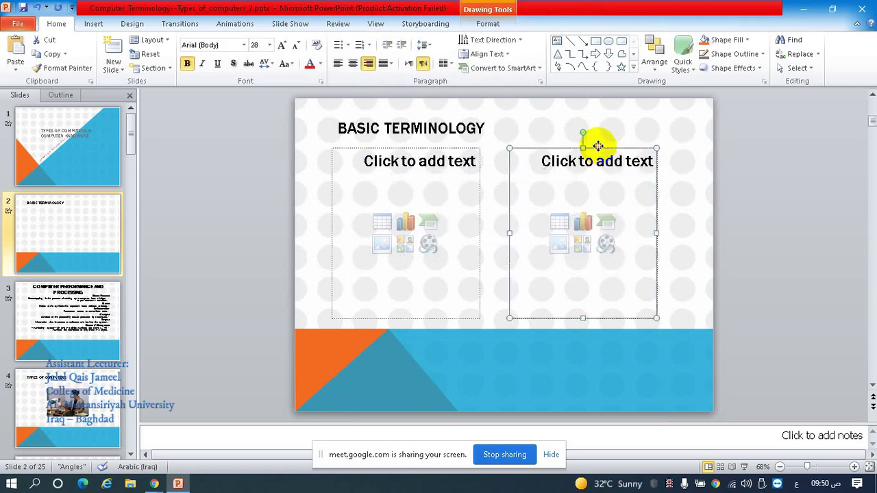
key("Delete")
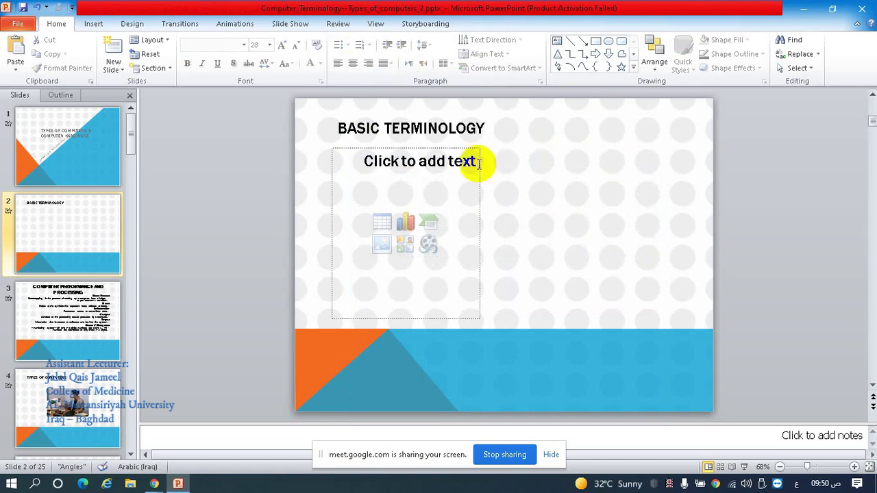
left_click(447, 144)
left_click(449, 153)
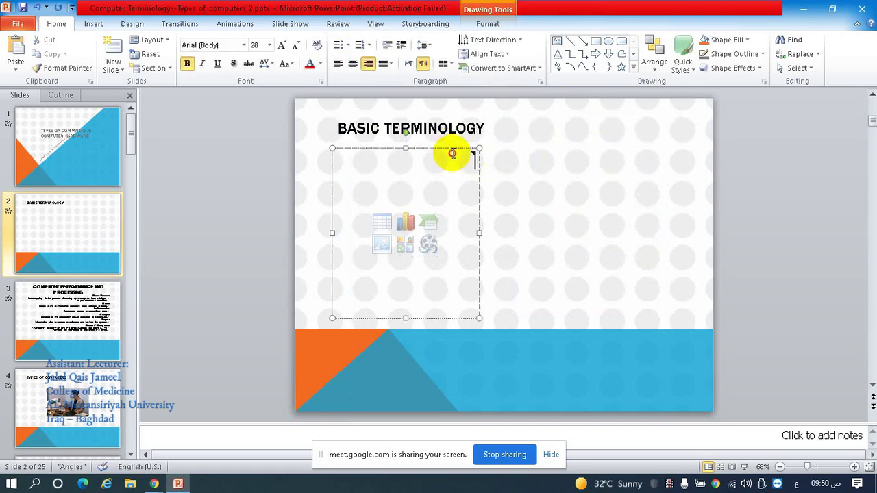
key("Delete")
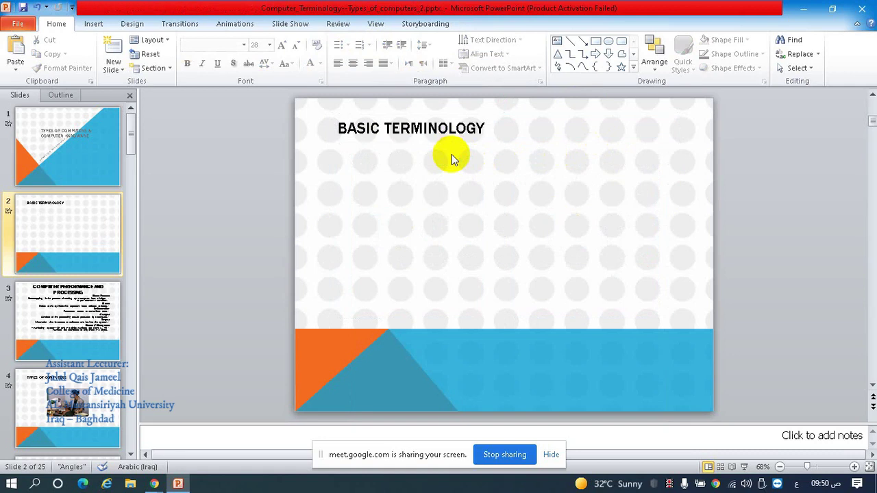
left_click(448, 129)
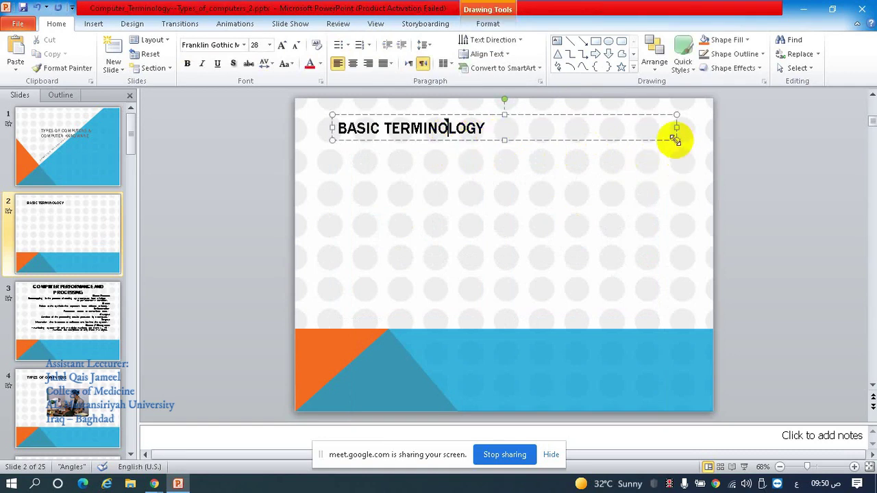
Step: Stretch the title box down toward slide centre and grow the title text to 54 pt
left_click_drag(675, 139, 674, 292)
double_click(449, 208)
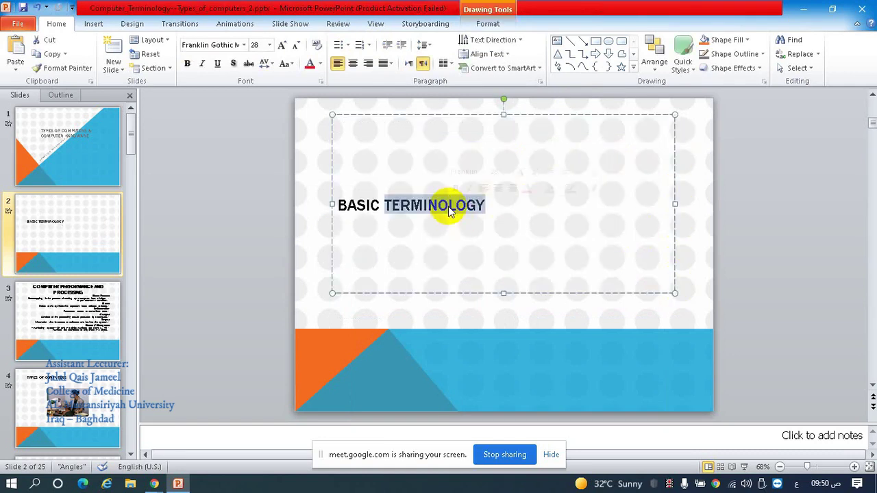
triple_click(449, 208)
left_click(282, 45)
left_click(282, 46)
left_click(281, 46)
left_click(282, 45)
left_click(281, 45)
left_click(281, 45)
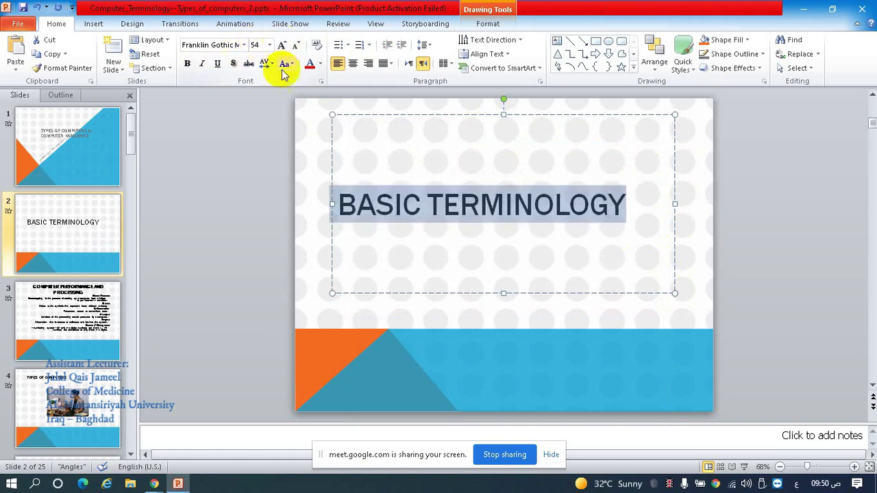
Step: Reselect the whole BASIC TERMINOLOGY title text and then the title box
left_click(244, 174)
double_click(385, 205)
left_click(385, 206)
triple_click(483, 215)
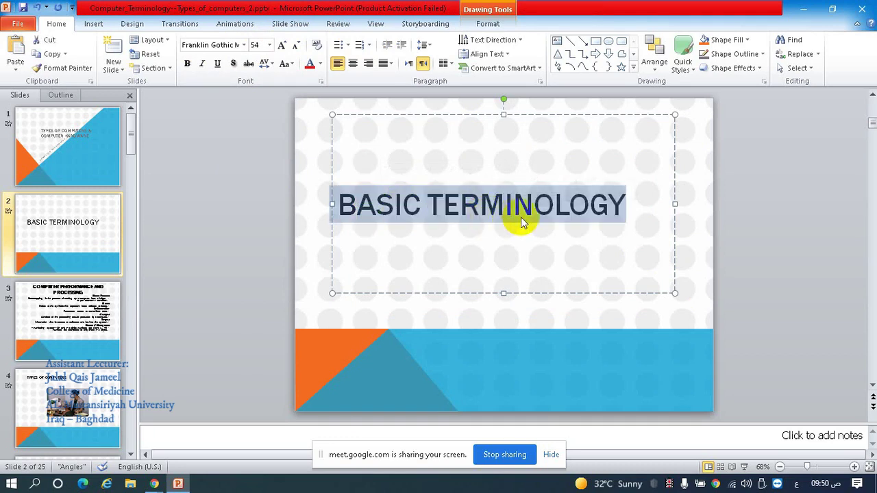
left_click(464, 215)
left_click(432, 205)
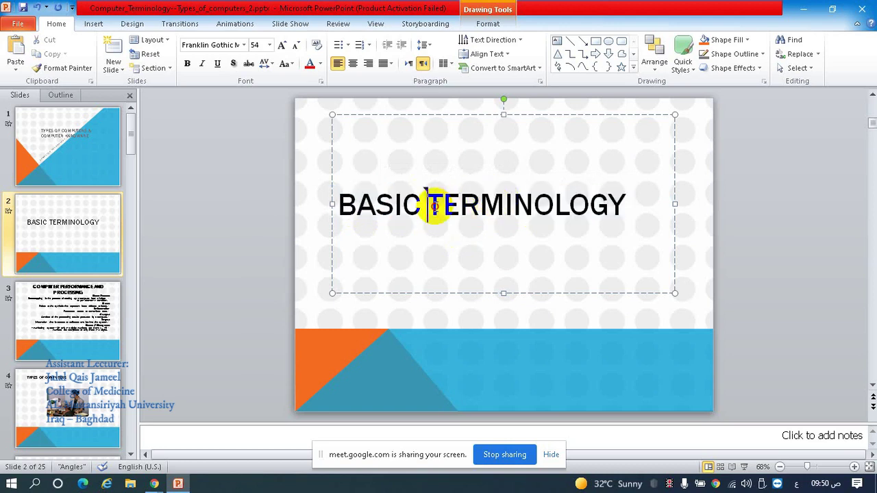
left_click_drag(342, 204, 620, 202)
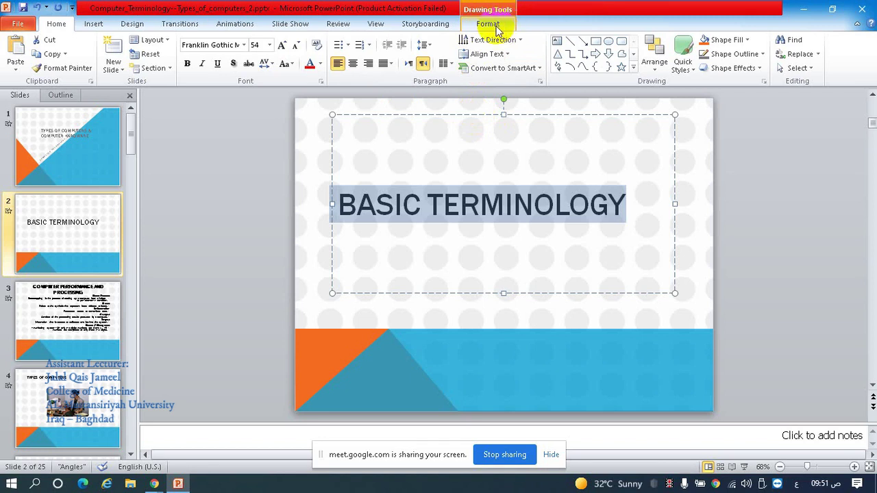
left_click(470, 113)
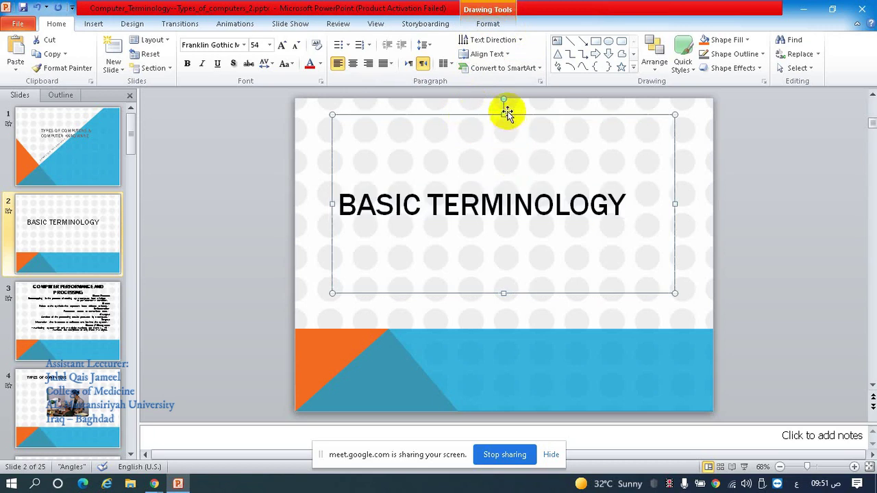
Step: Apply a dark blue shadowed WordArt style to the title from Drawing Tools Format
left_click(483, 26)
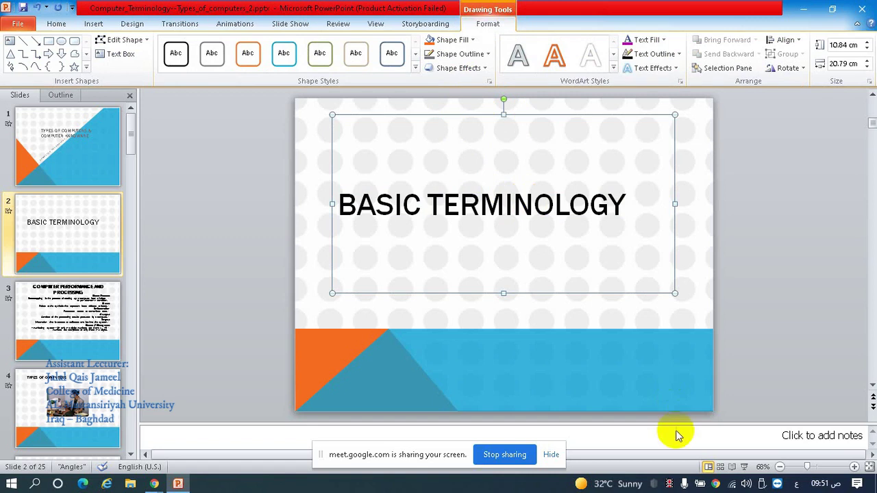
left_click(615, 69)
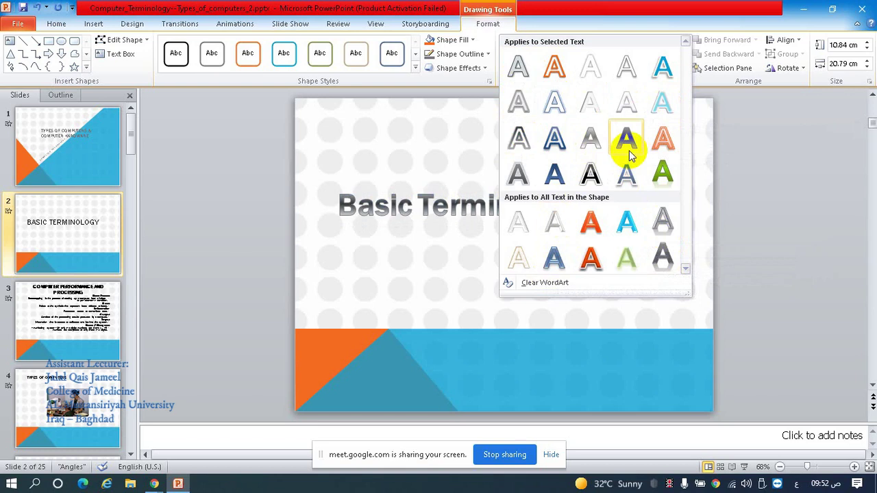
left_click(554, 177)
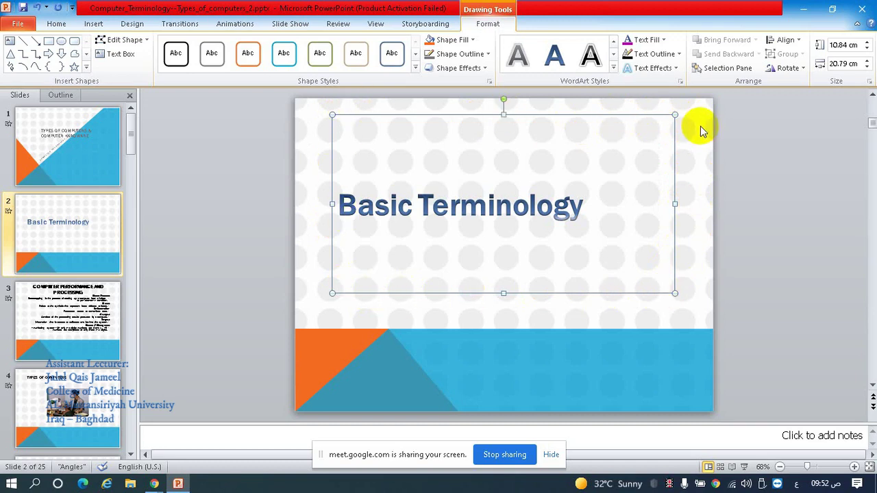
left_click(660, 43)
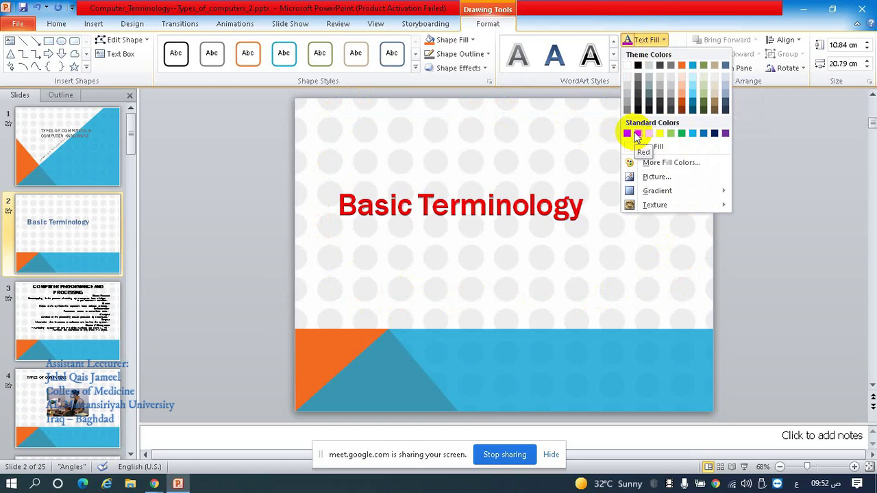
Step: Fill the Basic Terminology title red and give it a dark blue text outline
left_click(636, 135)
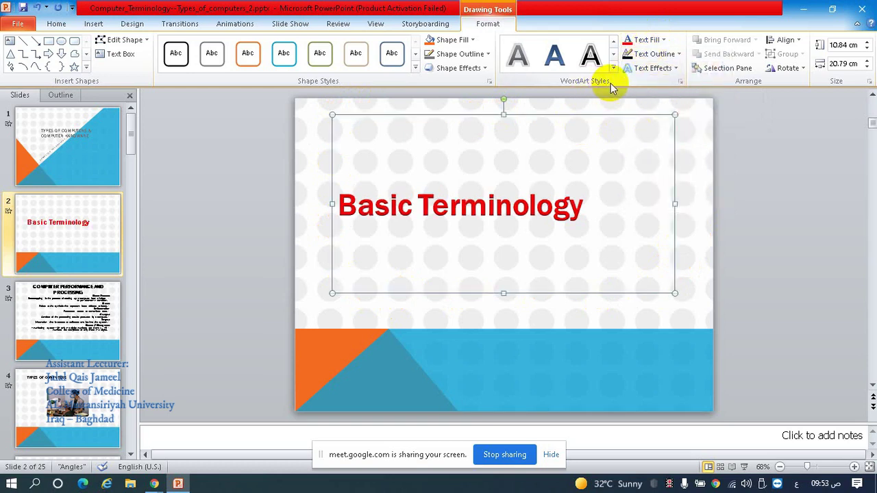
left_click(675, 55)
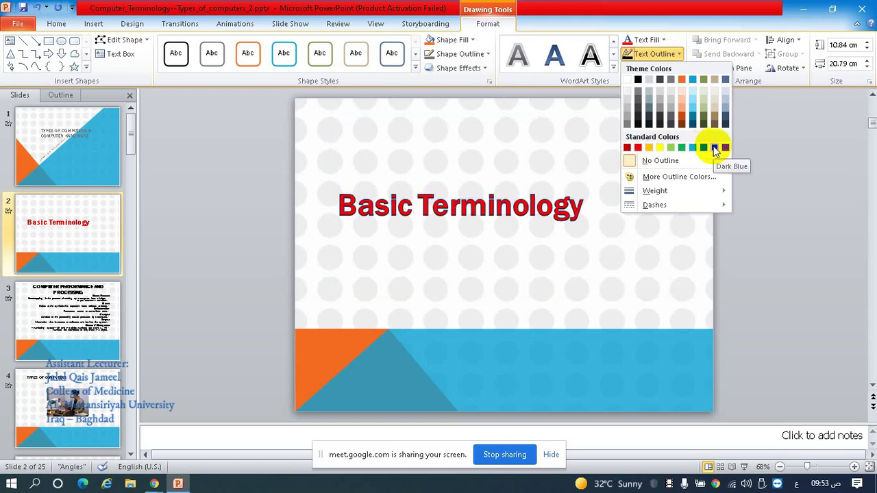
left_click(714, 148)
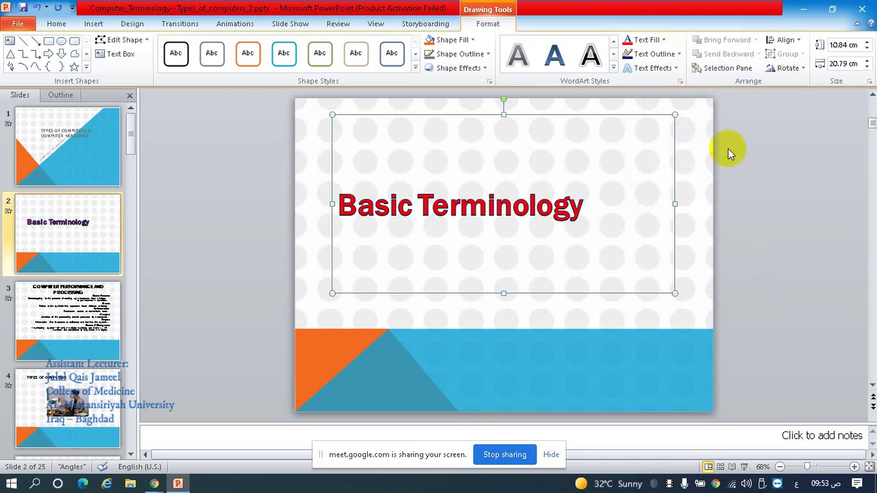
left_click(671, 56)
mouse_move(655, 190)
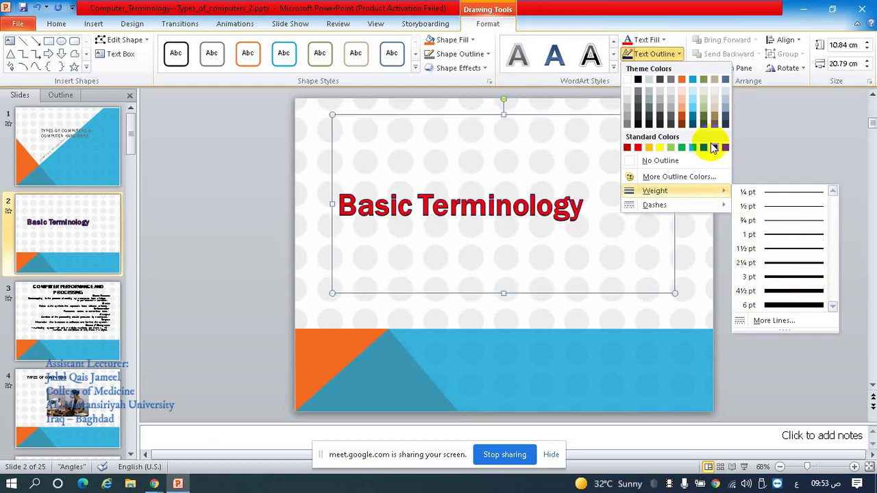
left_click(676, 55)
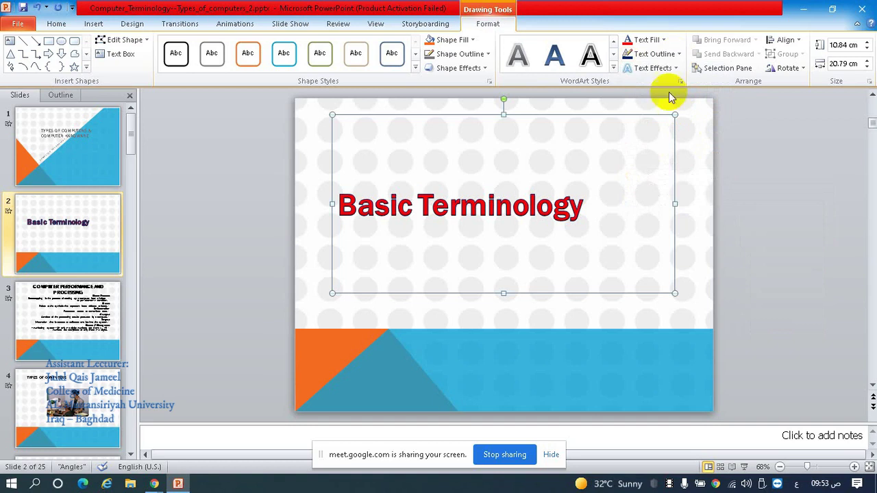
left_click(669, 69)
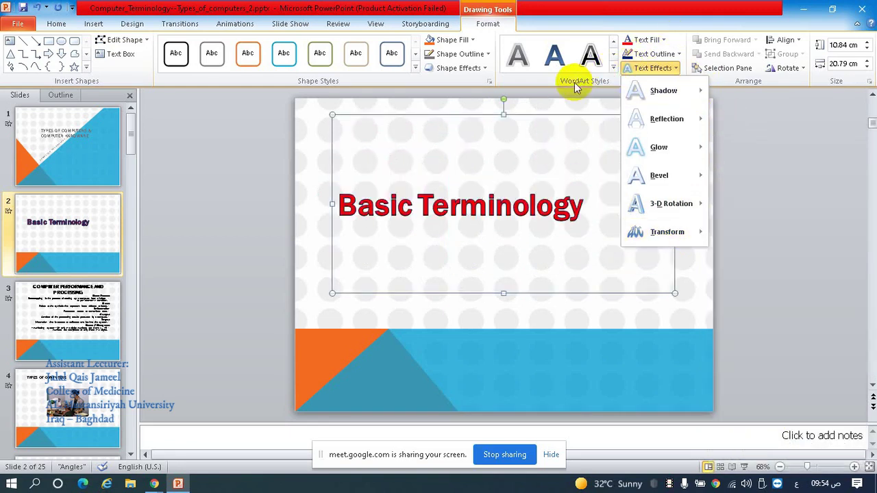
Step: Preview the title bent along the Arch Up transform from Text Effects
left_click(612, 87)
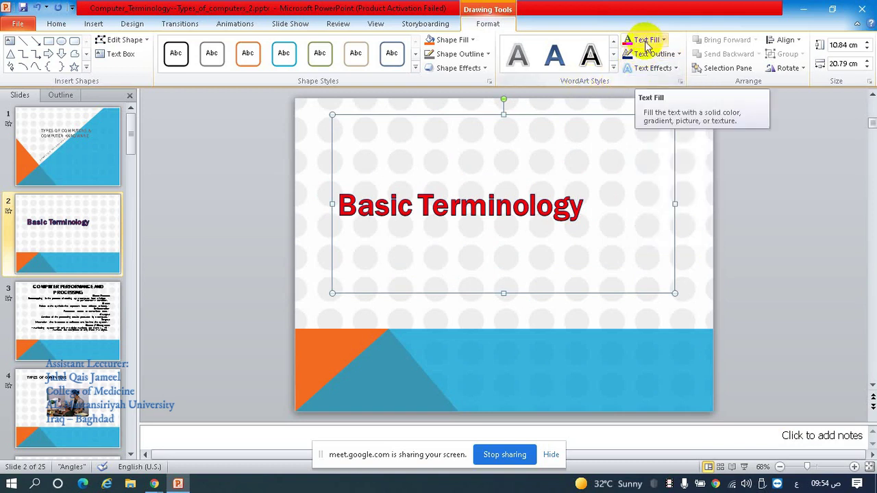
left_click(668, 69)
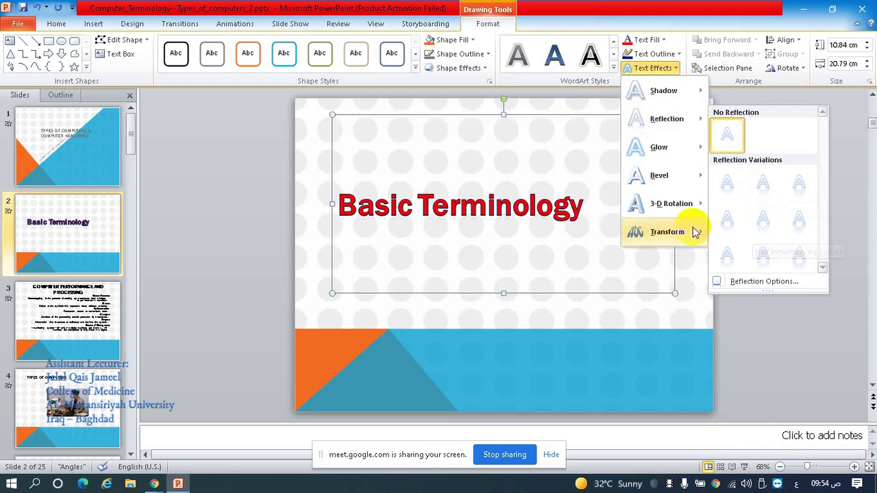
mouse_move(666, 231)
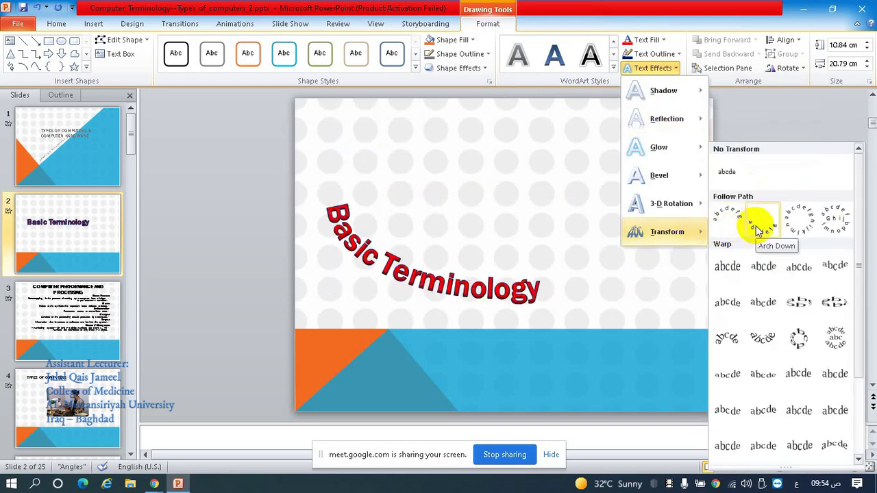
Step: Apply the Circle follow-path transform, resize the title box, then undo the resizing
left_click(794, 229)
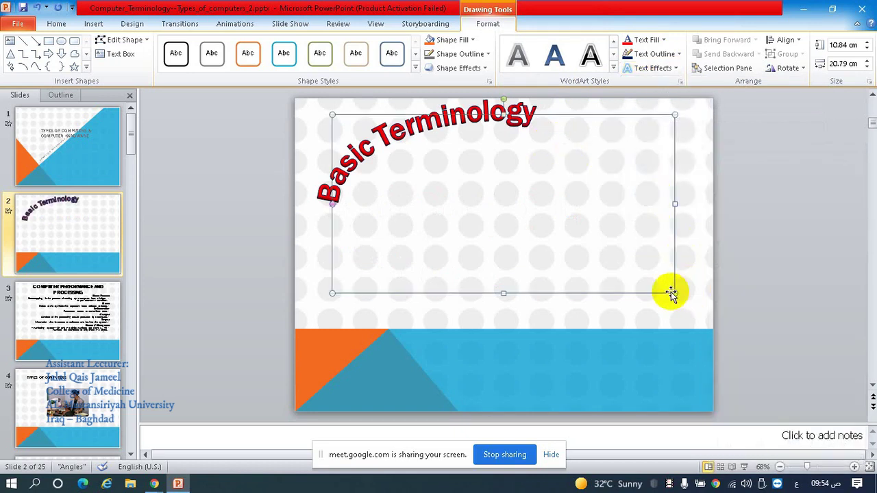
left_click_drag(675, 293, 525, 233)
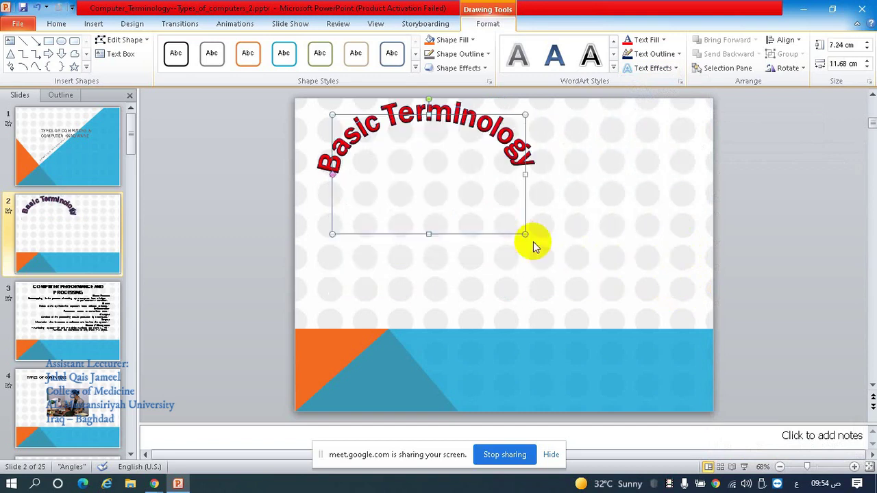
left_click_drag(526, 235, 501, 206)
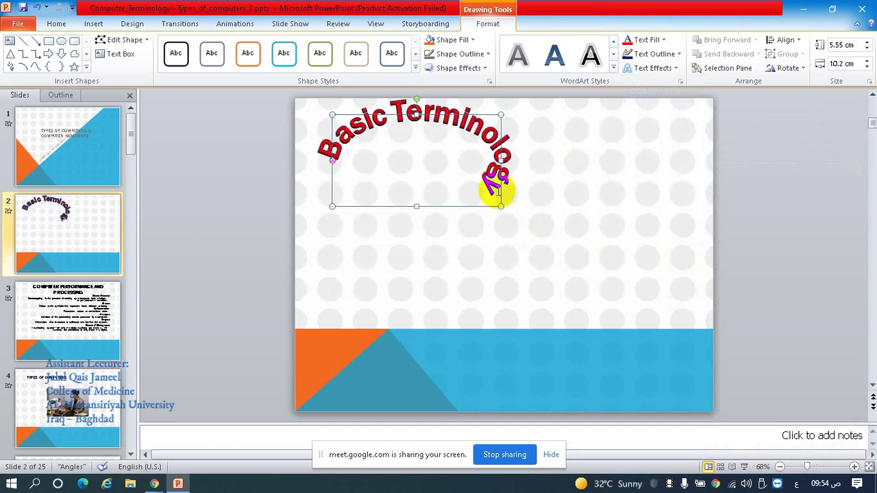
left_click_drag(330, 206, 406, 210)
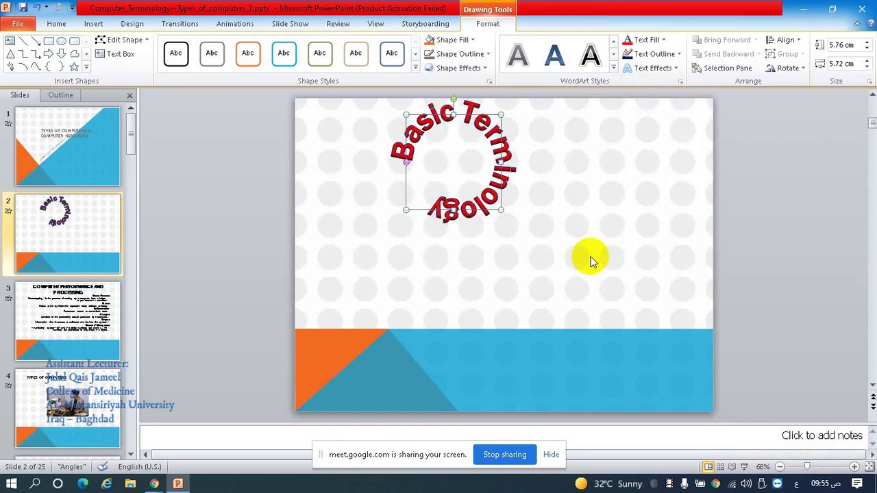
key("ctrl+z")
key("ctrl+z")
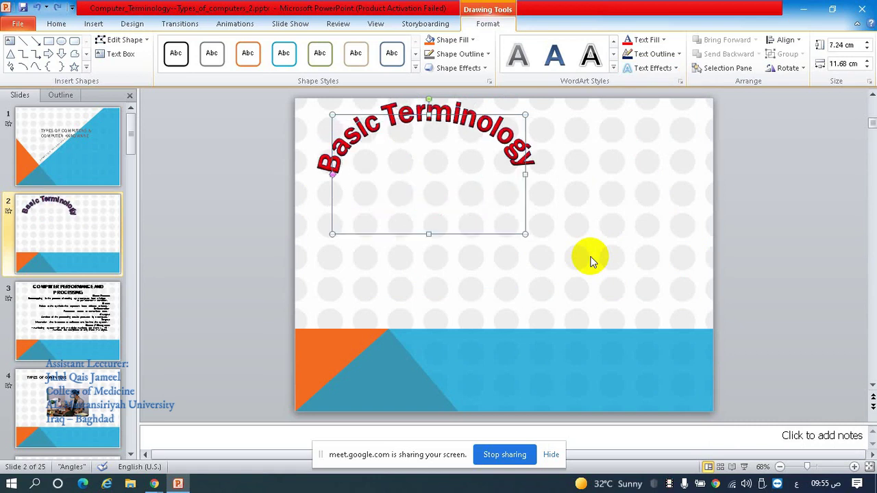
key("ctrl+z")
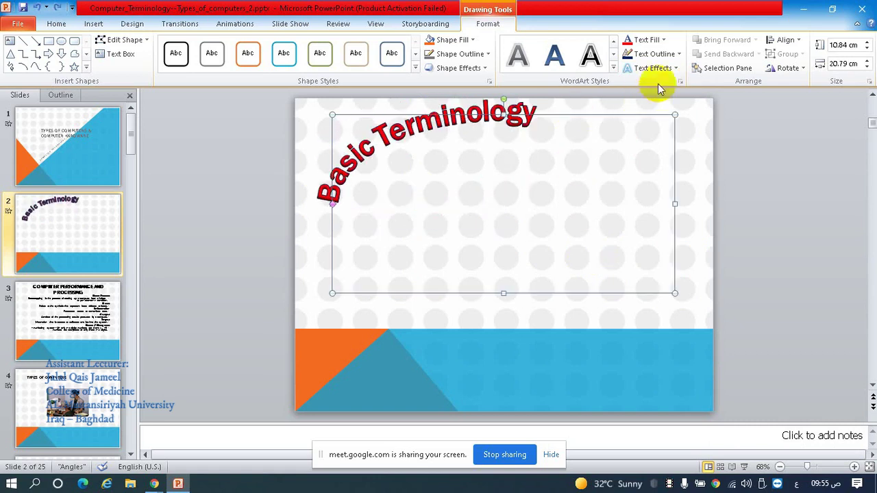
Step: Straighten the title by choosing No Transform under Text Effects > Transform
left_click(658, 74)
mouse_move(666, 232)
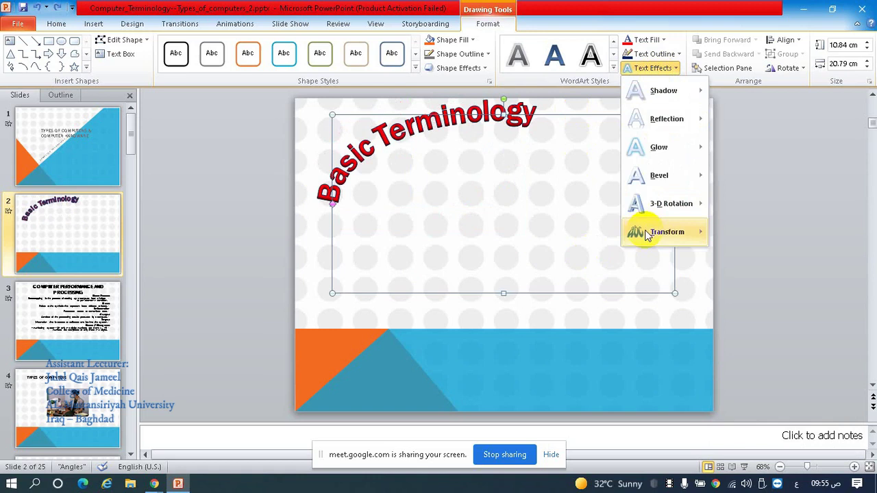
left_click(253, 77)
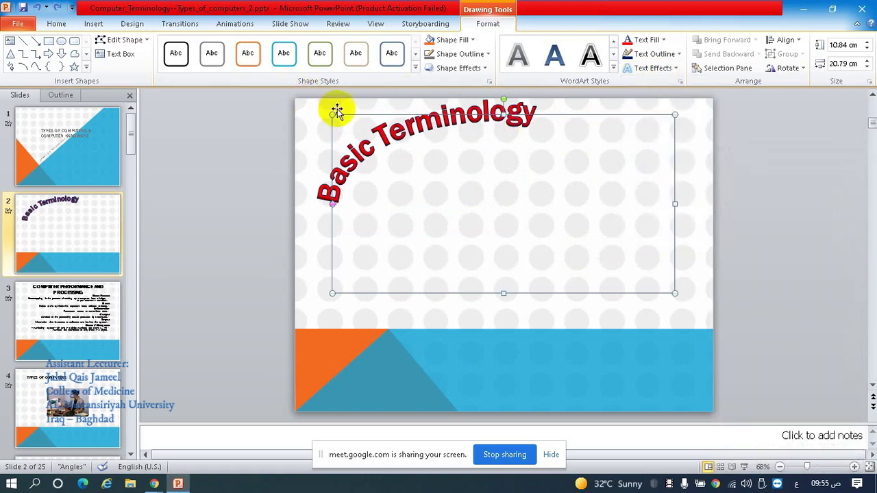
left_click(668, 68)
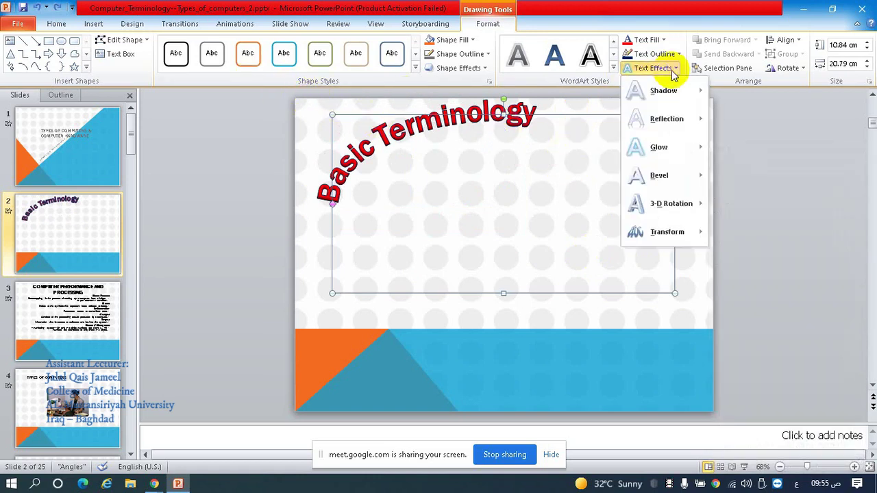
mouse_move(666, 232)
left_click(728, 175)
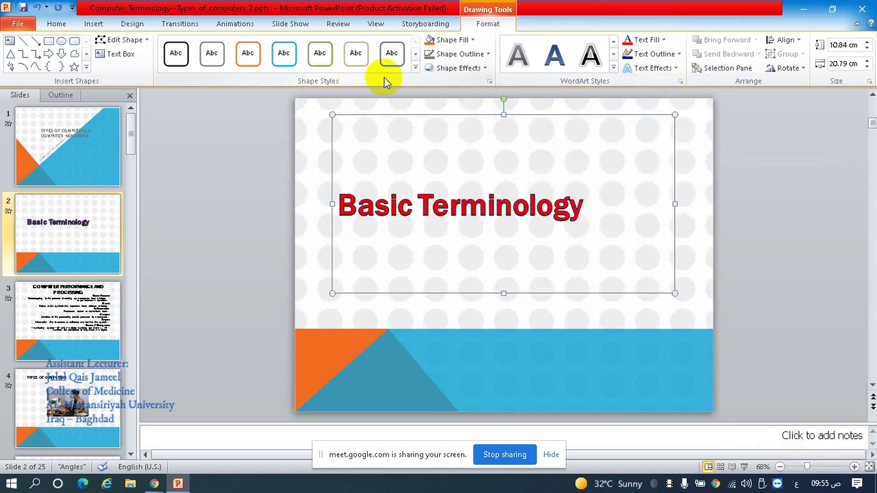
Step: Fill the title box orange and give it a thicker dark blue outline
left_click(471, 41)
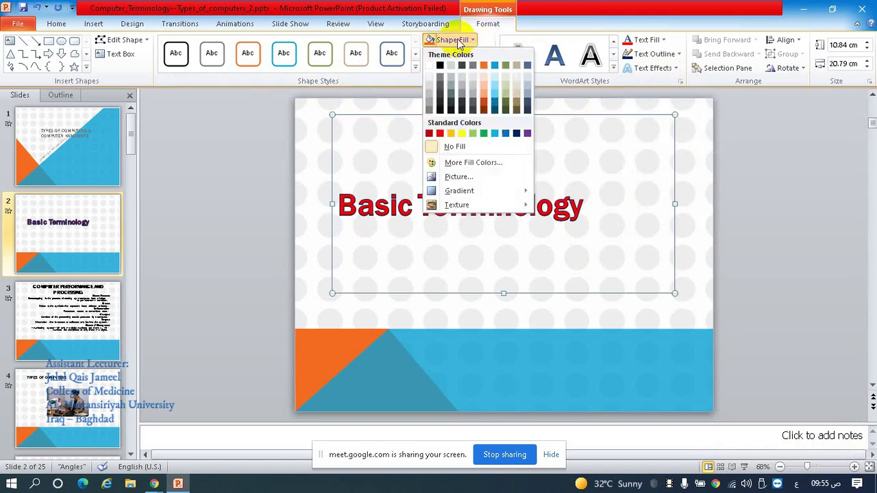
left_click(484, 66)
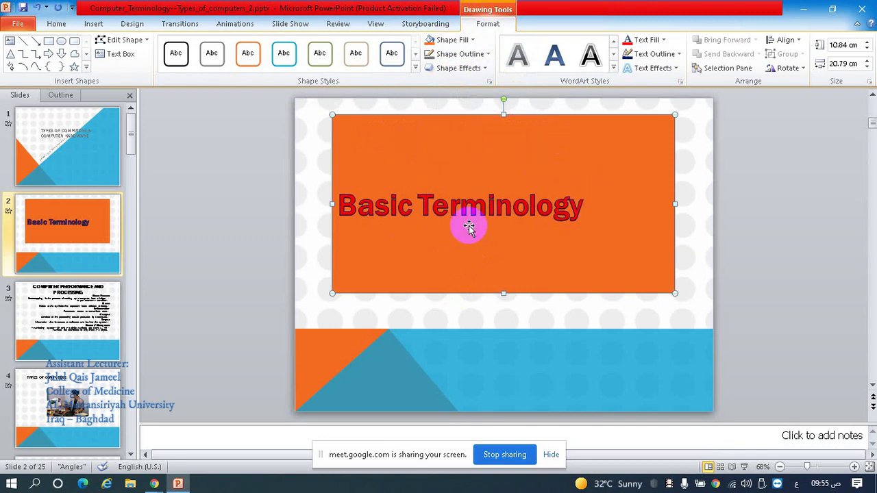
left_click(463, 58)
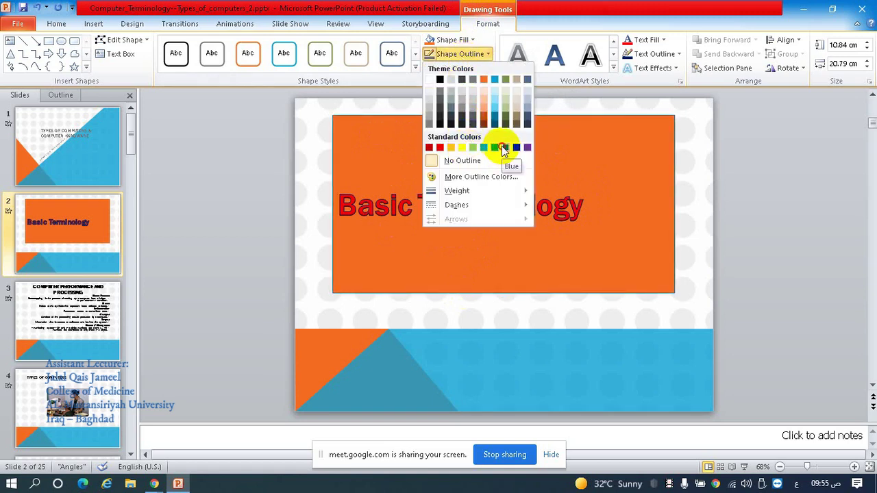
left_click(502, 149)
left_click(480, 54)
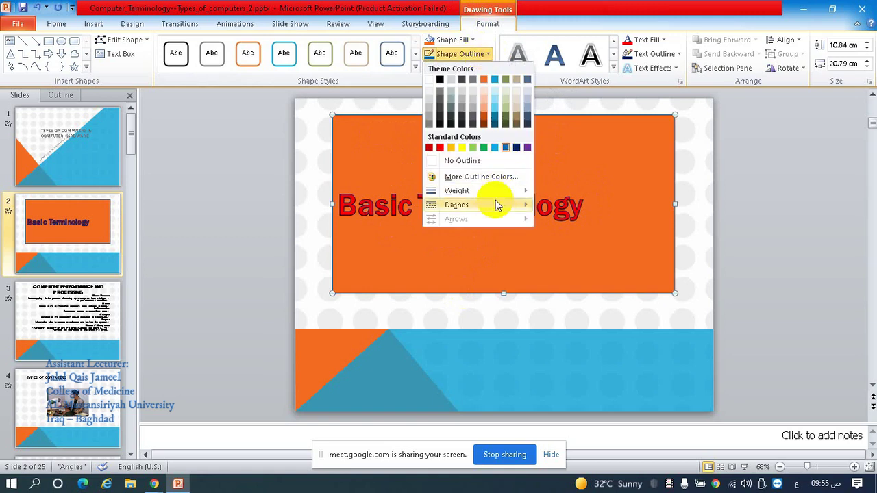
mouse_move(457, 191)
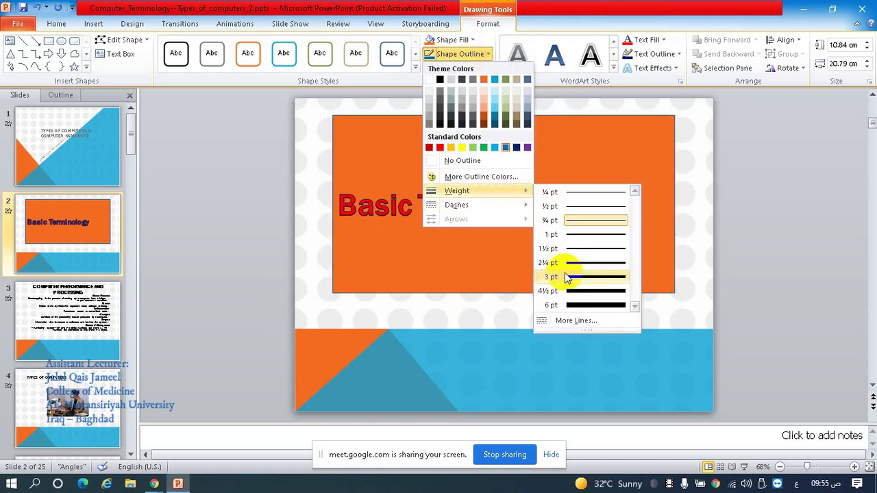
left_click(576, 289)
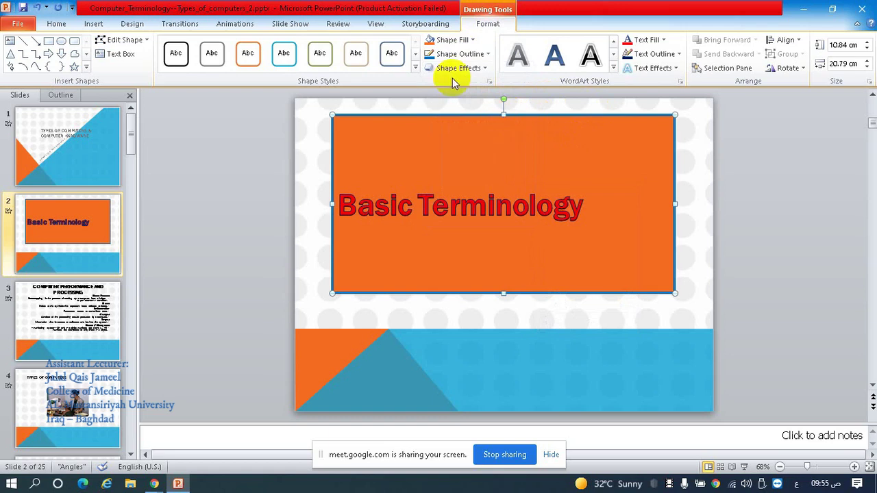
left_click(455, 54)
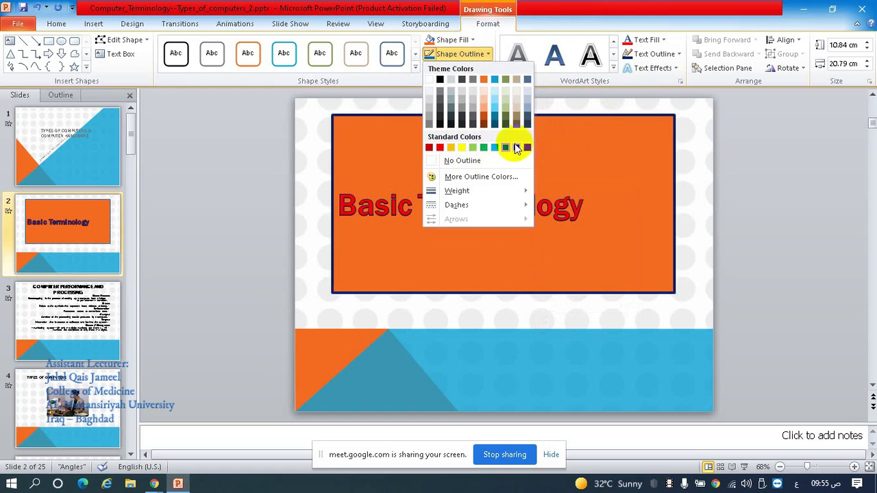
left_click(518, 148)
Step: Try a 3-D rotation on the title box, then undo it and the orange fill
left_click(472, 67)
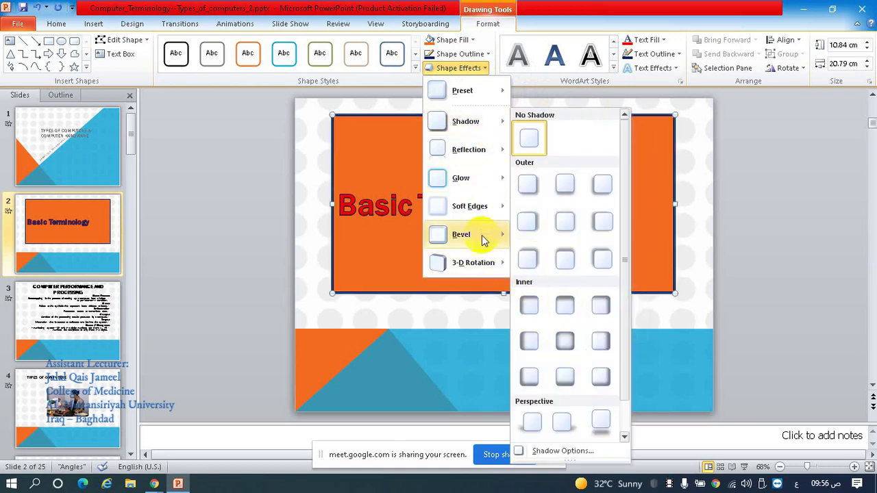
mouse_move(473, 263)
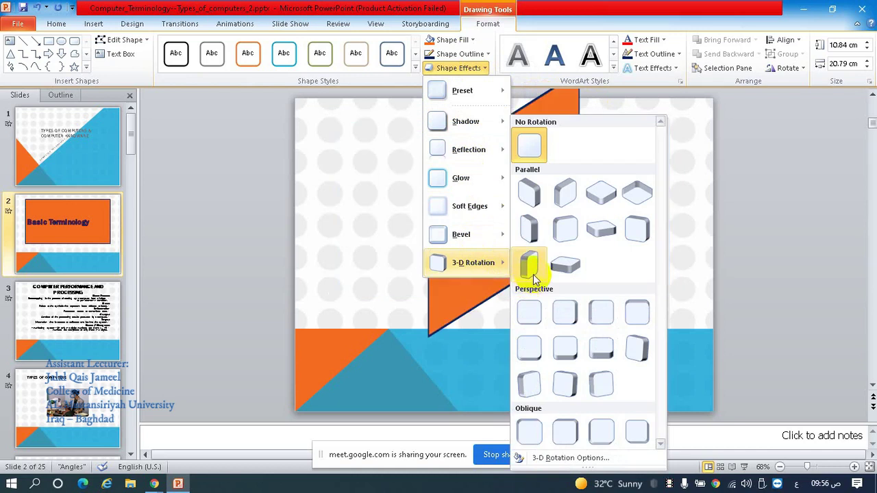
left_click(533, 268)
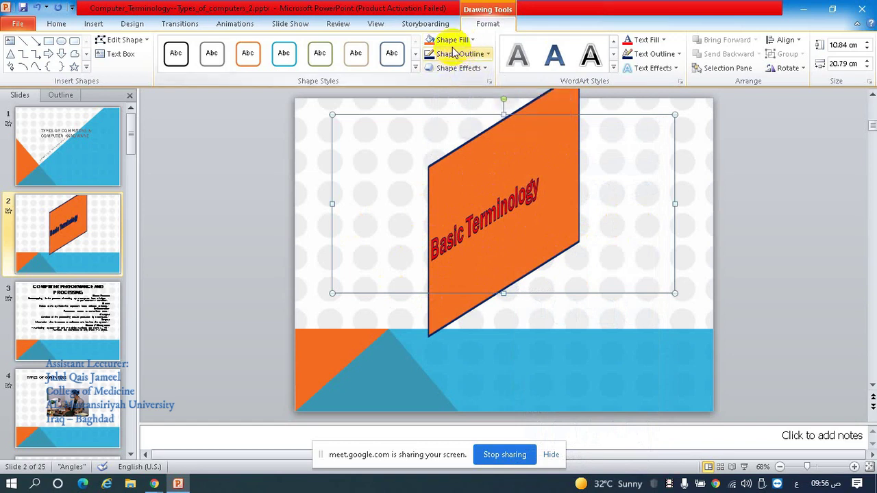
key("ctrl+z")
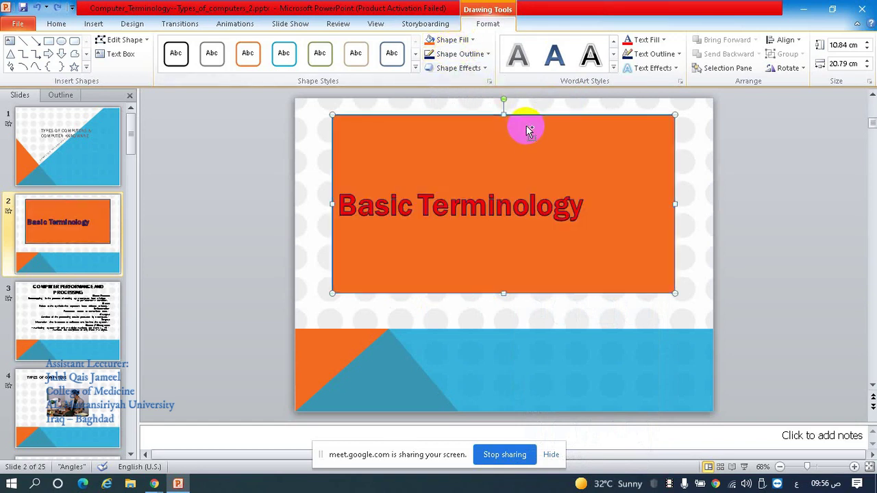
key("ctrl+z")
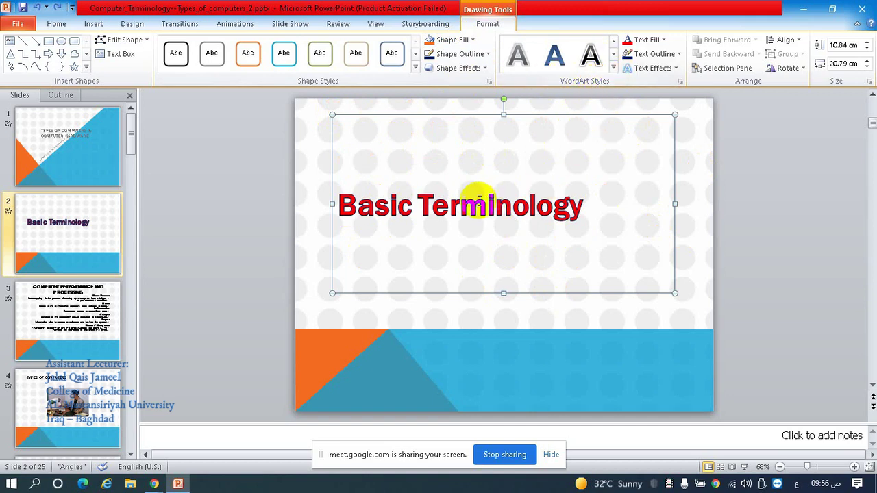
Step: Select the whole 'Basic Terminology' title text, then deselect it
left_click_drag(339, 204, 586, 202)
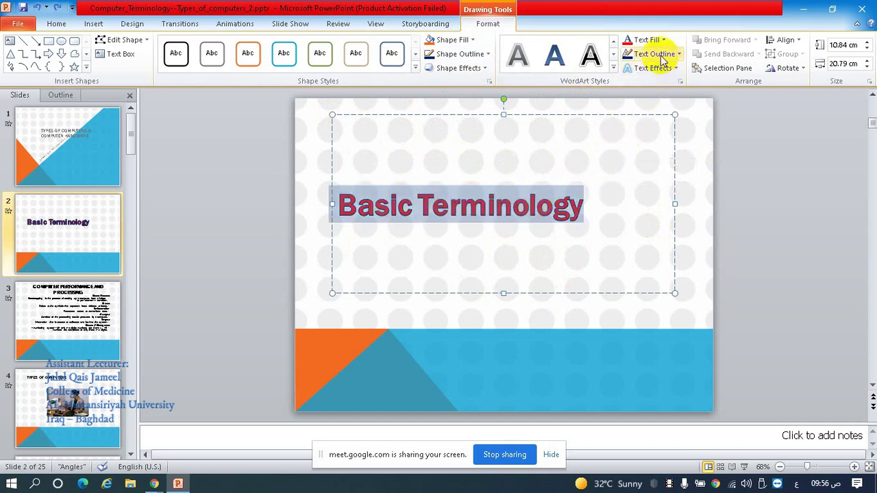
left_click(553, 203)
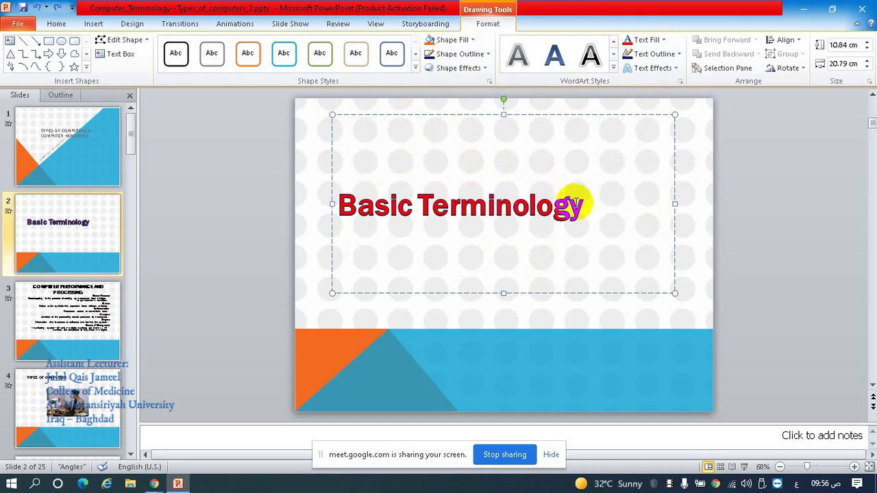
triple_click(562, 203)
key("Left")
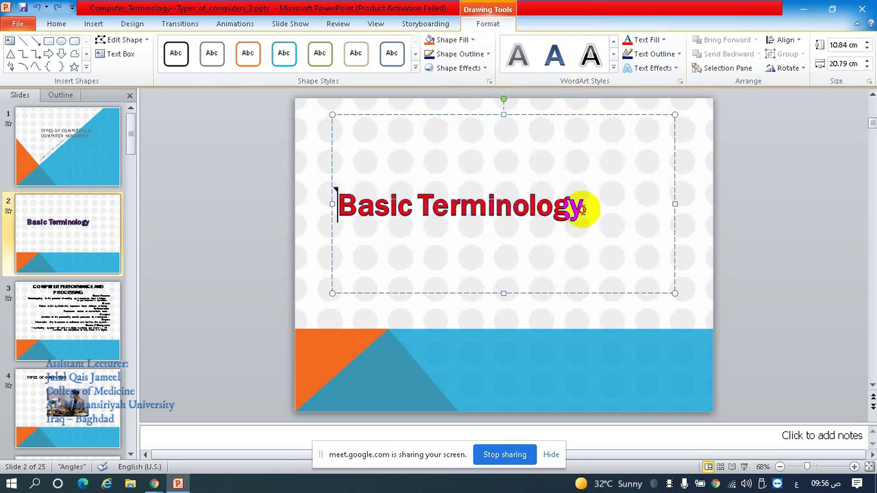
left_click(582, 207, "shift")
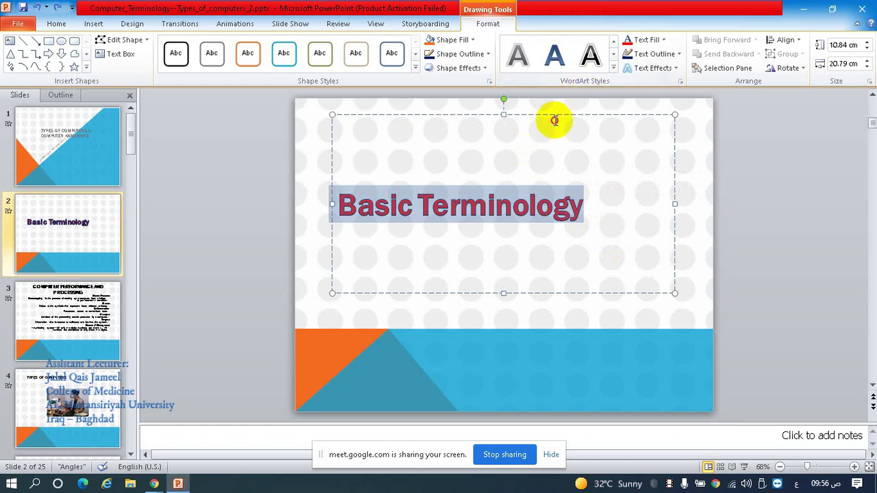
left_click(554, 119)
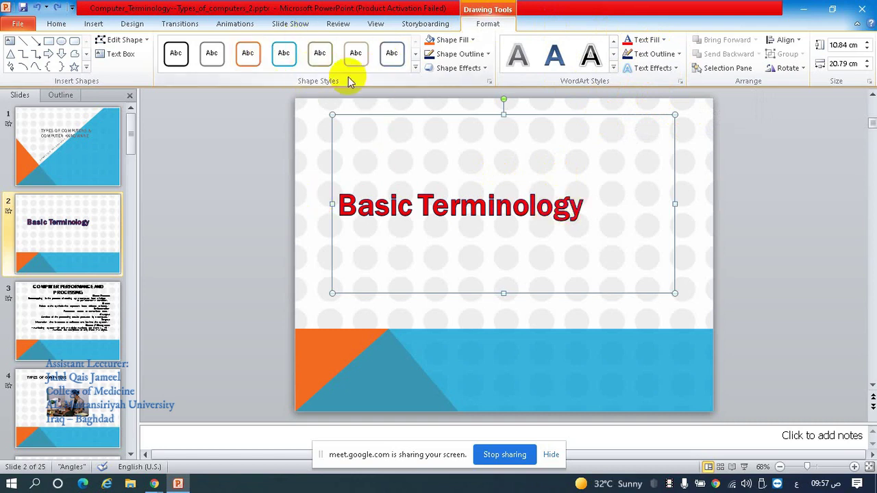
left_click(412, 71)
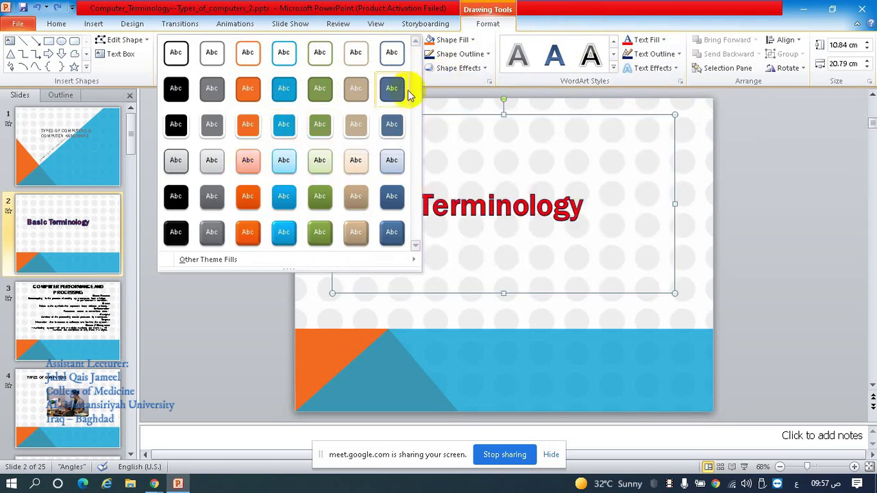
left_click(419, 80)
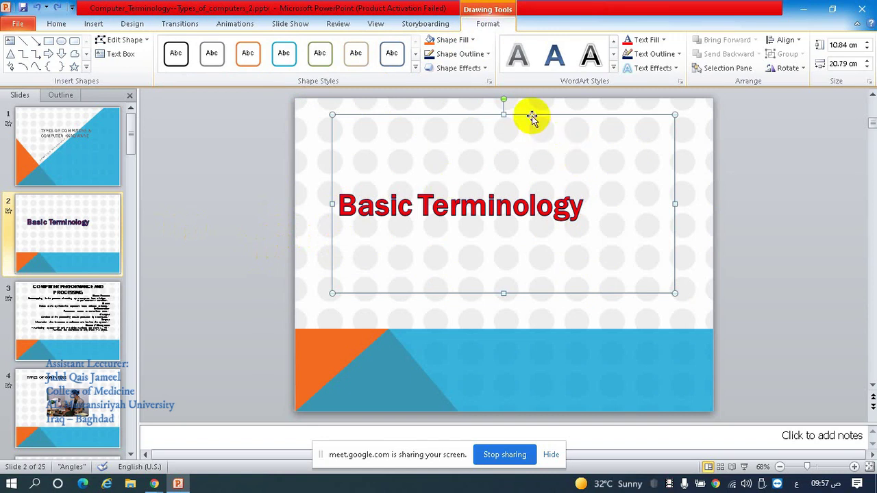
Step: Delete the 'Basic Terminology' title text and its empty placeholder, leaving slide 2 blank
key("Delete")
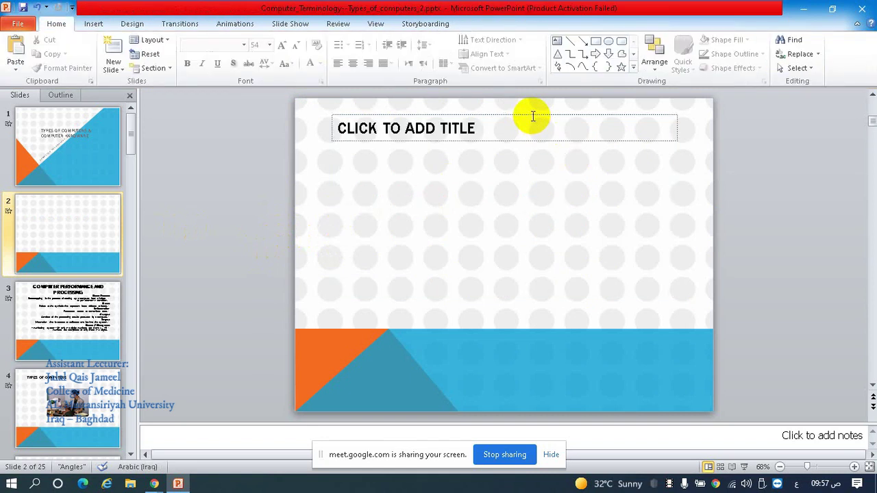
left_click(506, 116)
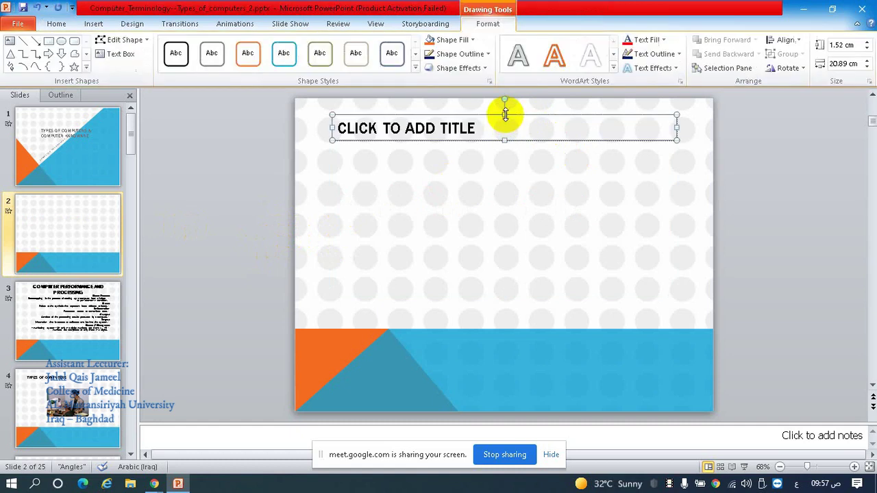
key("Delete")
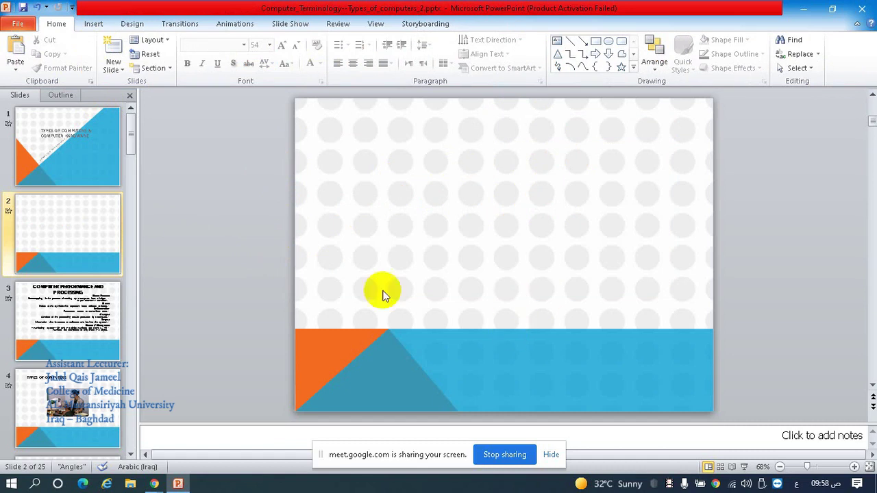
left_click(94, 26)
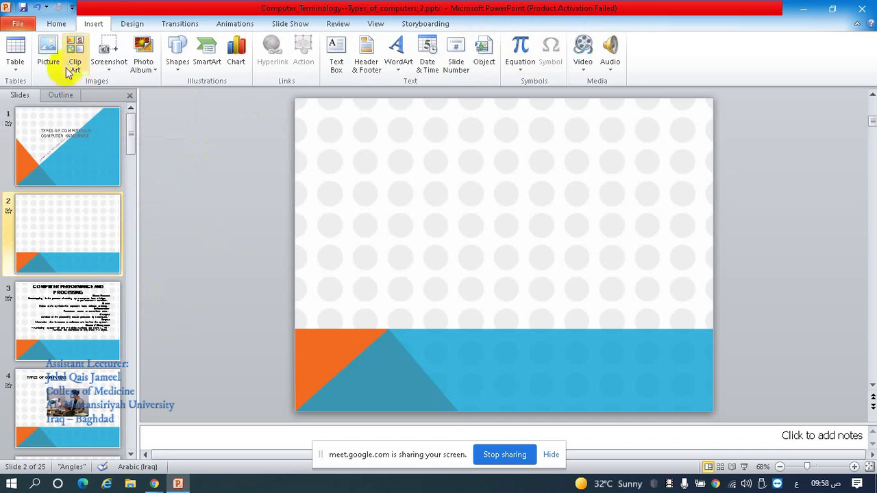
Step: Insert the picture 'classroom photo.jpg' onto slide 2
left_click(49, 51)
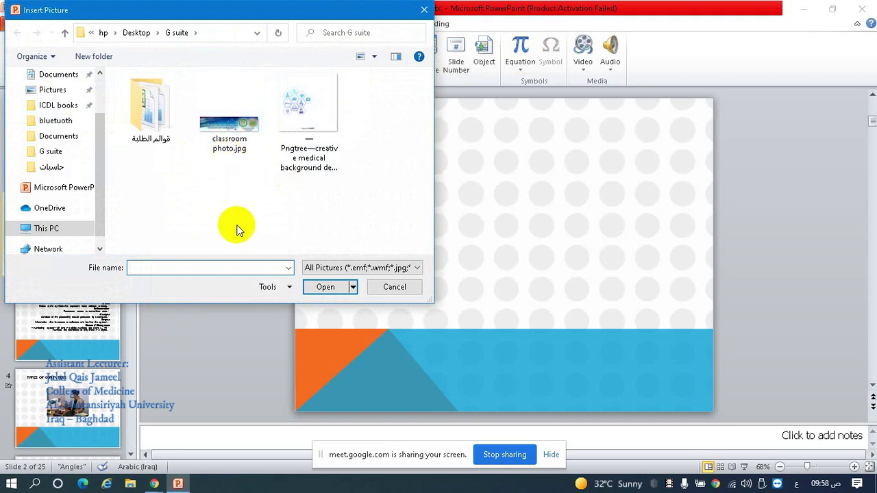
left_click(209, 133)
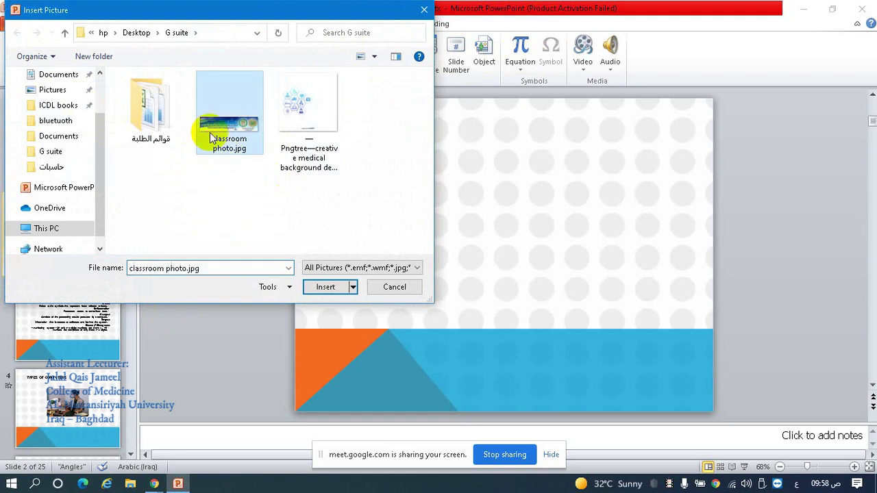
left_click(327, 287)
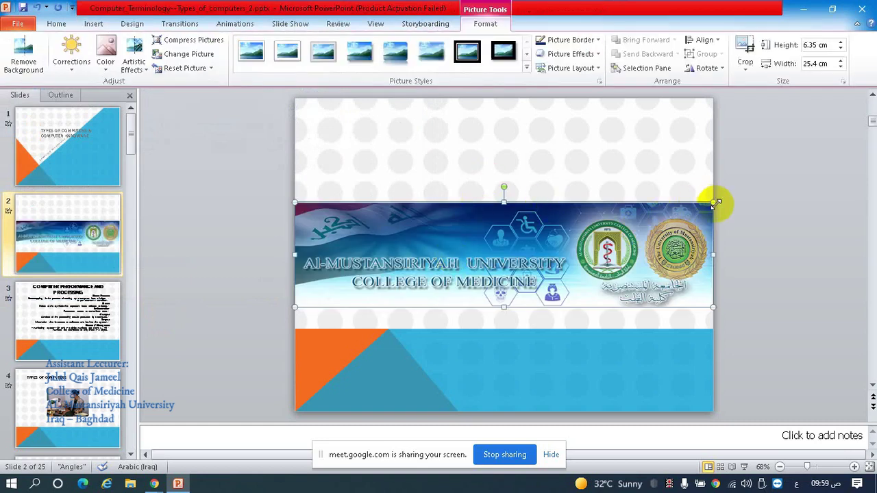
Step: Shrink the banner picture to 7.2 × 3.81 cm and move it near the upper left
mouse_move(714, 203)
left_mouse_down()
mouse_move(491, 243)
mouse_move(483, 234)
left_mouse_up()
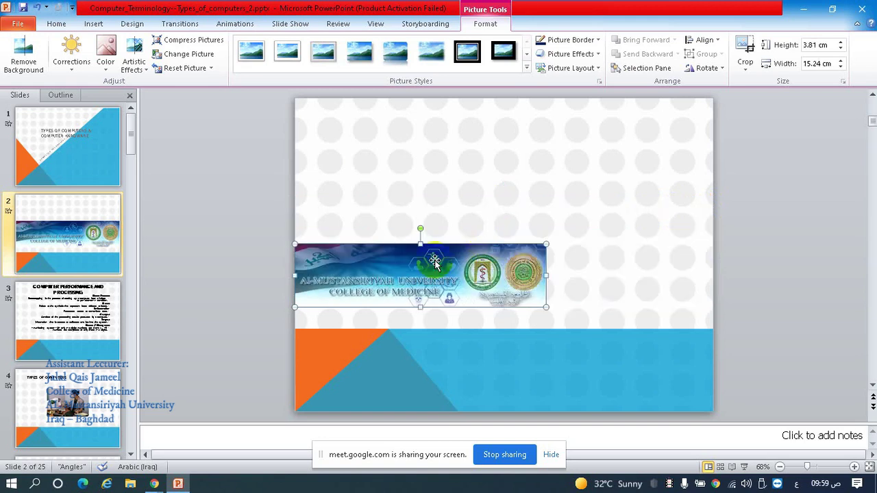
left_click_drag(418, 243, 449, 118)
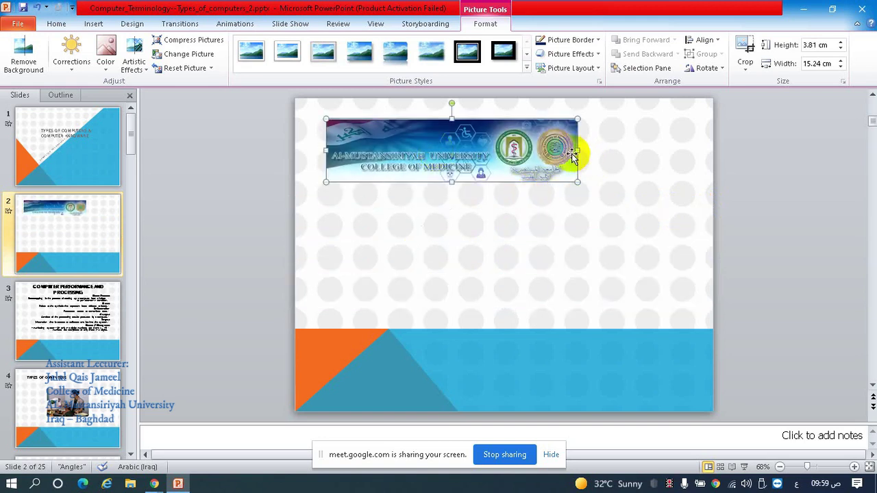
mouse_move(573, 148)
left_mouse_down()
mouse_move(445, 151)
mouse_move(403, 207)
left_mouse_up()
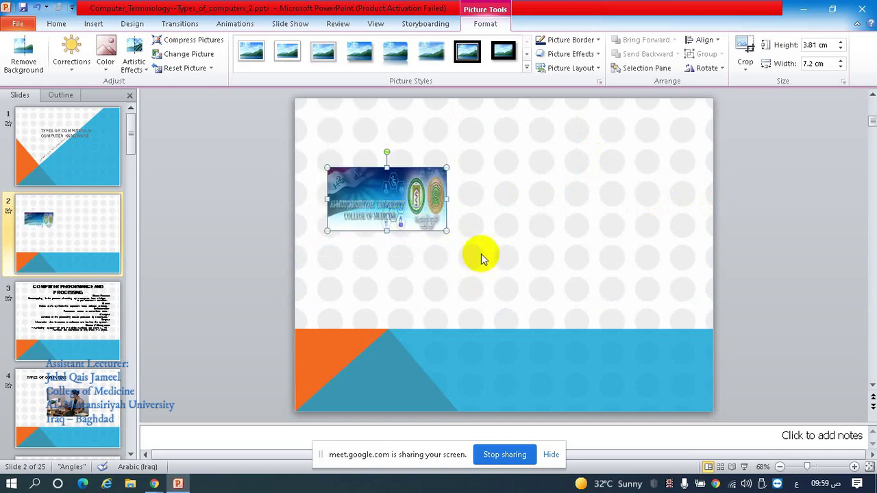
left_click(100, 26)
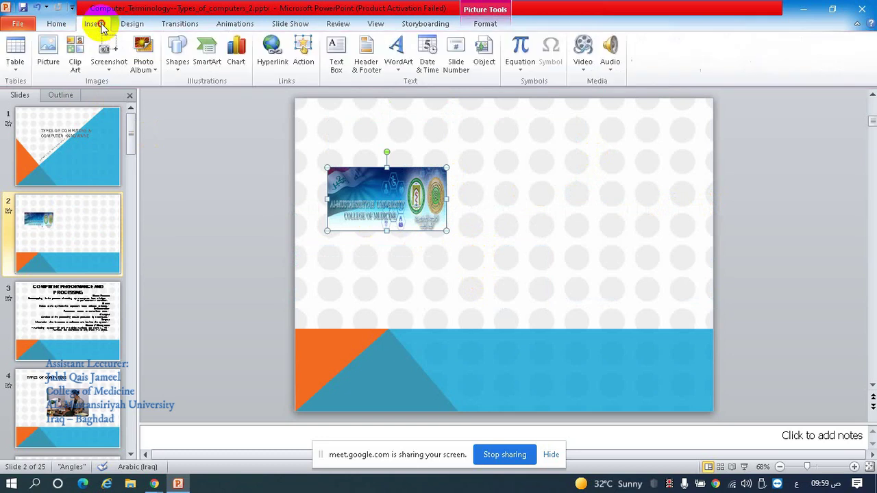
Step: List all clip art and drag the Eiffel Tower clip onto the slide beside the banner
left_click(76, 68)
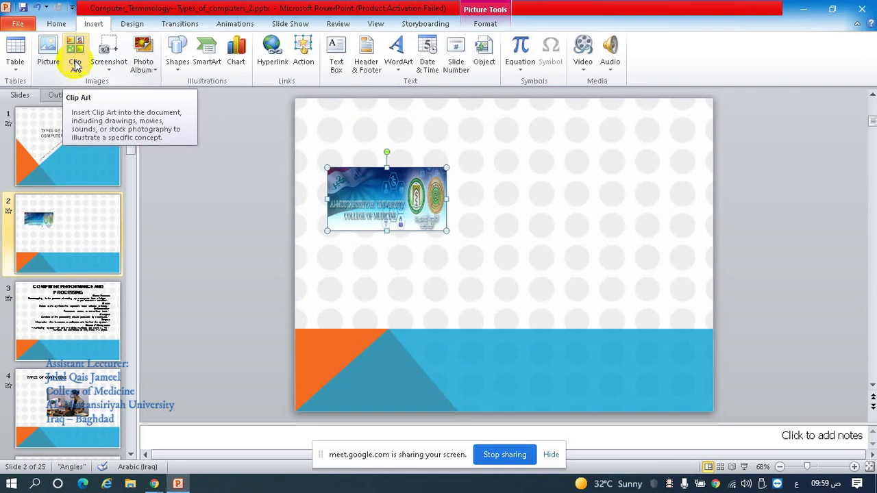
left_click(76, 67)
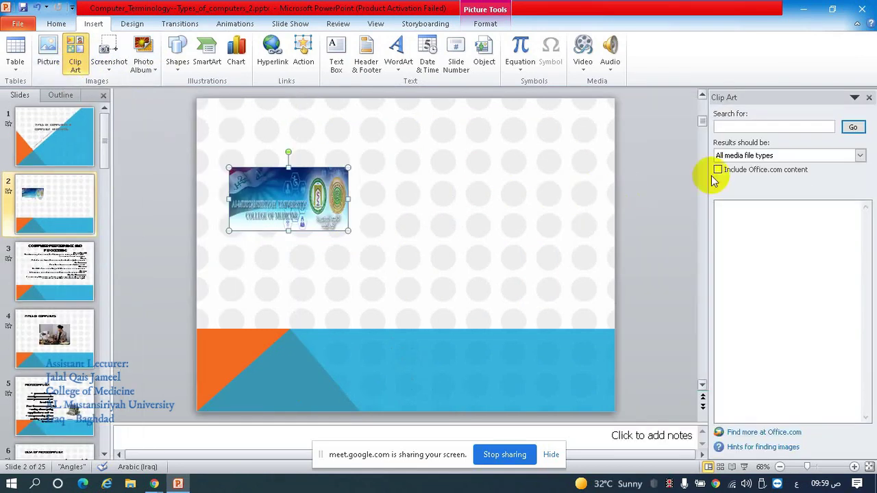
left_click(849, 130)
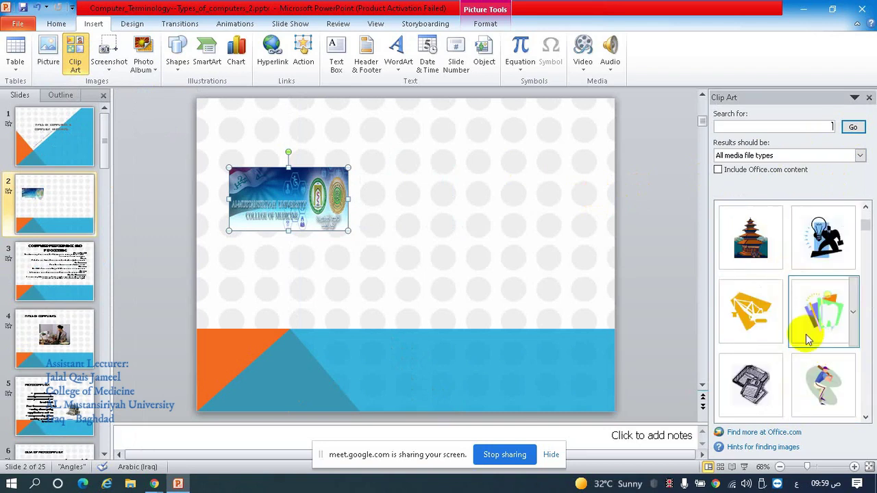
scroll(807, 339, "down", 3)
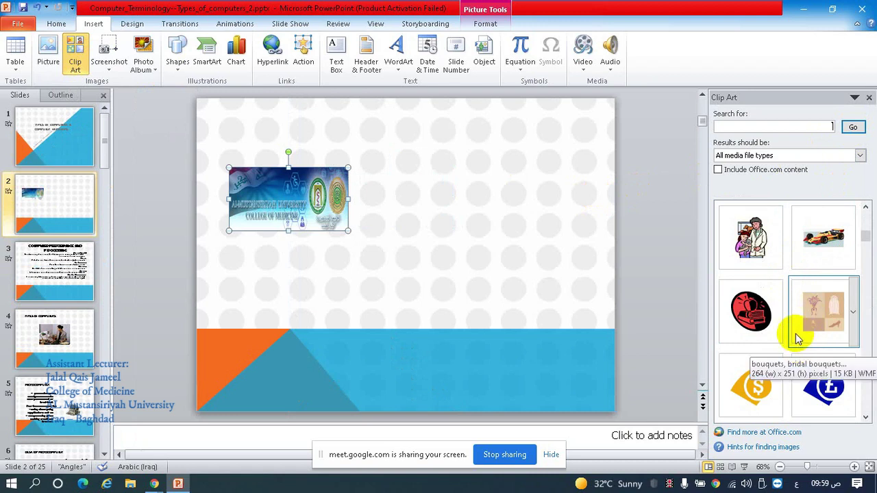
scroll(842, 295, "up", 3)
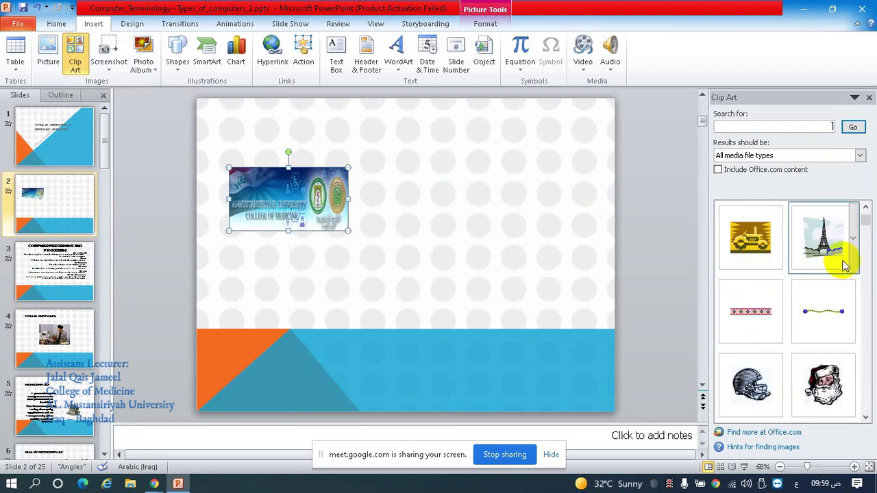
mouse_move(828, 235)
left_mouse_down()
mouse_move(511, 316)
mouse_move(520, 319)
left_mouse_up()
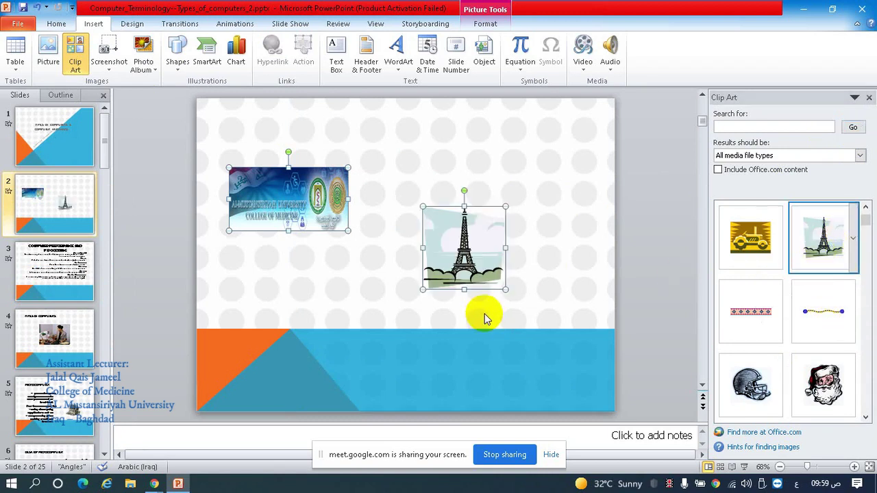
left_click(345, 269)
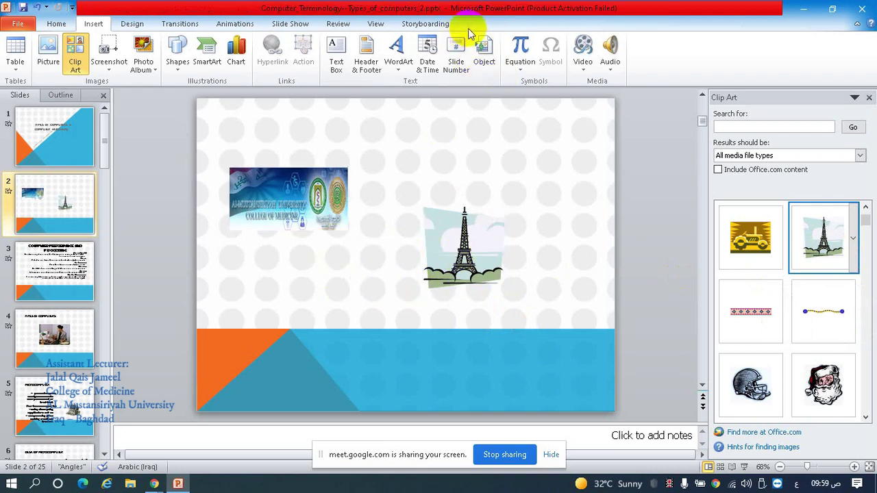
Step: Select the banner and then the Eiffel Tower clip art to inspect each picture
left_click(299, 194)
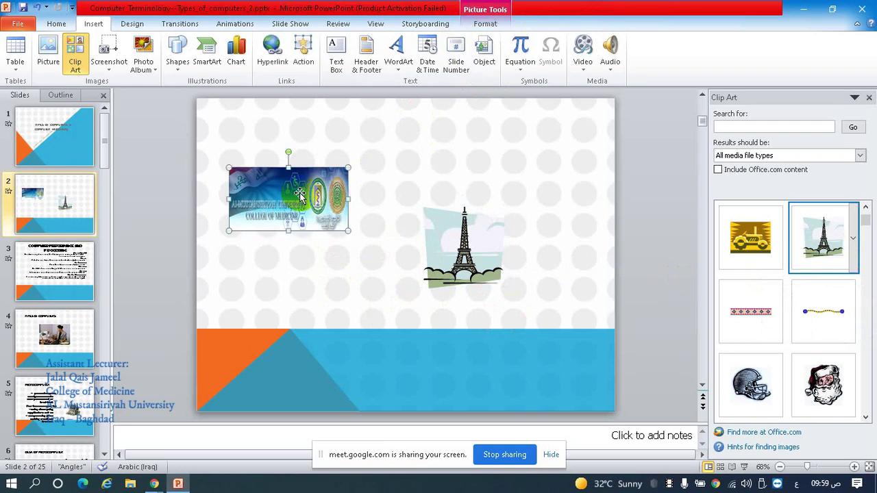
left_click(484, 26)
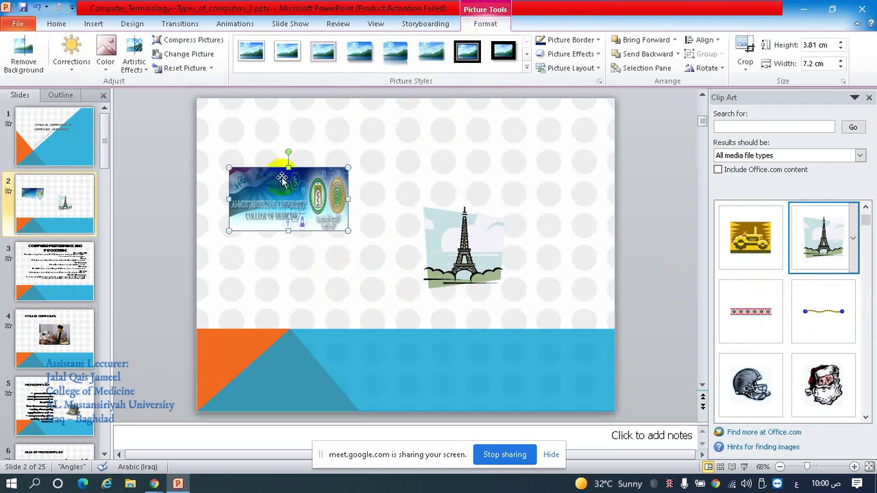
left_click(353, 285)
left_click(457, 241)
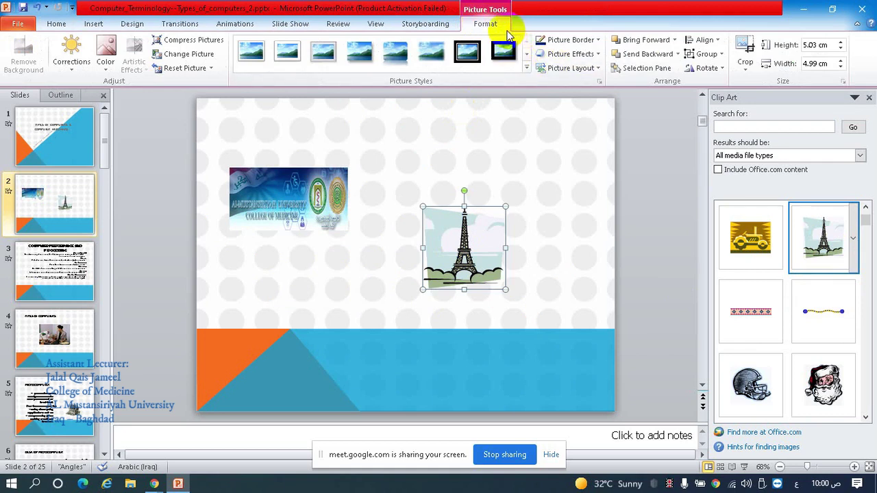
left_click(449, 270)
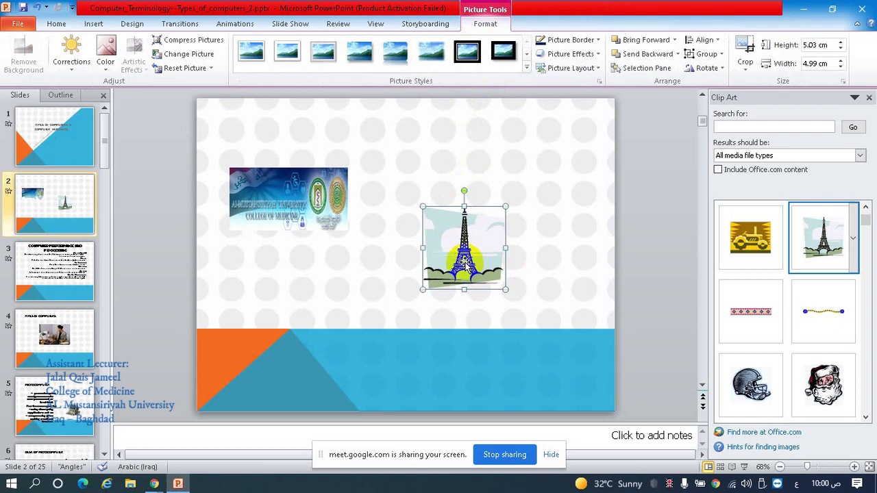
left_click(326, 276)
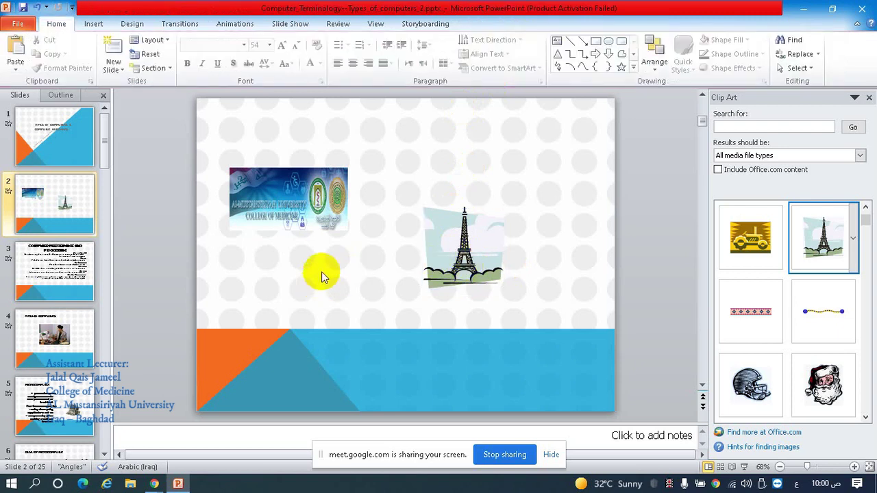
Step: Move the banner down and right, and the Eiffel Tower clip art up and right
left_click(317, 211)
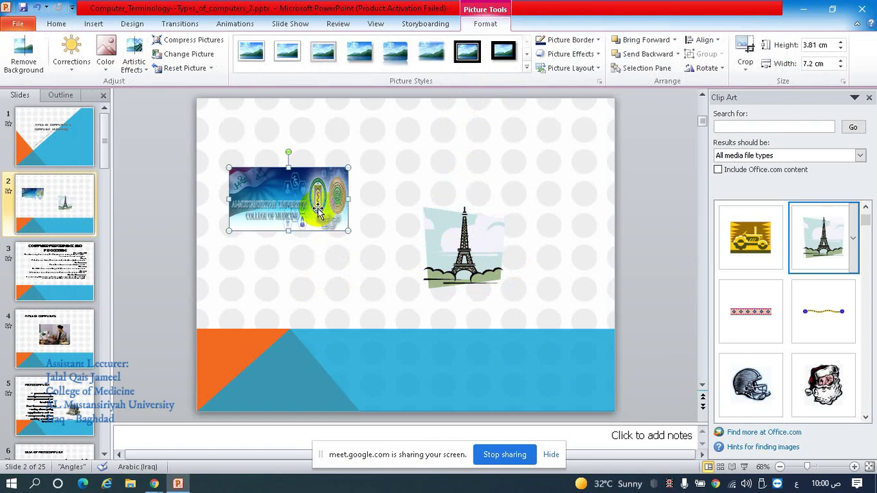
mouse_move(336, 212)
left_mouse_down()
mouse_move(412, 194)
mouse_move(316, 194)
left_mouse_up()
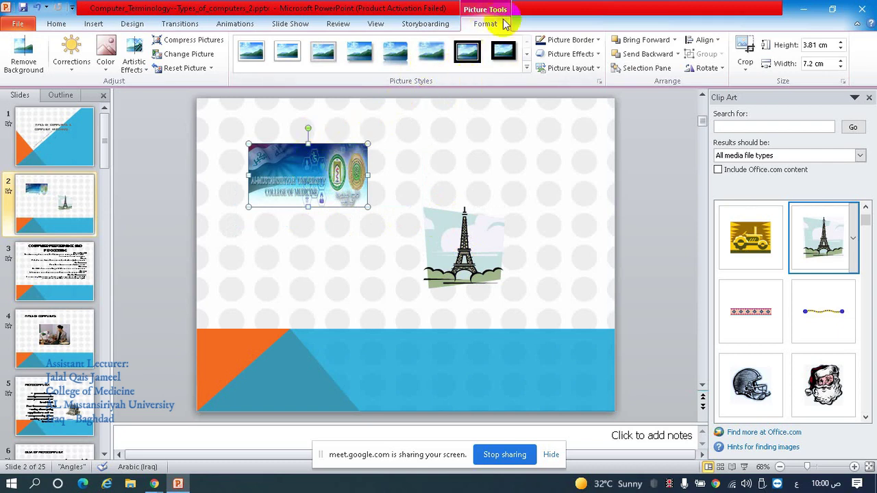
left_click(437, 241)
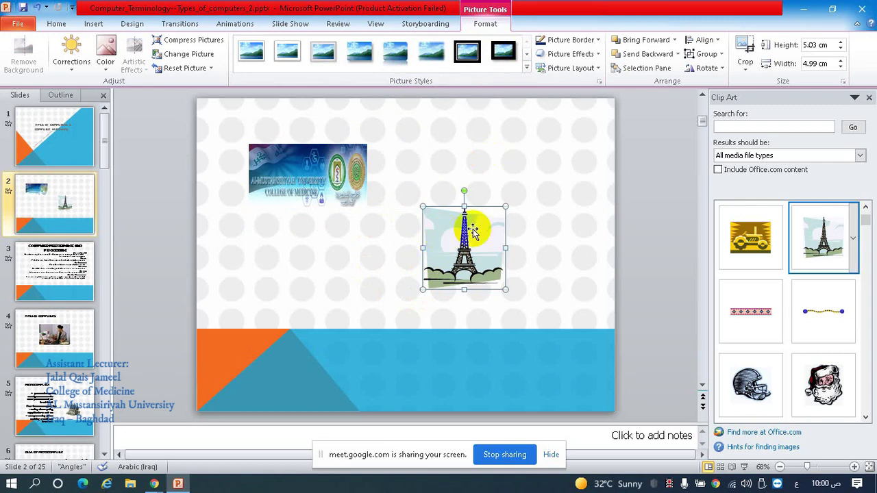
left_click_drag(455, 237, 490, 195)
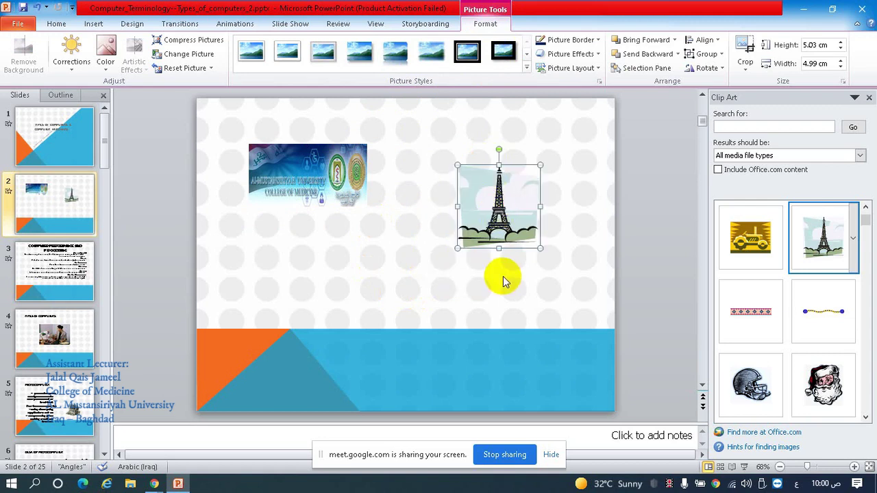
left_click_drag(317, 159, 351, 210)
left_click(501, 236)
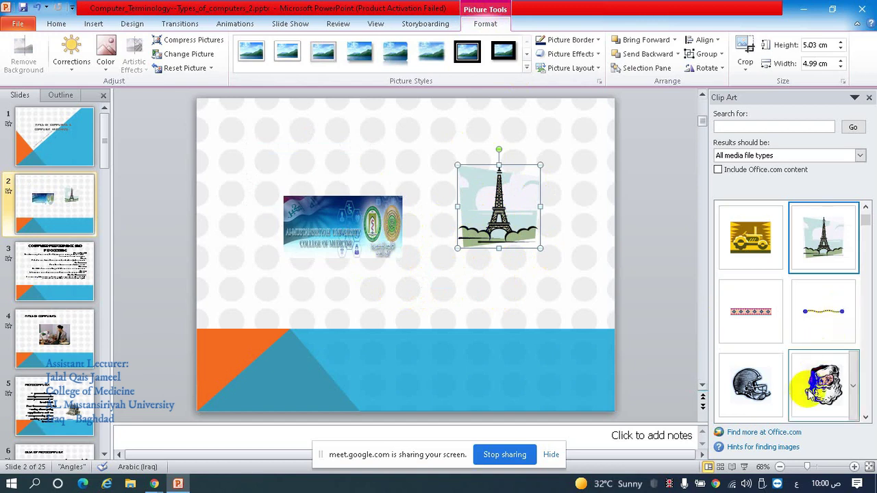
scroll(814, 277, "down", 3)
Step: Place the eye-doctor clip art at the upper left, moving the banner clear of it
left_click_drag(817, 252, 313, 177)
left_click_drag(392, 252, 445, 263)
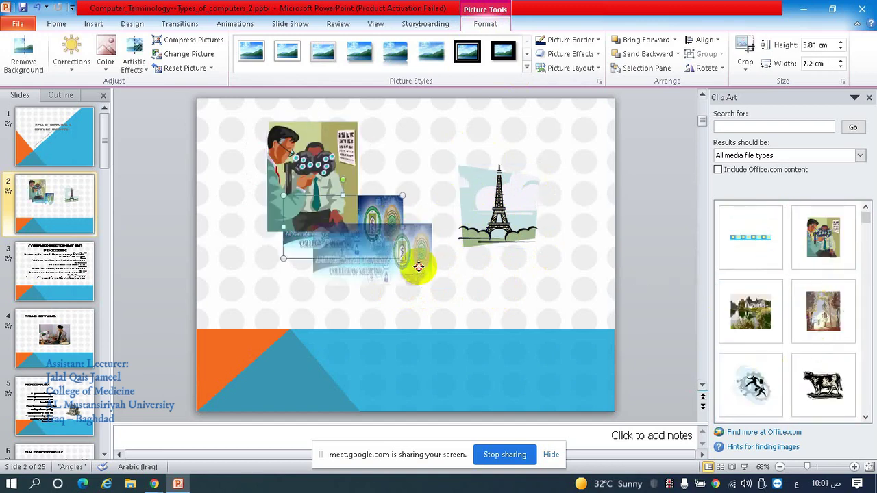
left_click_drag(324, 204, 278, 234)
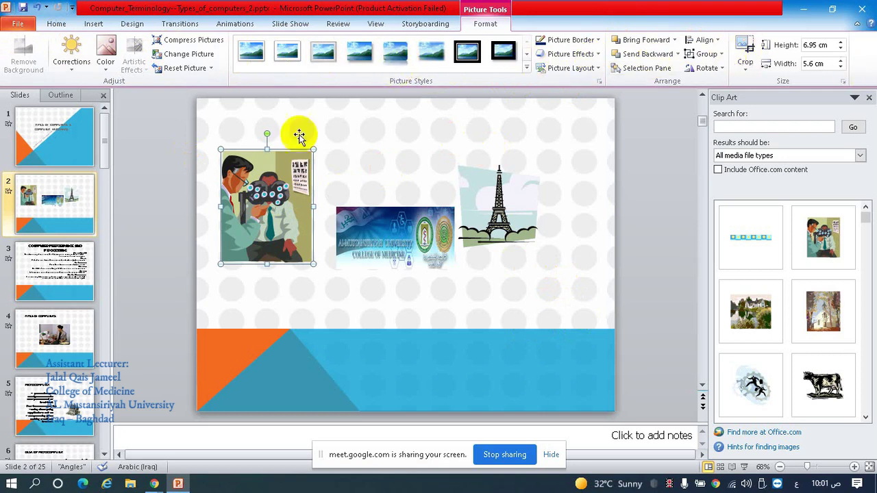
left_click(527, 69)
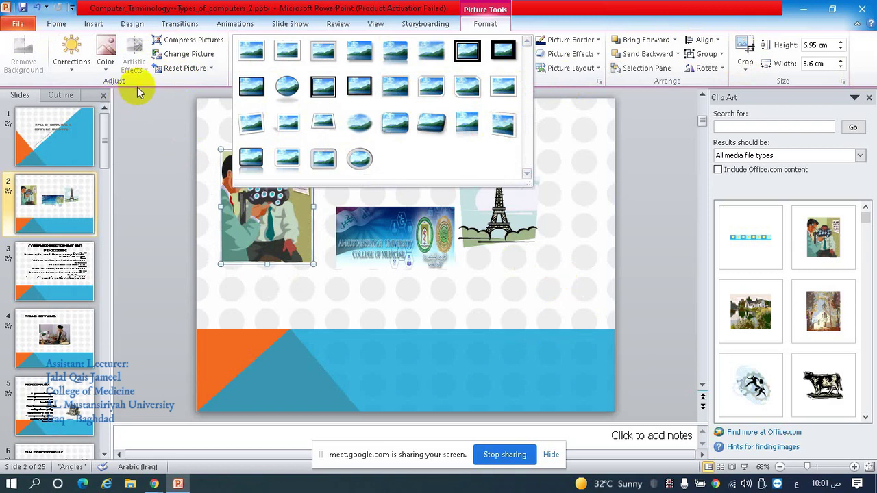
left_click(130, 45)
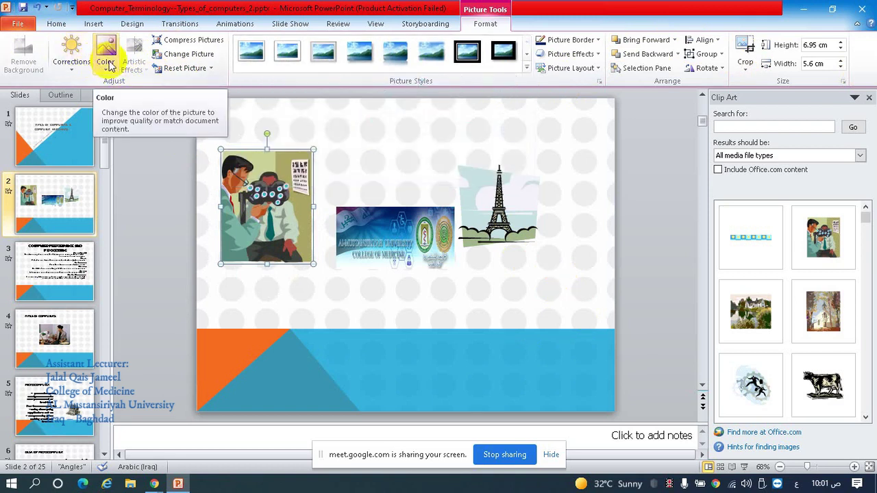
left_click(589, 56)
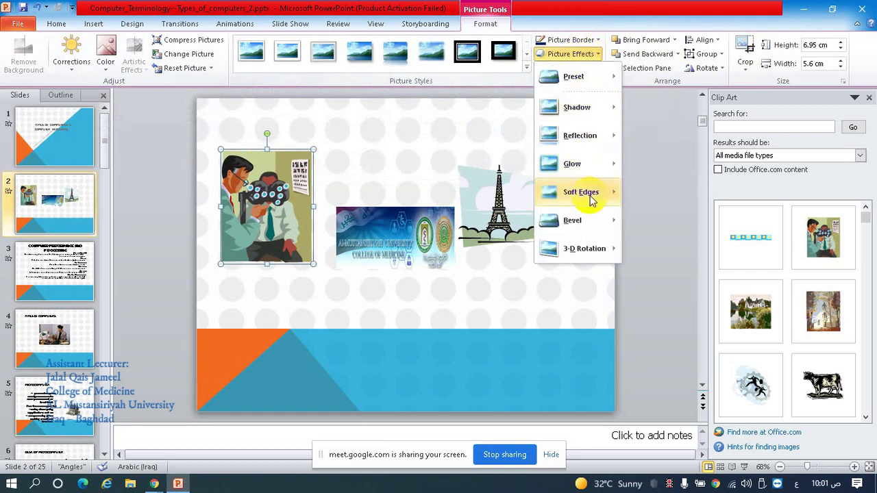
mouse_move(580, 192)
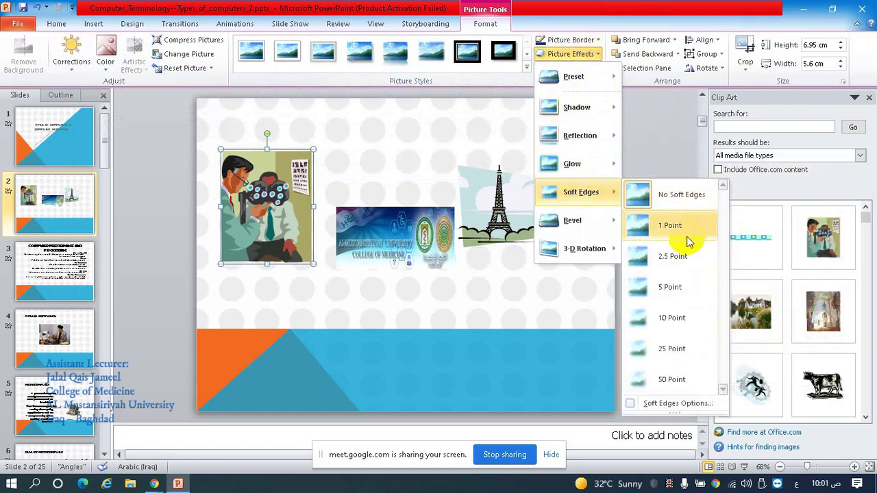
left_click(675, 144)
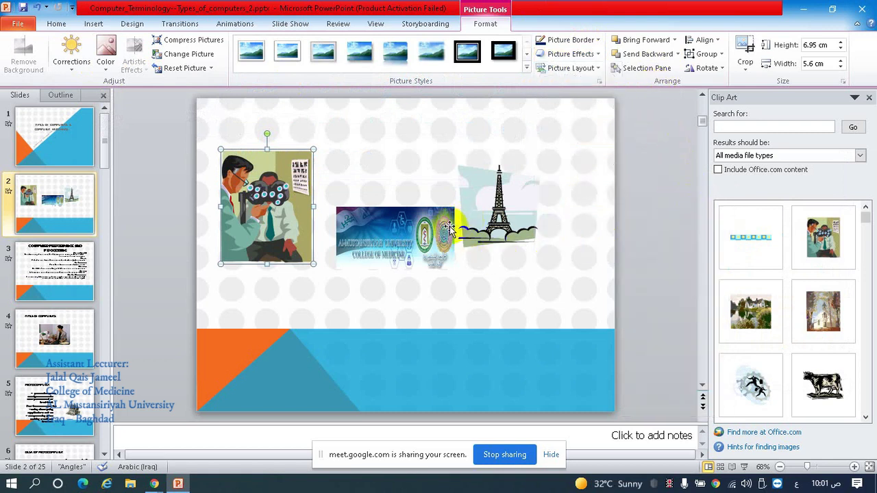
left_click(702, 40)
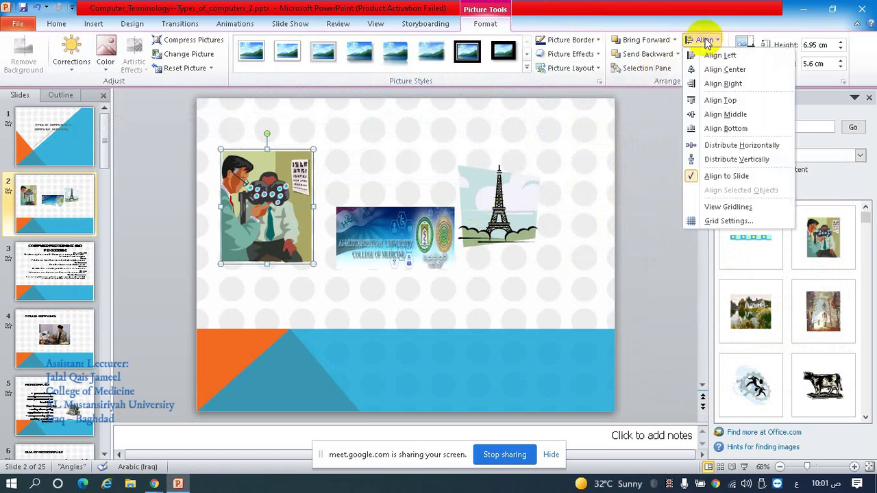
Step: Try Align Top, Align Middle, Align Bottom and Align Center on the doctor clip art
left_click(743, 100)
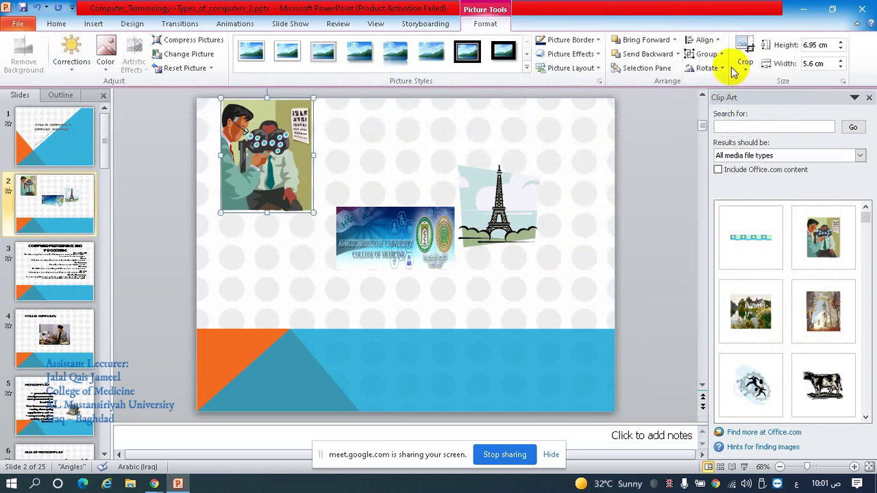
left_click(718, 41)
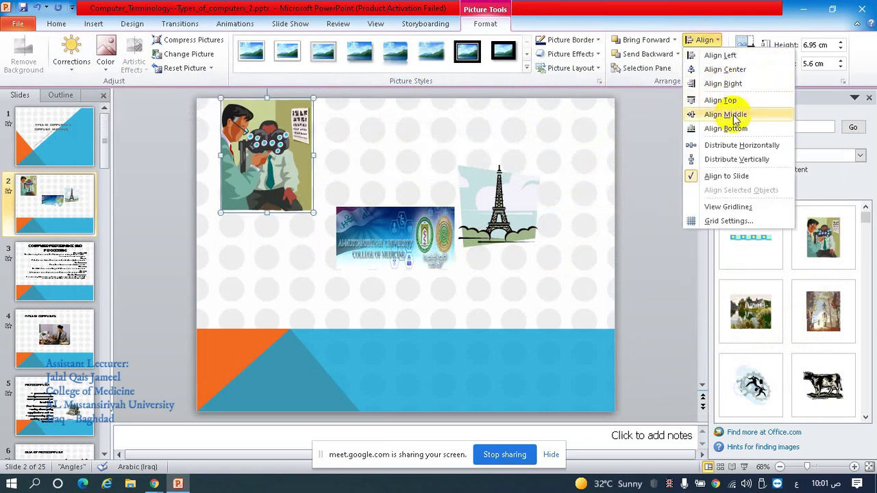
left_click(735, 117)
left_click(713, 41)
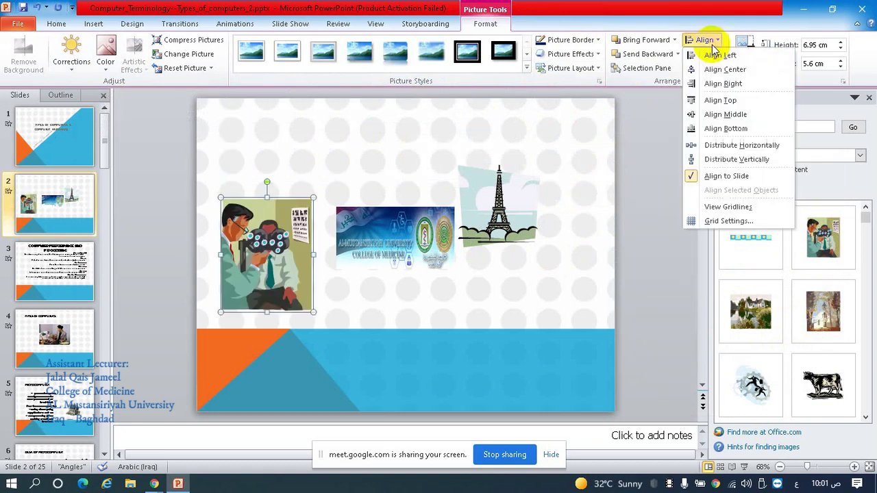
left_click(730, 130)
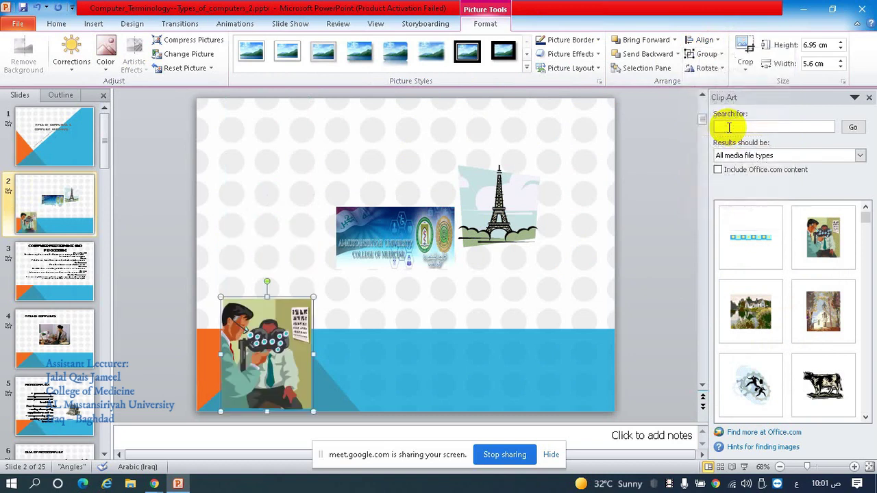
left_click(706, 41)
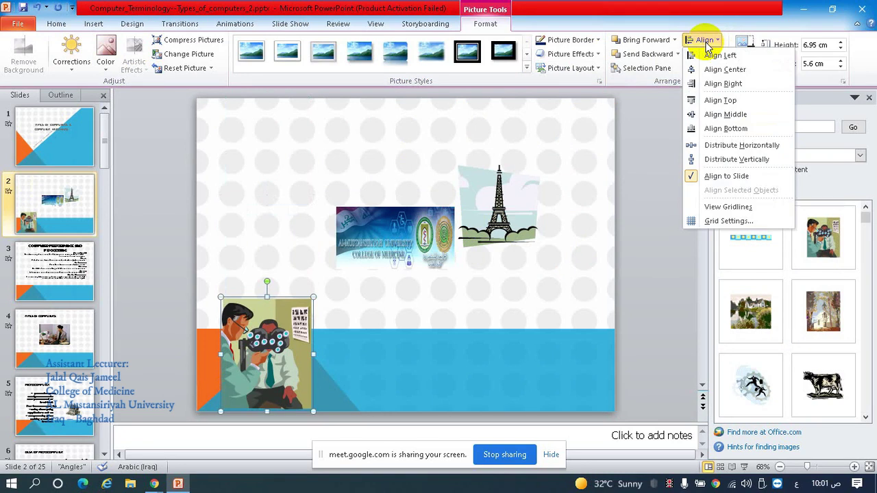
left_click(726, 69)
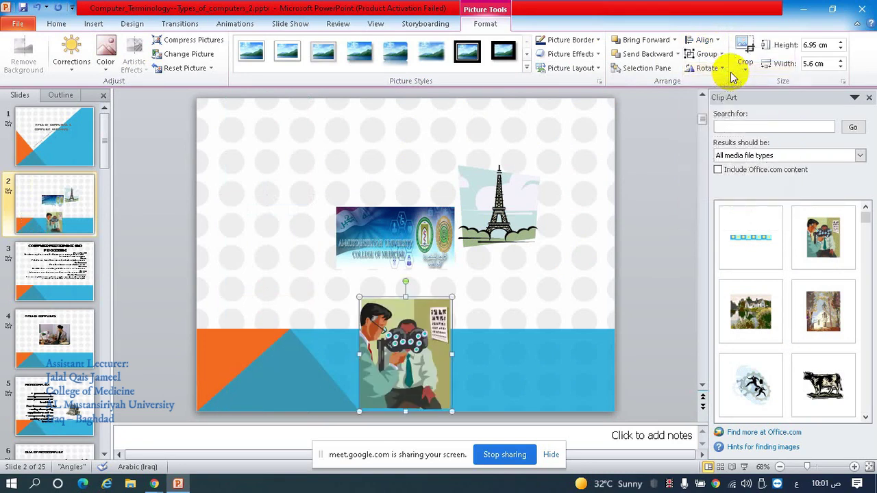
Step: Try Align Bottom and Align Right, then drag the doctor picture back to the upper left
left_click(705, 41)
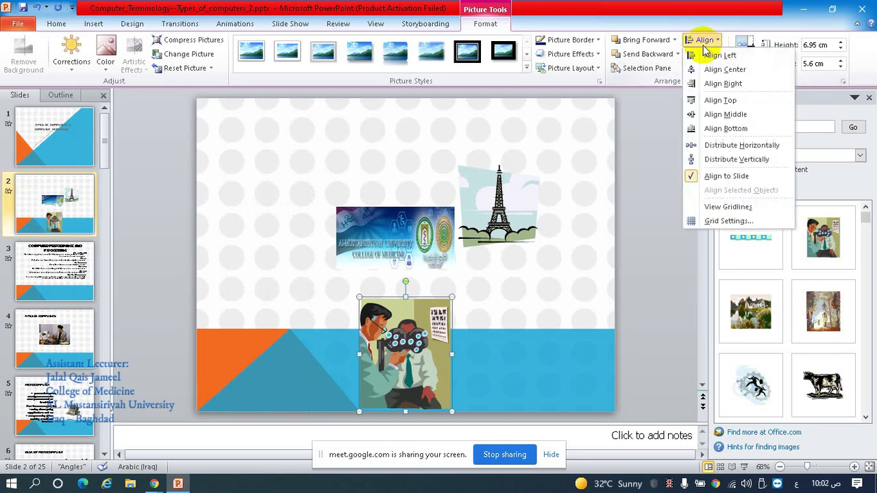
left_click(736, 128)
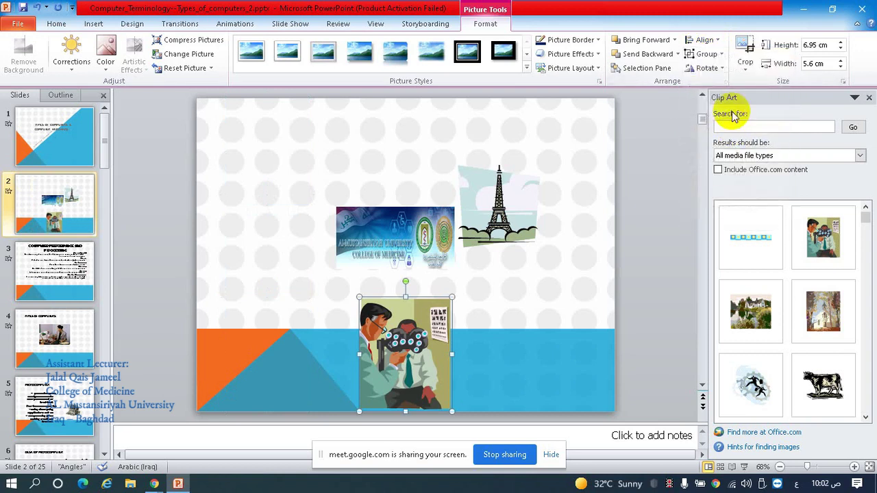
left_click(705, 40)
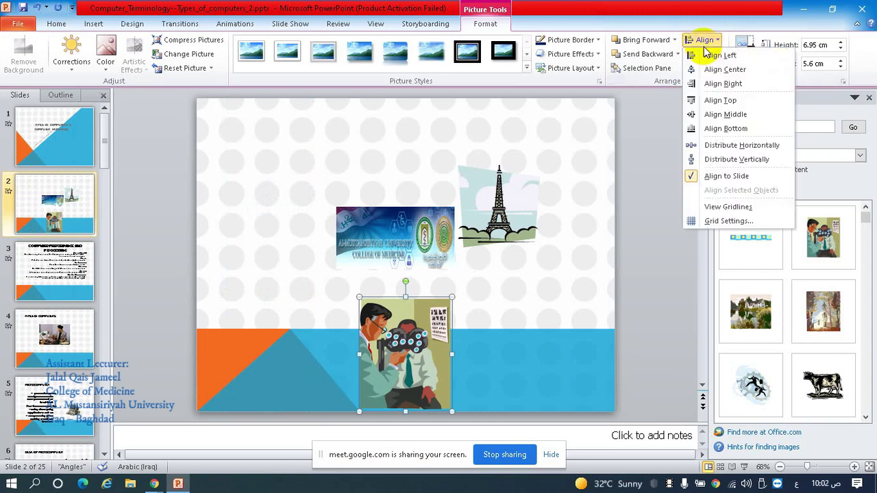
left_click(724, 85)
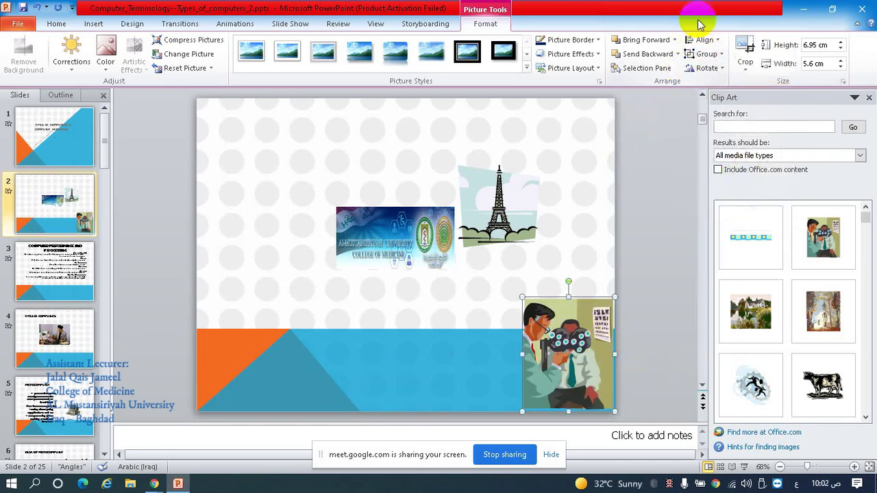
mouse_move(560, 351)
left_mouse_down()
mouse_move(311, 321)
mouse_move(288, 199)
left_mouse_up()
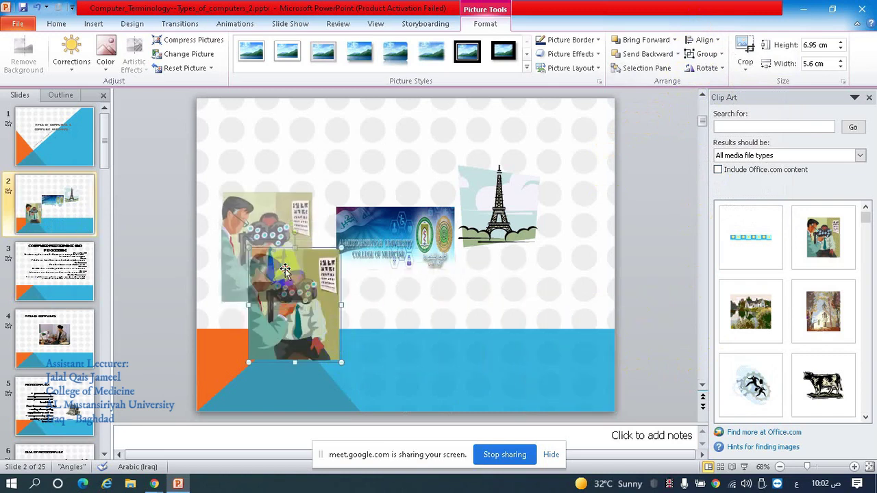
left_click(414, 305)
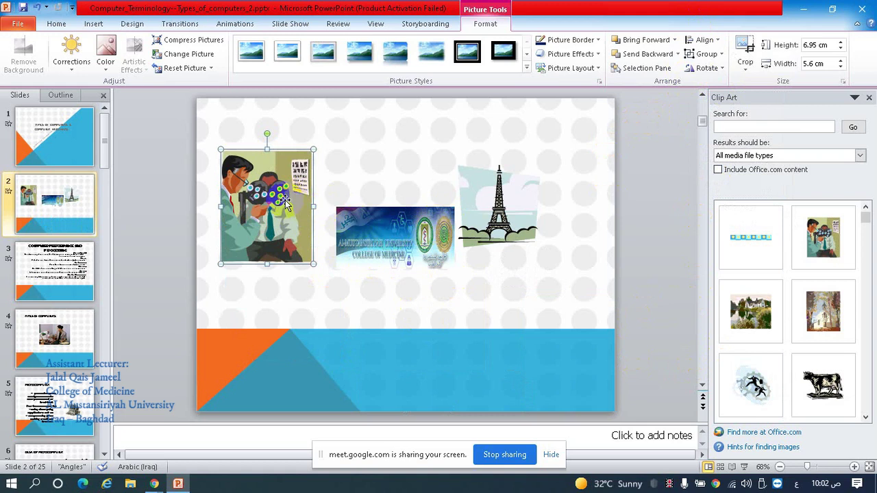
Step: Select the doctor, banner and Eiffel Tower pictures; try Align Left and Align Right, undoing each
left_click(429, 219, "ctrl")
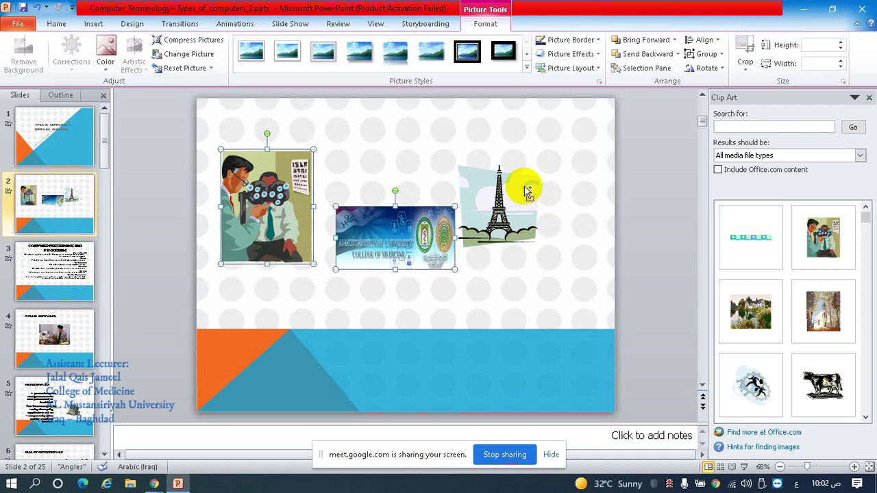
left_click(523, 187, "ctrl")
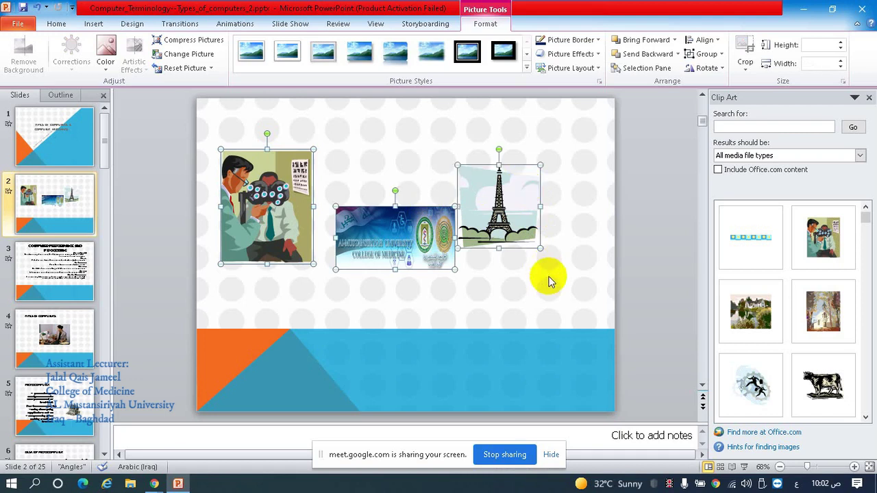
left_click(705, 40)
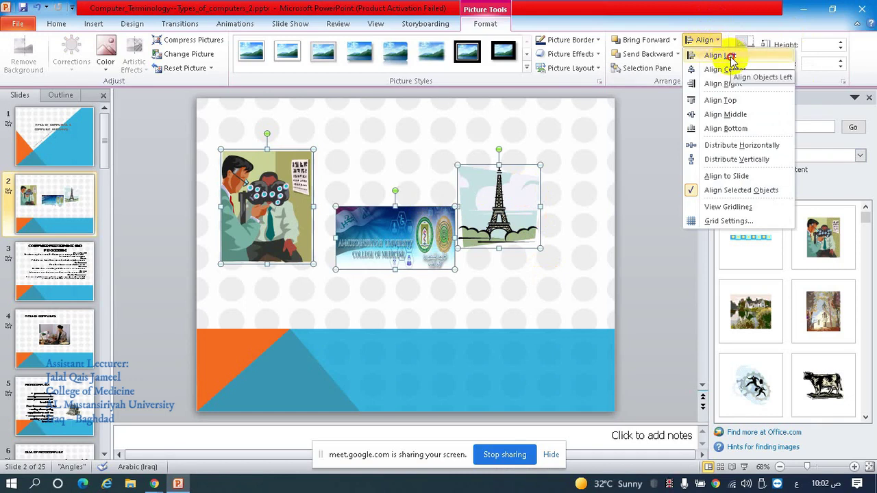
left_click(719, 55)
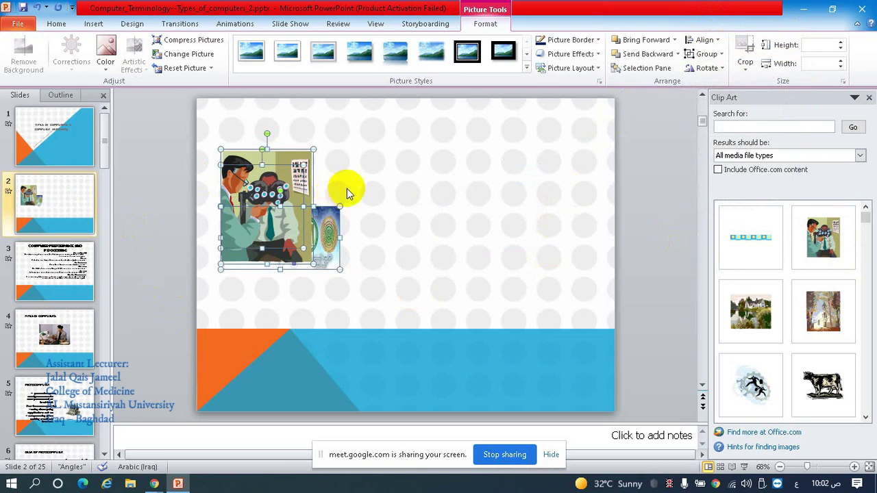
key("ctrl+z")
left_click(703, 39)
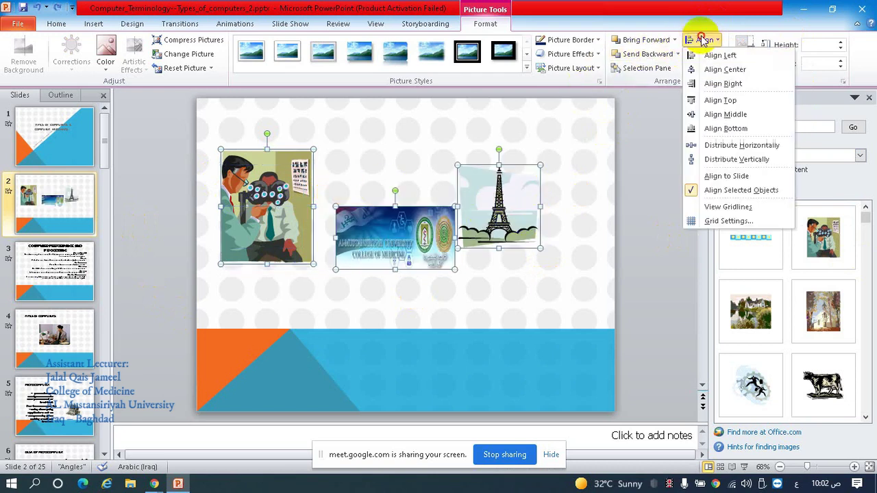
left_click(719, 83)
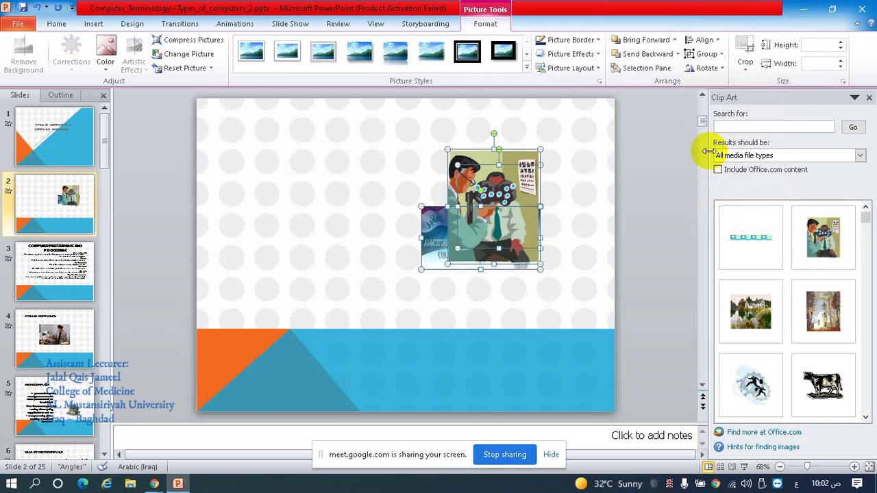
key("ctrl+z")
Step: Align the three pictures along their top edges, then select only the doctor picture
left_click(704, 40)
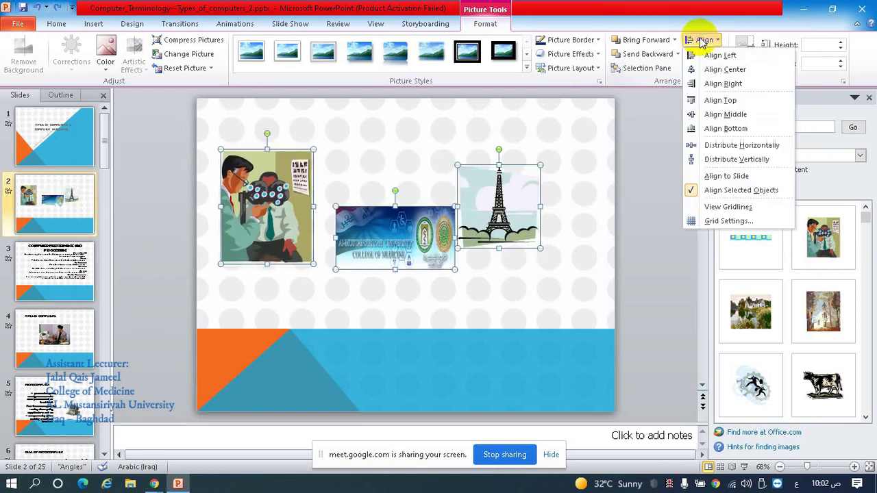
left_click(711, 102)
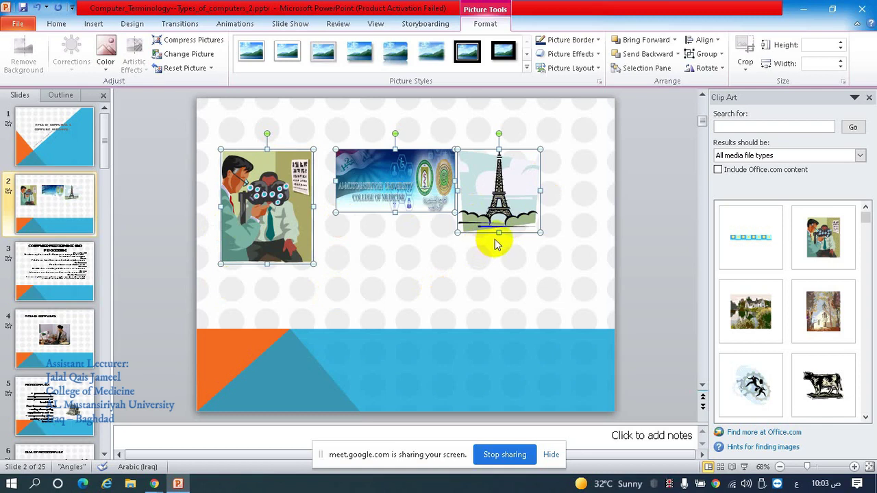
left_click(352, 281)
left_click(285, 217)
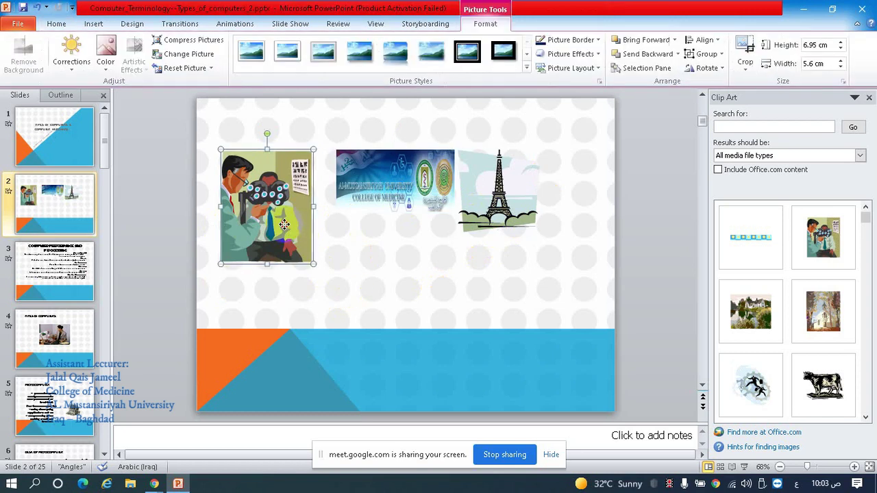
Step: Select the banner, Eiffel Tower and doctor pictures in turn, ending with the doctor alone
left_click(382, 196)
left_click(471, 200)
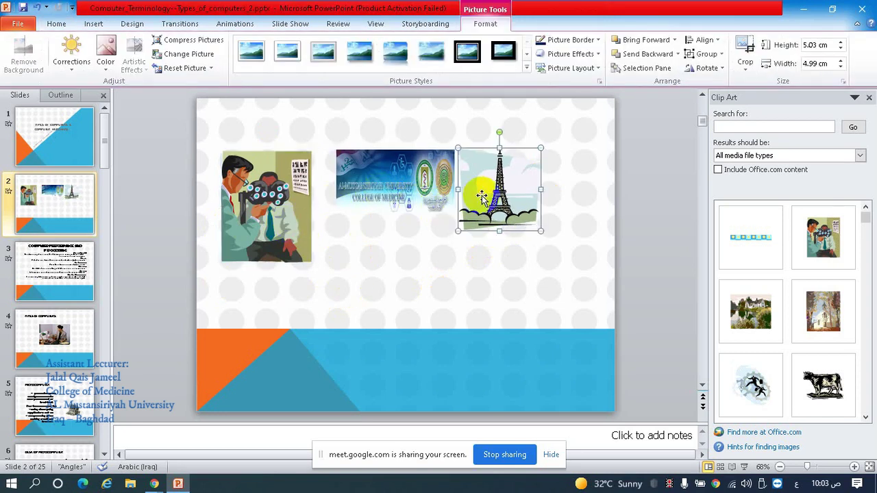
left_click(264, 209)
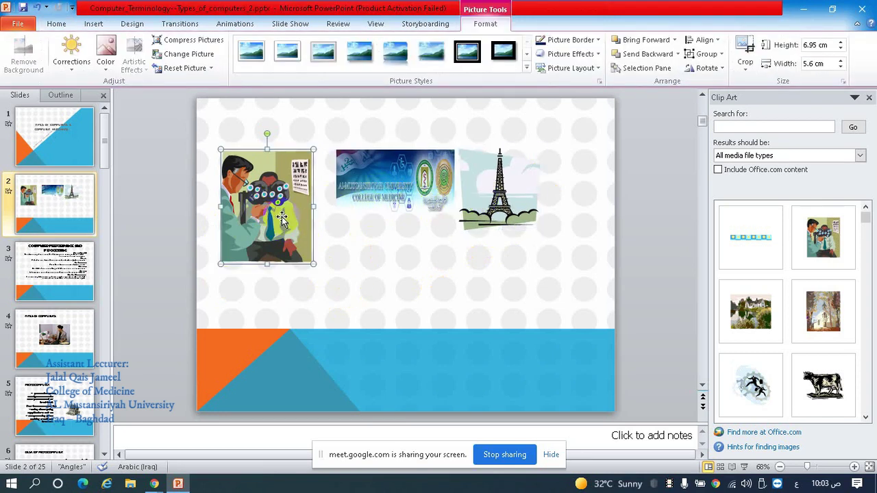
left_click(400, 198, "ctrl")
left_click(446, 249)
Step: Stagger the pictures: doctor upper left, banner lower middle, Eiffel Tower upper right; select all three
left_click_drag(296, 212, 343, 237)
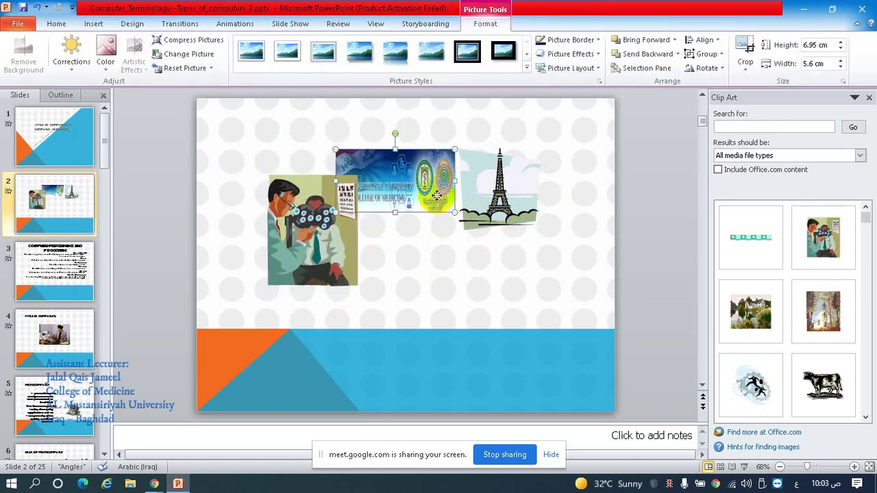
left_click_drag(446, 205, 431, 281)
left_click_drag(464, 228, 443, 270)
left_click_drag(332, 246, 301, 205)
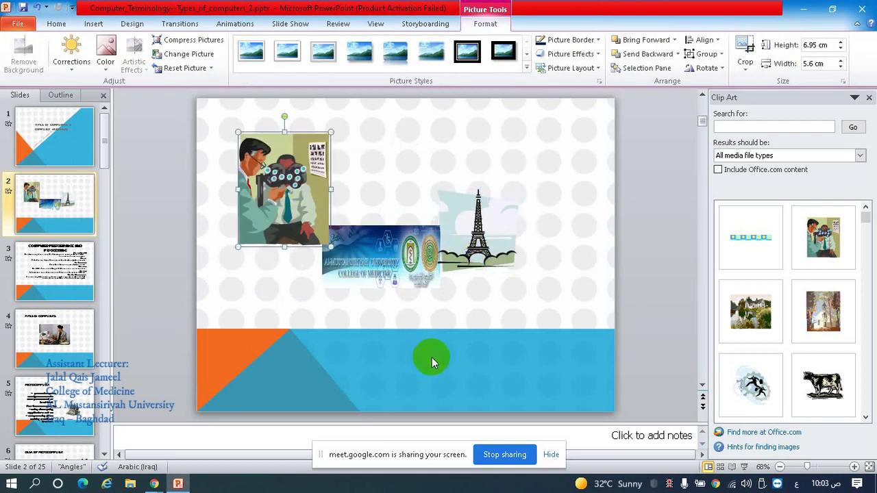
left_click_drag(407, 283, 414, 198)
mouse_move(476, 246)
left_mouse_down()
mouse_move(517, 230)
mouse_move(531, 205)
left_mouse_up()
left_click_drag(412, 167, 468, 252)
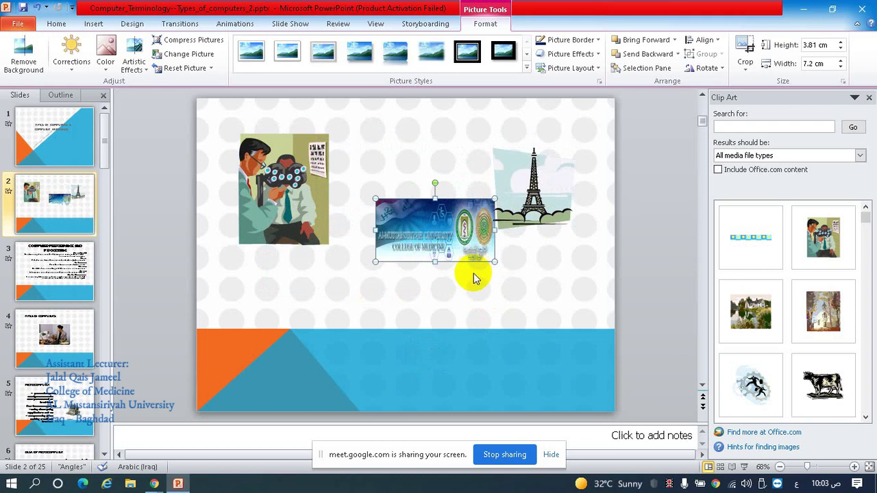
left_click(287, 212, "shift")
left_click(529, 179, "shift")
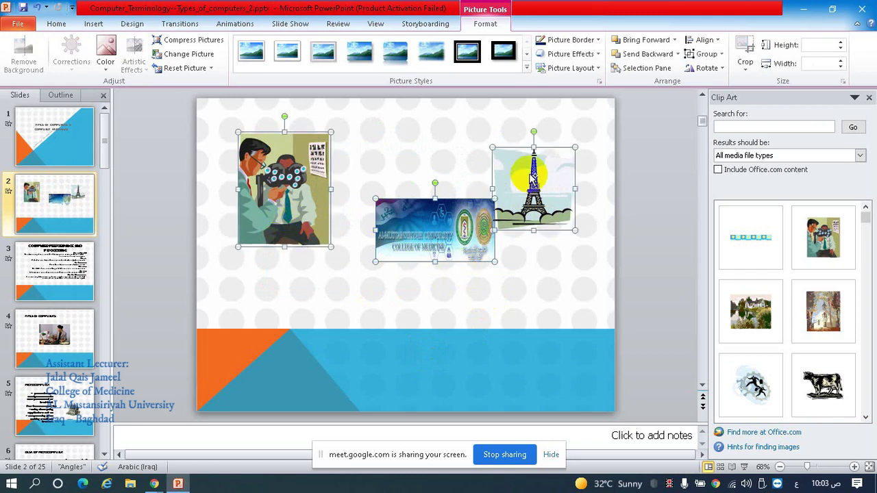
Step: Group the three pictures, then resize and reposition the grouped picture
left_click(699, 57)
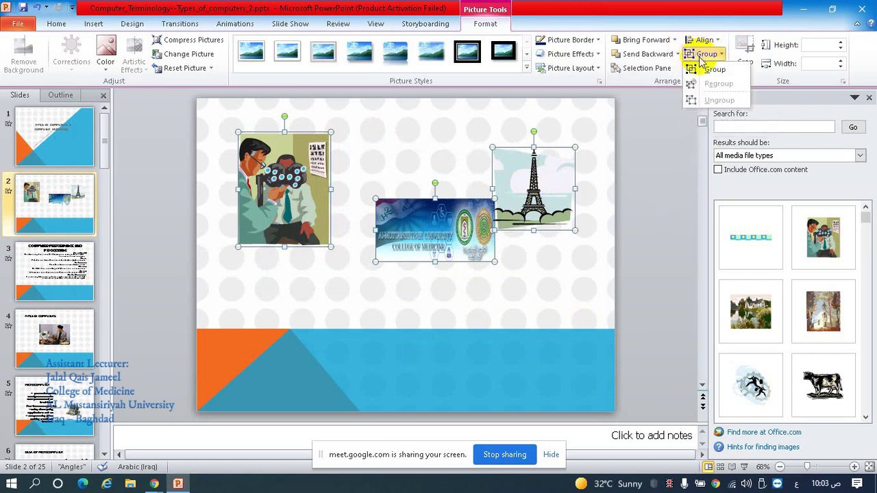
left_click(712, 70)
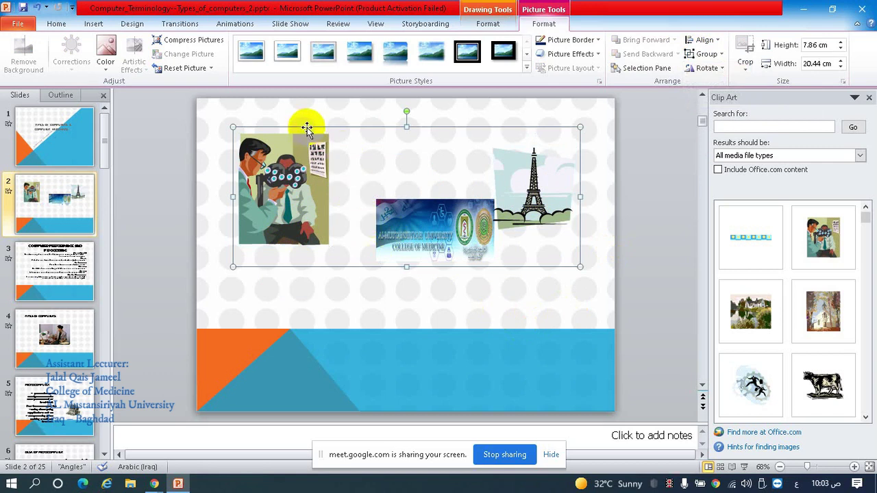
left_click_drag(580, 129, 550, 166)
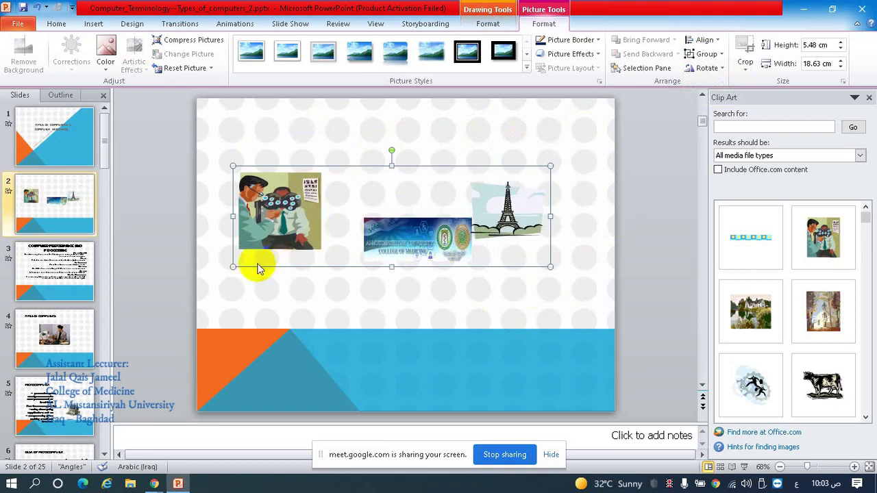
left_click_drag(232, 265, 233, 298)
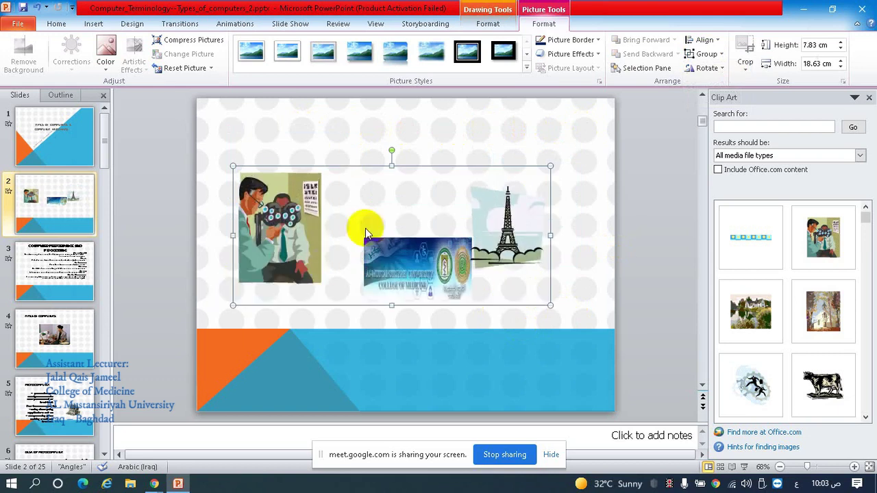
left_click(381, 198)
left_click(391, 236)
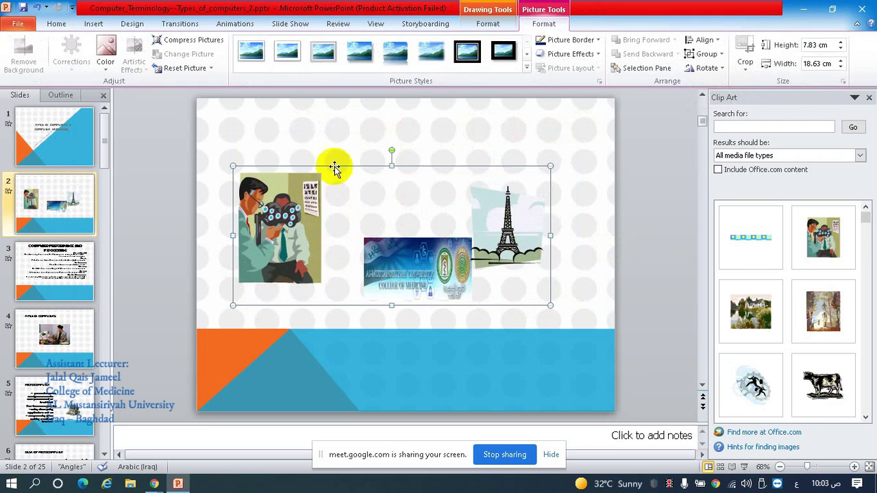
left_click_drag(333, 167, 374, 133)
left_click_drag(464, 124, 443, 139)
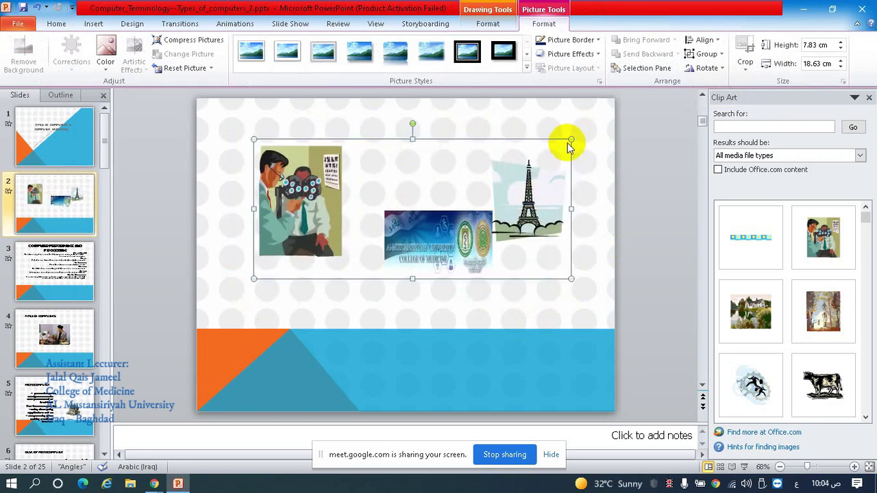
left_click_drag(572, 140, 550, 155)
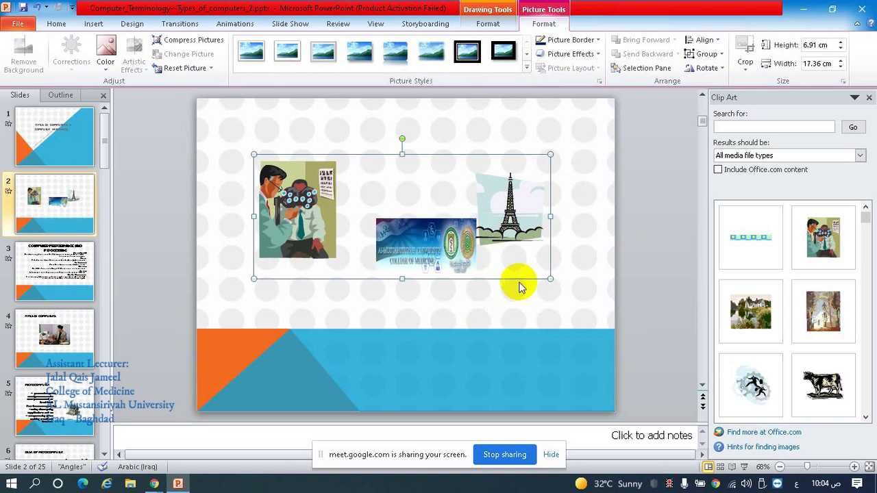
Step: Ungroup the pictures; move the banner up, the Eiffel Tower right and the doctor slightly higher
left_click(704, 55)
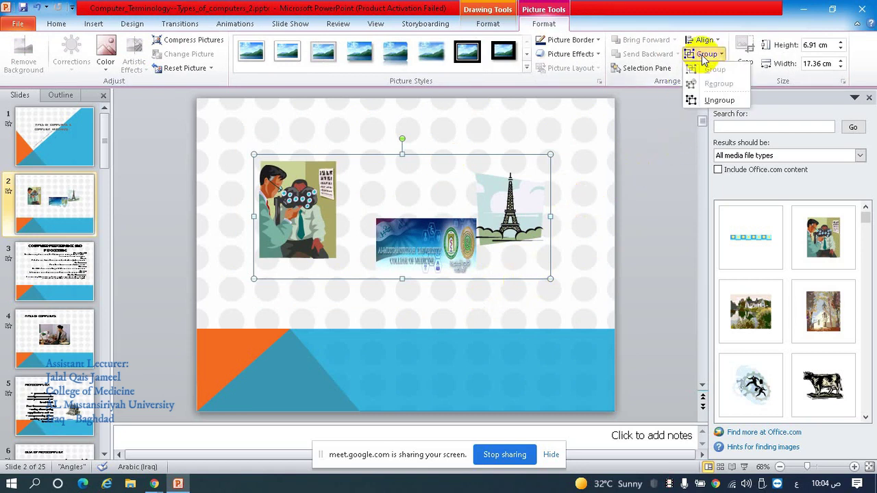
left_click(712, 100)
left_click(459, 310)
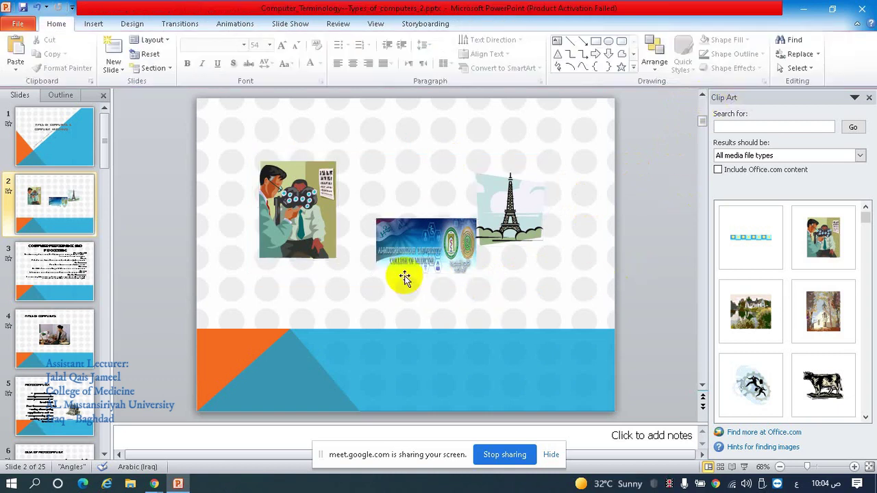
left_click_drag(402, 271, 395, 216)
left_click_drag(497, 200, 530, 199)
left_click_drag(329, 206, 328, 185)
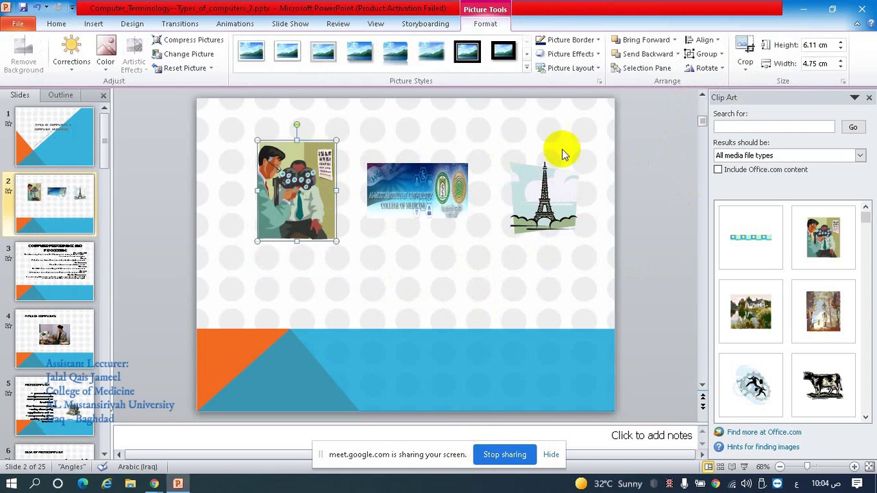
Step: Enlarge the doctor clip art toward the lower right to 10.73 × 8.35 cm
left_click(715, 43)
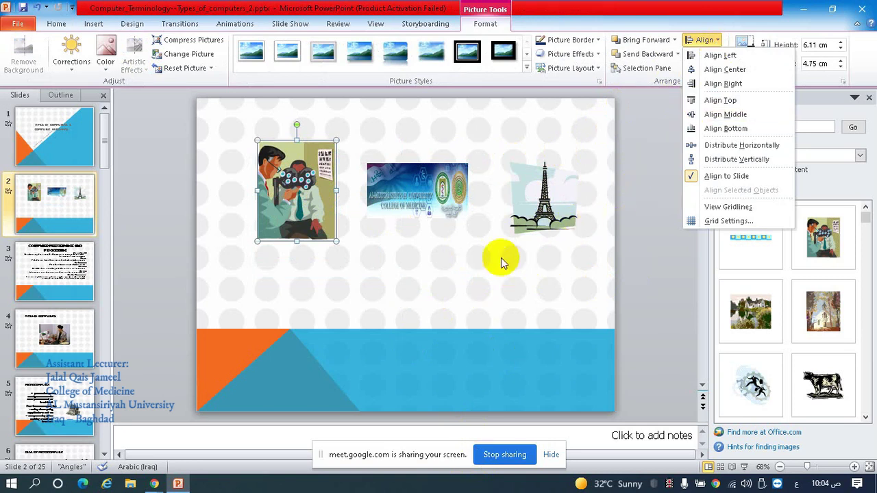
left_click(479, 253)
mouse_move(299, 214)
left_mouse_down()
mouse_move(353, 241)
mouse_move(417, 334)
mouse_move(416, 321)
left_mouse_up()
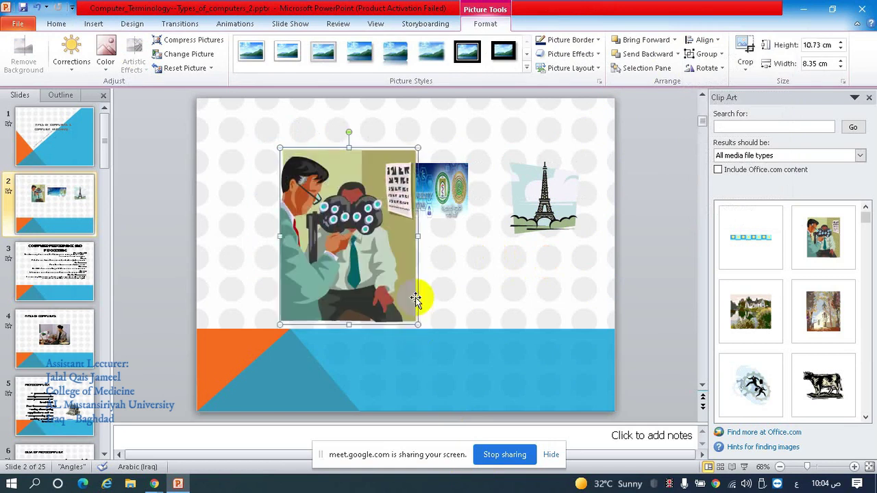
Step: Enlarge the university banner and Eiffel Tower pictures and place the tower over the banner
left_click(434, 198)
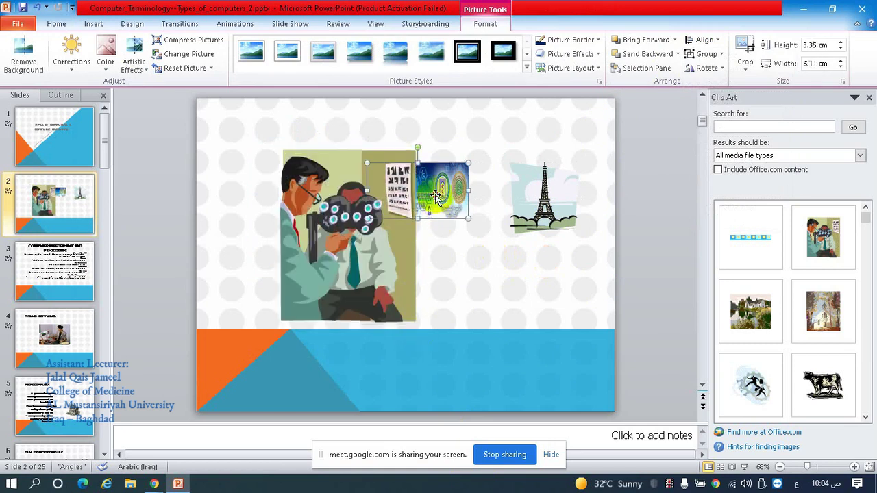
left_click_drag(484, 243, 521, 268)
left_click(570, 209)
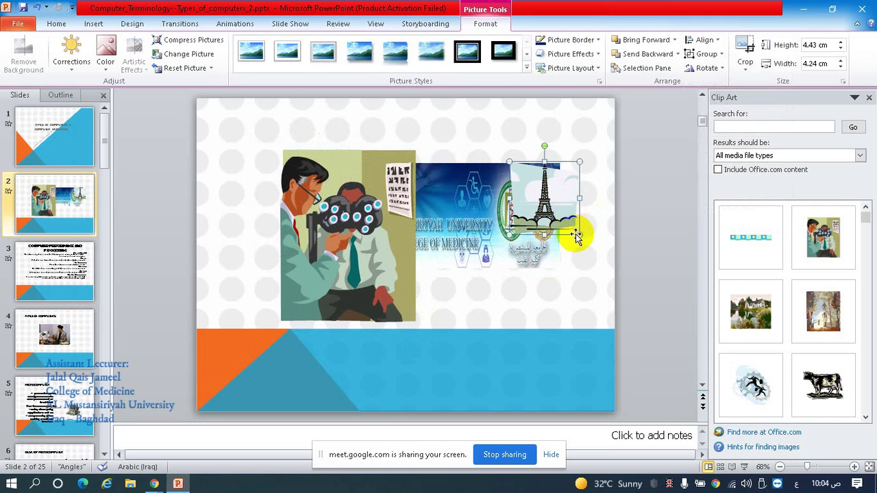
left_click_drag(579, 235, 620, 291)
left_click_drag(579, 253, 534, 281)
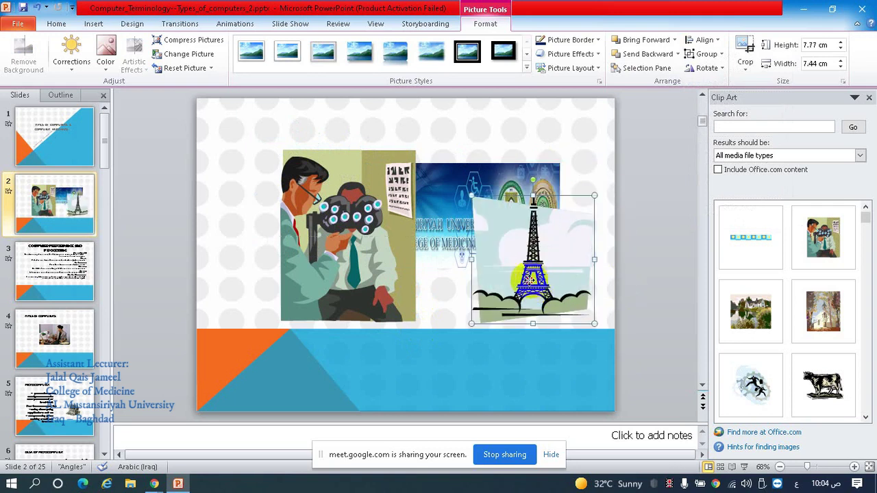
left_click_drag(534, 281, 474, 292)
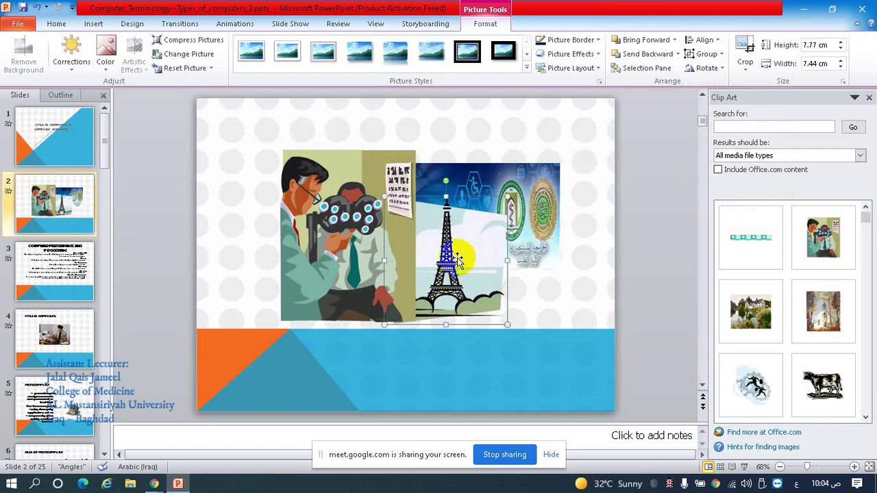
left_click_drag(462, 239, 444, 240)
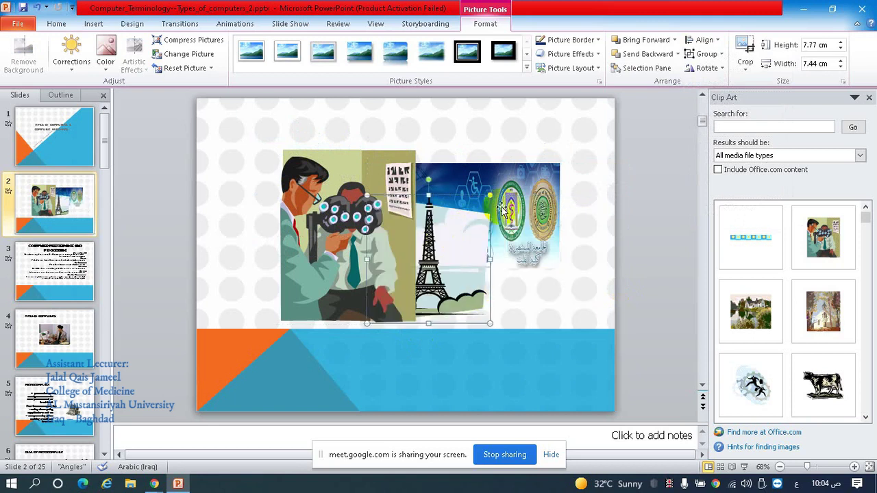
left_click_drag(508, 248, 508, 238)
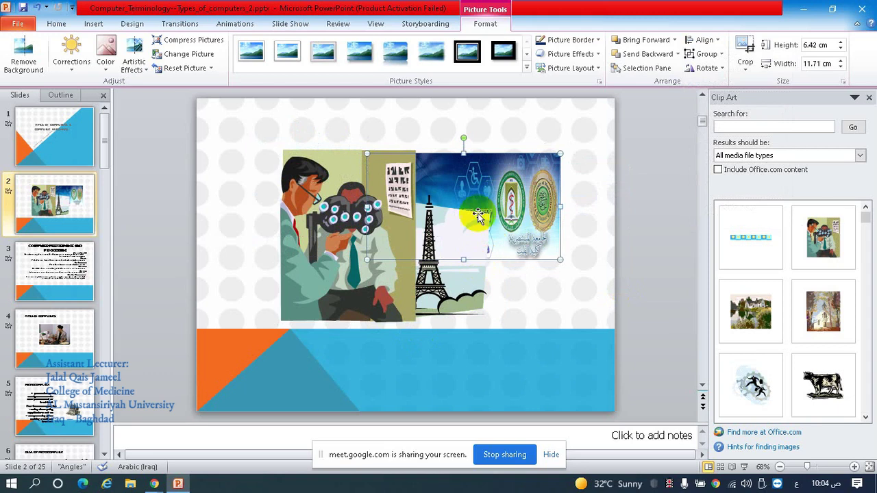
Step: Move the doctor clip art to the right, over the Eiffel Tower
left_click(394, 231)
left_click_drag(394, 231, 405, 231)
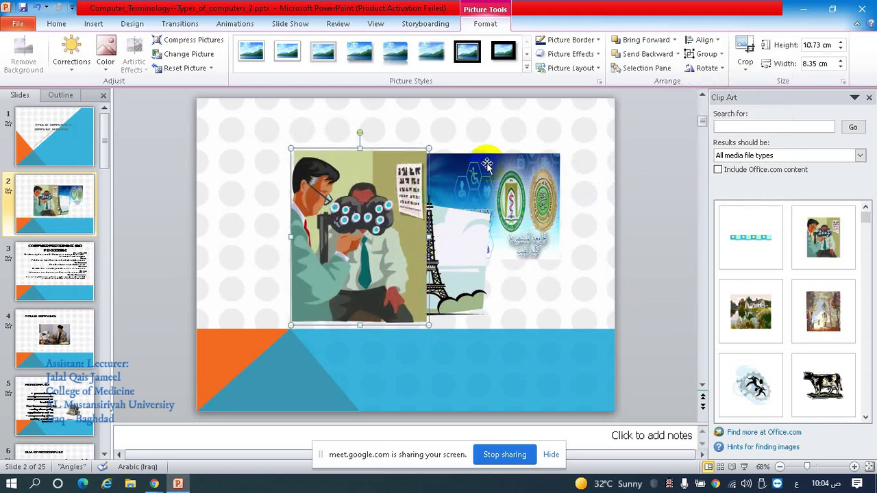
left_click(504, 200)
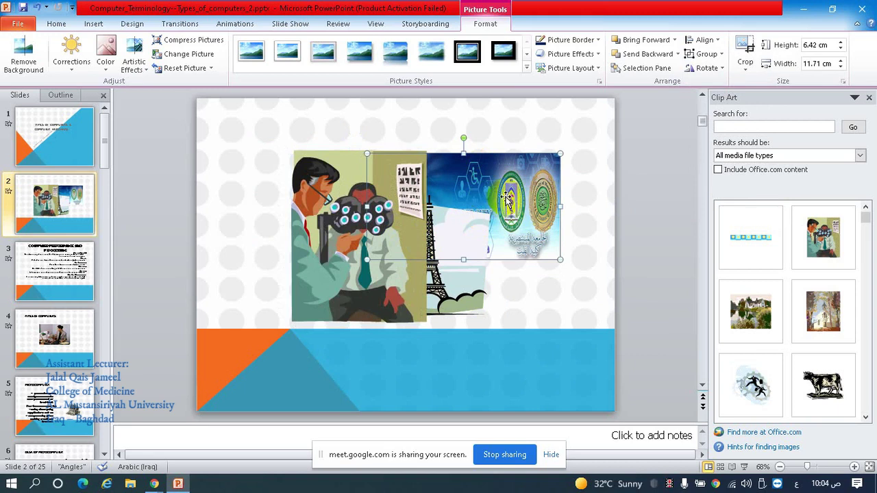
left_click(450, 322)
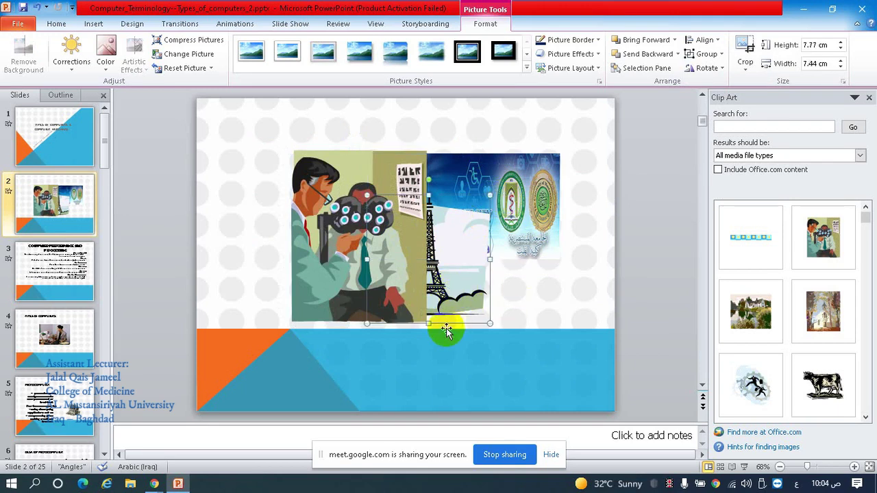
left_click(324, 203)
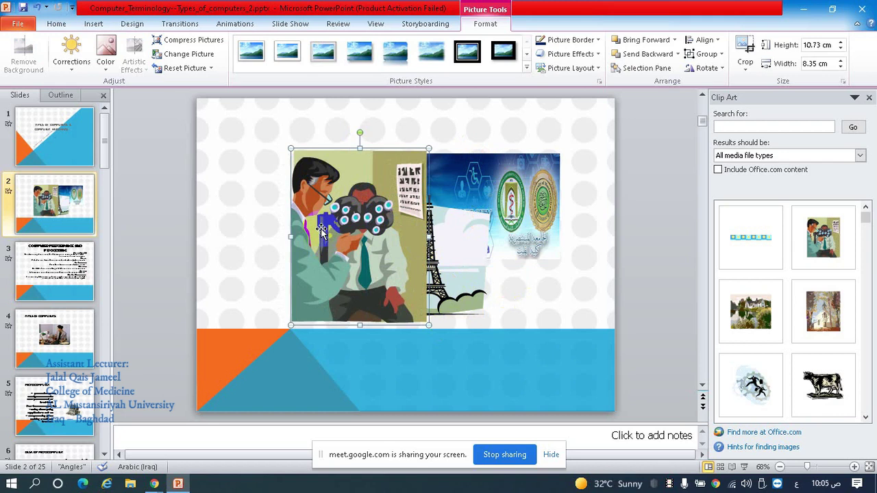
mouse_move(333, 218)
left_mouse_down()
mouse_move(425, 223)
mouse_move(384, 210)
left_mouse_up()
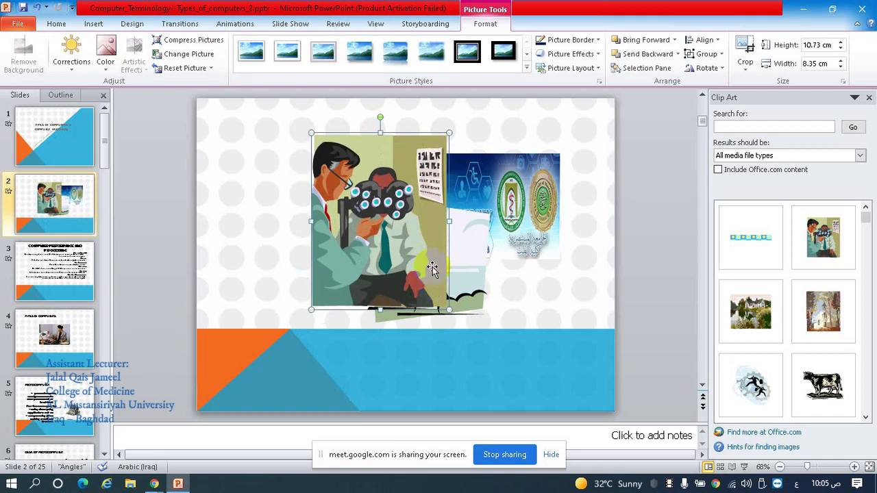
Step: Send the doctor picture backward behind the Eiffel Tower
left_click(674, 41)
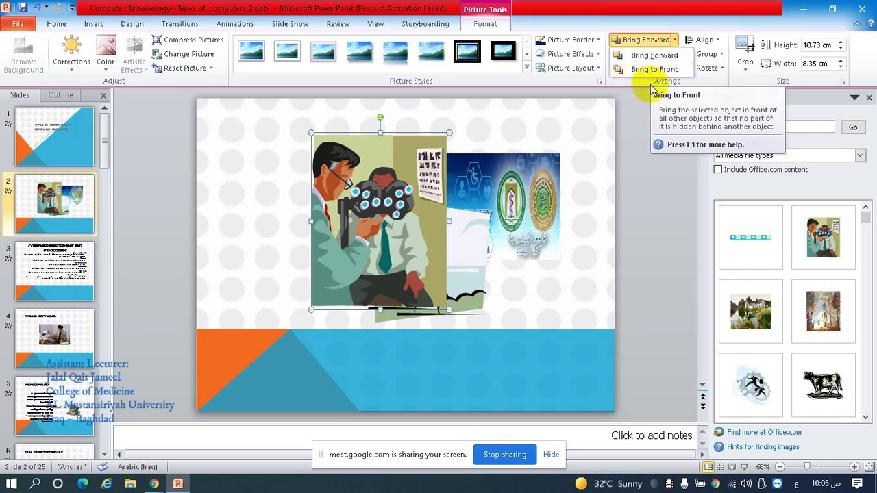
left_click(653, 71)
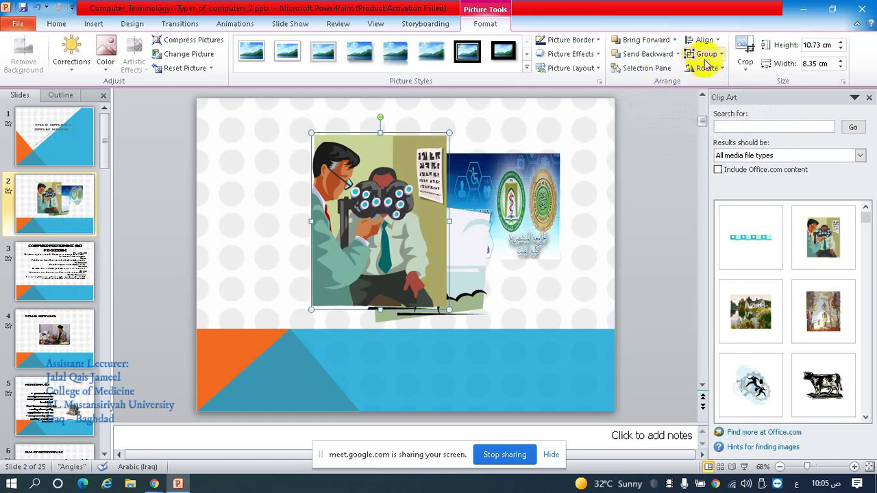
left_click(664, 53)
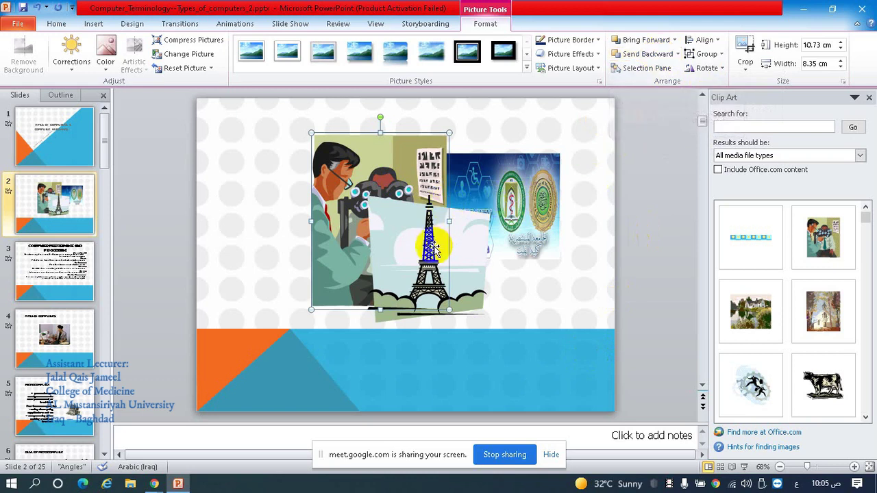
Step: Enlarge the Eiffel Tower picture up and to the left
left_click(464, 241)
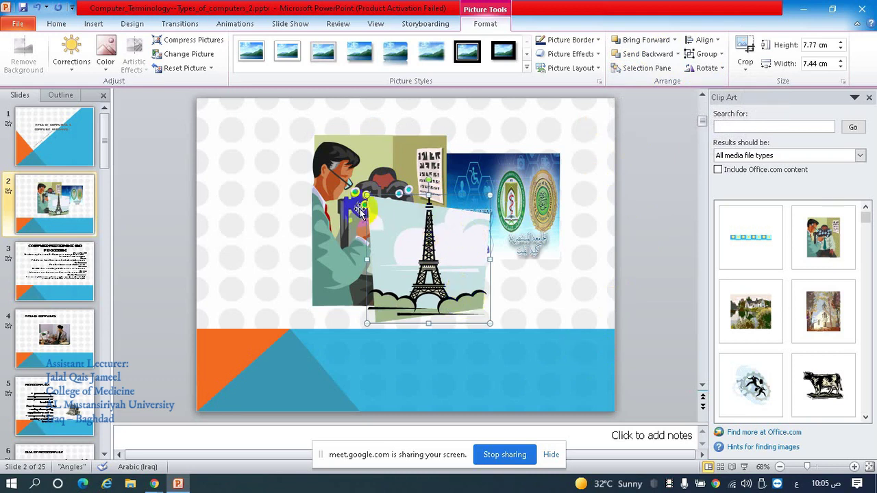
left_click_drag(369, 199, 352, 179)
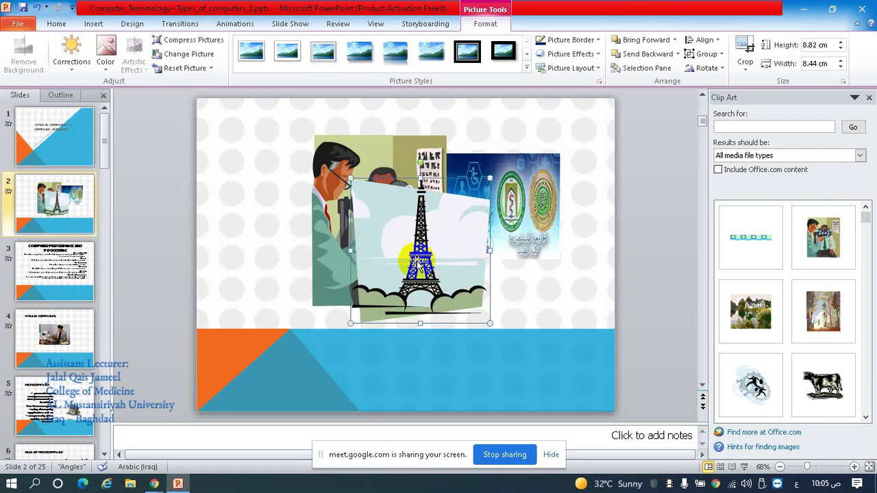
left_click(397, 161)
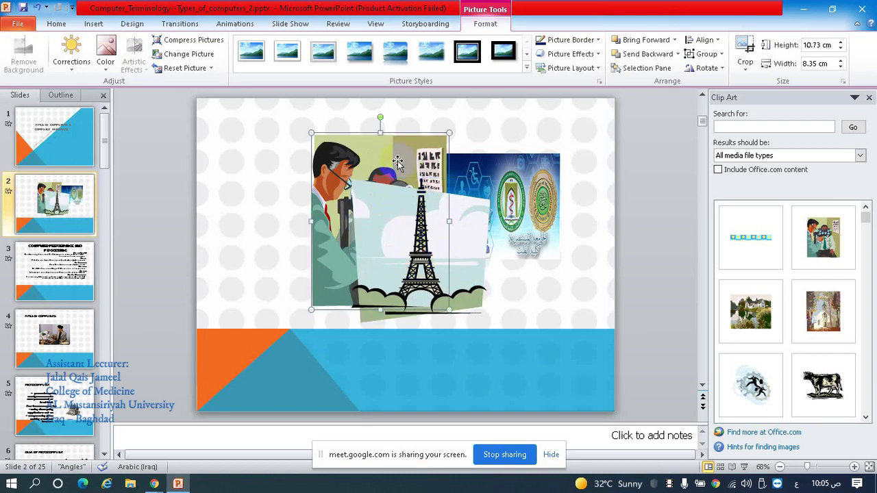
left_click(418, 240)
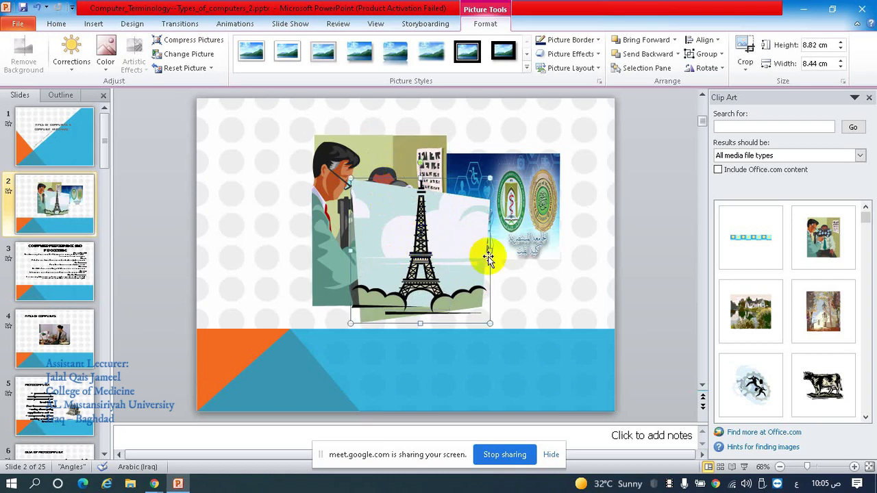
Step: Bring the university banner to the front of all the pictures
left_click(528, 170)
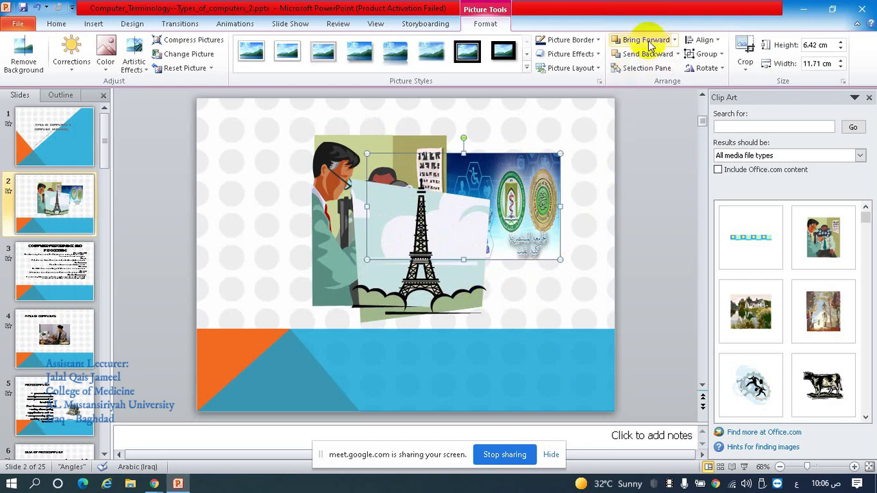
left_click(676, 42)
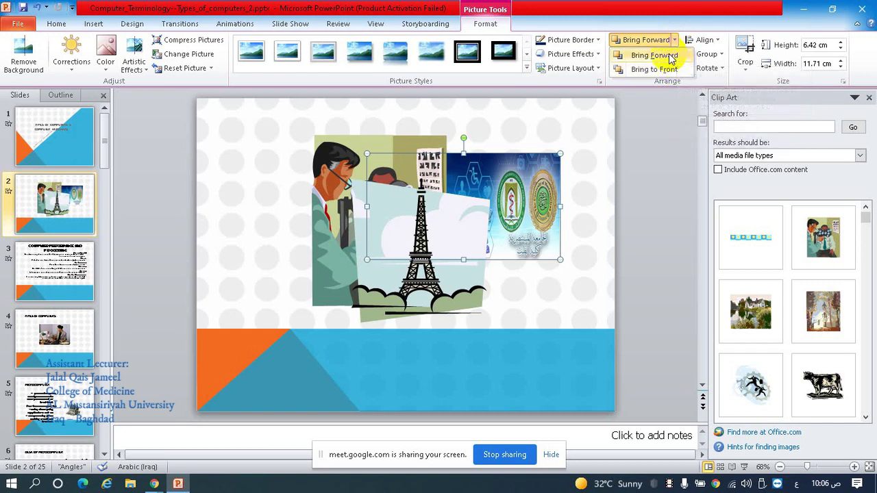
left_click(670, 55)
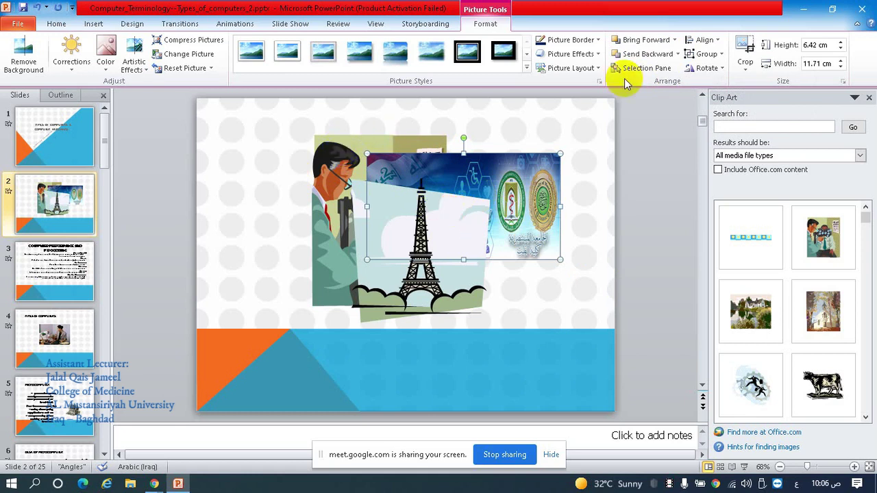
left_click(674, 41)
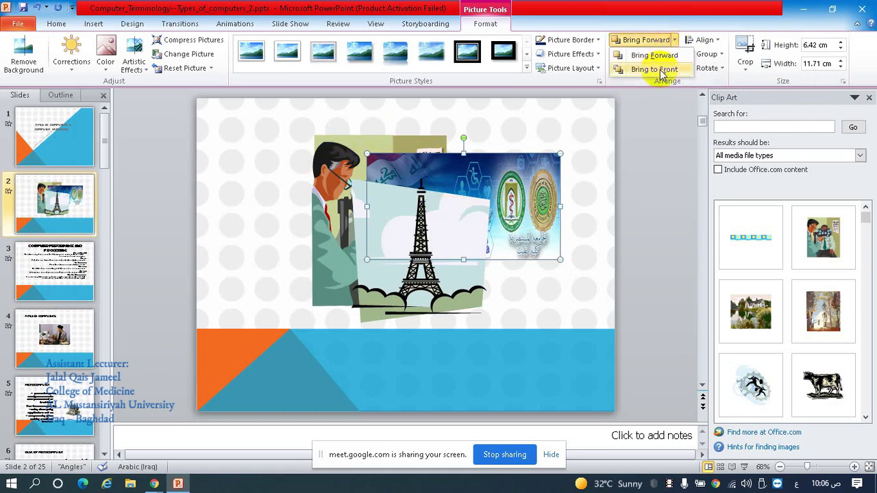
left_click(654, 55)
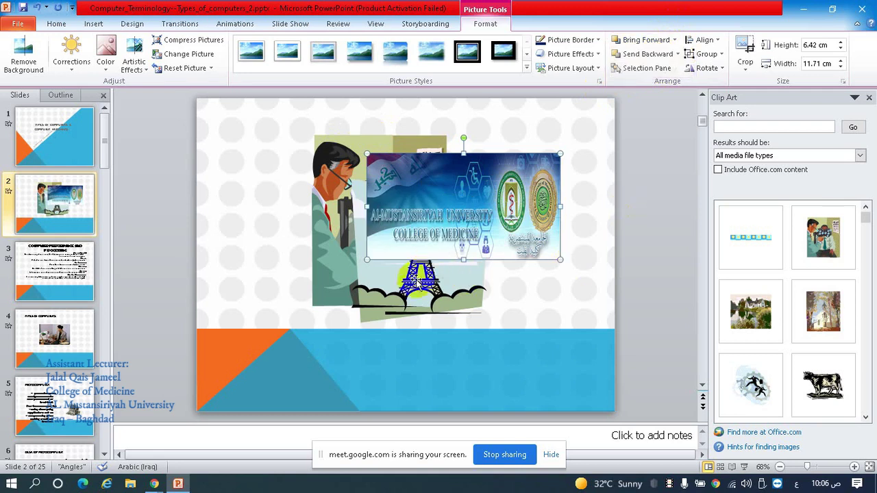
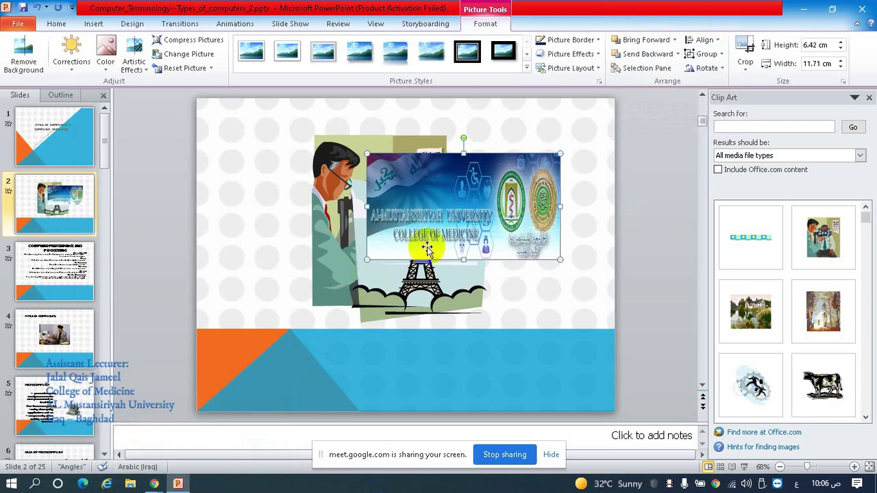
Step: Rearrange the pictures so the university banner overlaps the doctor picture and the Eiffel Tower sits beneath it
mouse_move(467, 192)
left_mouse_down()
mouse_move(479, 190)
mouse_move(493, 244)
left_mouse_up()
mouse_move(384, 178)
left_mouse_down()
mouse_move(399, 221)
mouse_move(336, 210)
left_mouse_up()
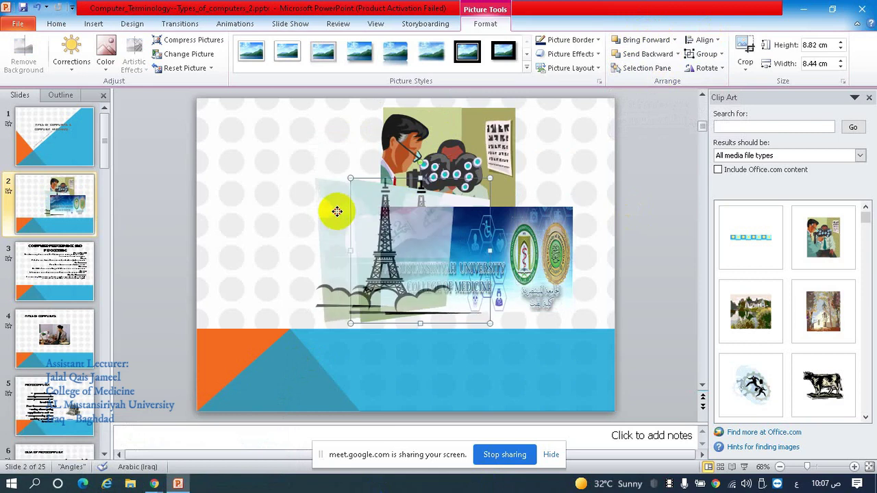
left_click_drag(477, 168, 480, 165)
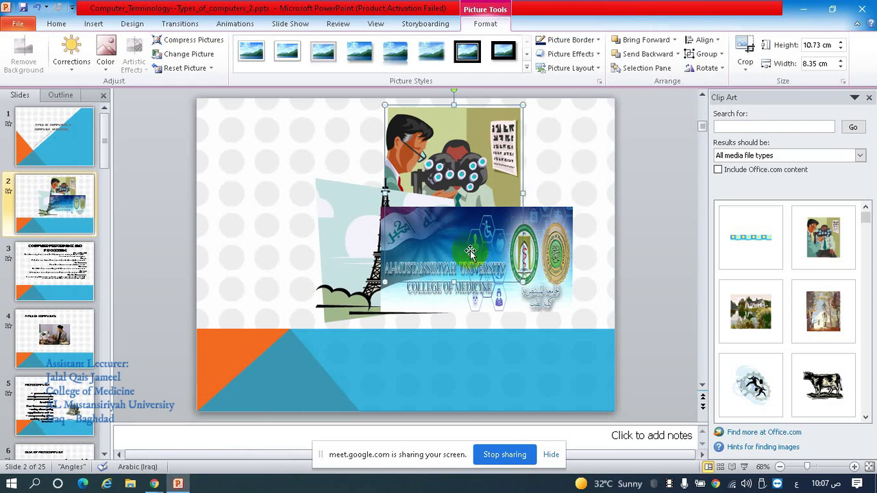
left_click_drag(348, 226, 263, 183)
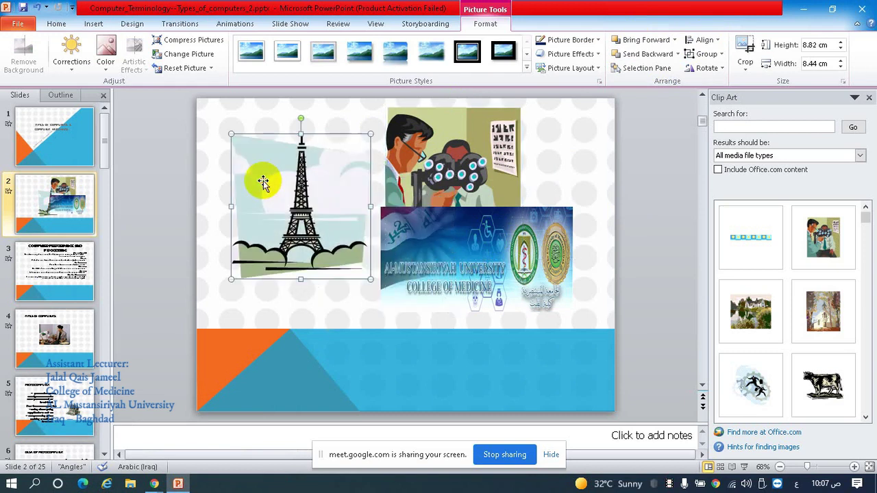
left_click_drag(438, 236, 516, 256)
left_click_drag(482, 180, 442, 212)
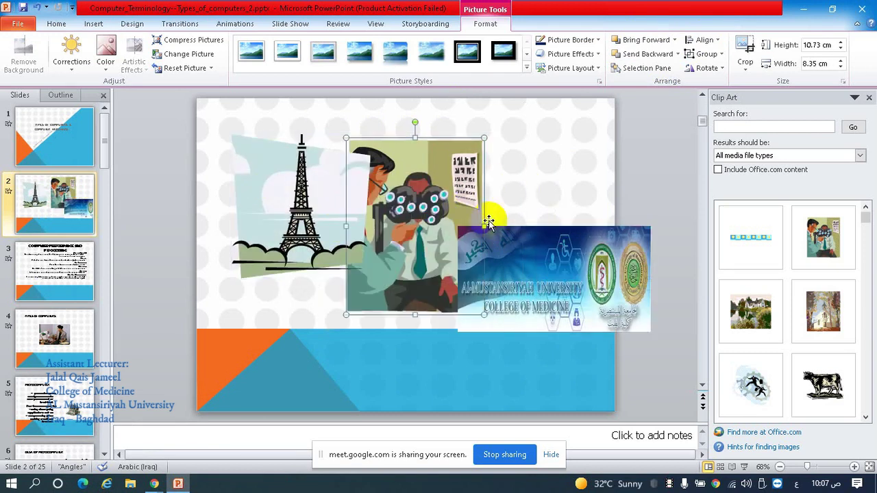
left_click_drag(542, 295, 541, 208)
mouse_move(562, 177)
left_mouse_down()
mouse_move(531, 237)
mouse_move(461, 269)
left_mouse_up()
mouse_move(347, 229)
left_mouse_down()
mouse_move(524, 281)
mouse_move(526, 290)
left_mouse_up()
left_click_drag(524, 332, 489, 331)
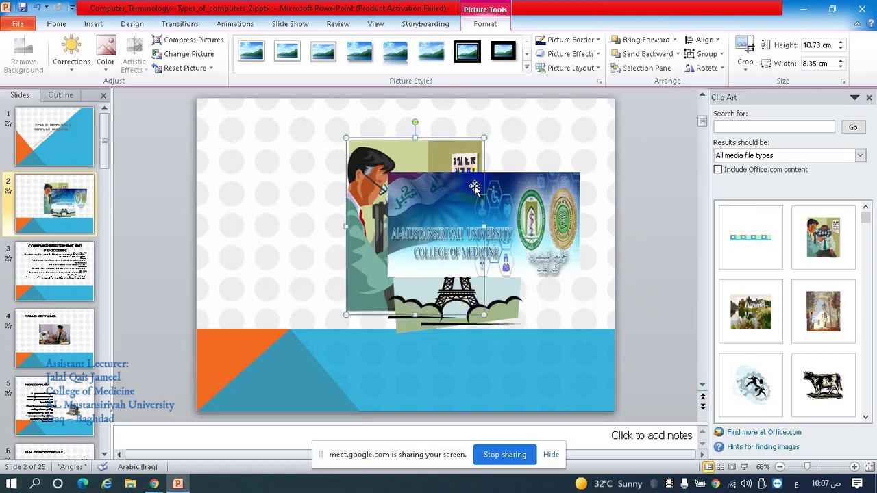
Step: Select the banner and Eiffel Tower in turn, ending with the eye-doctor picture selected
left_click(521, 200)
left_click(488, 299)
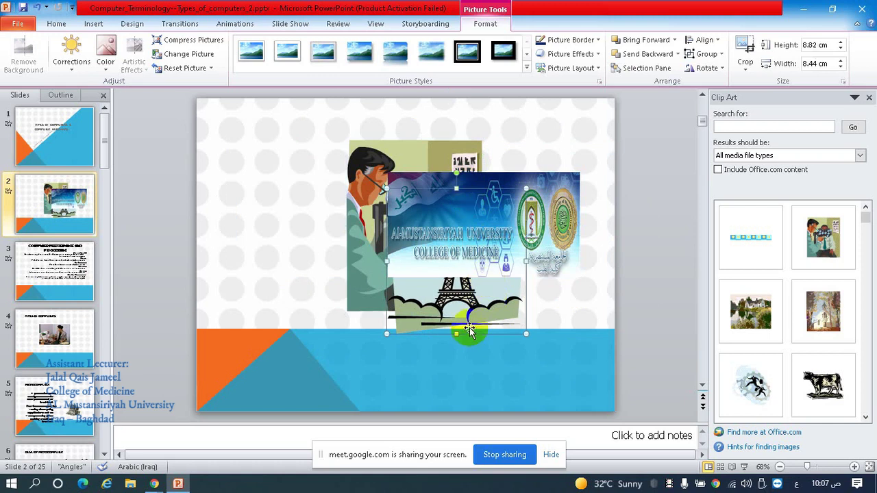
left_click(547, 198)
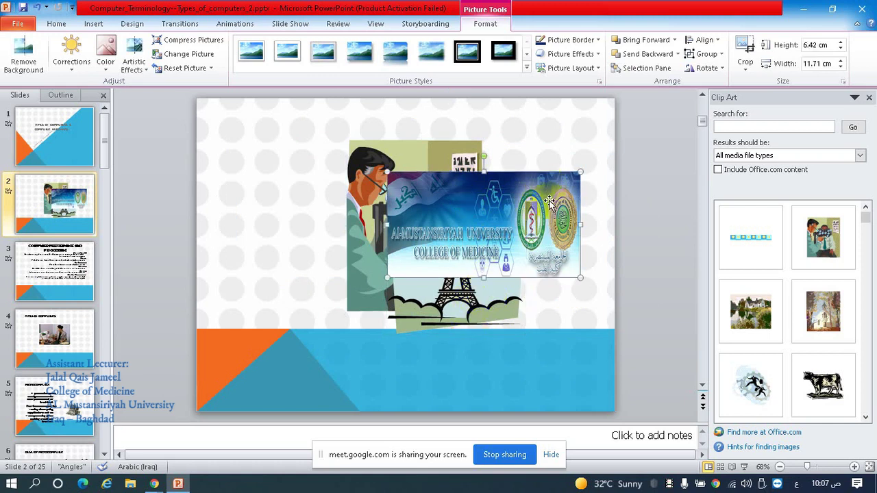
left_click(460, 295)
left_click(428, 159)
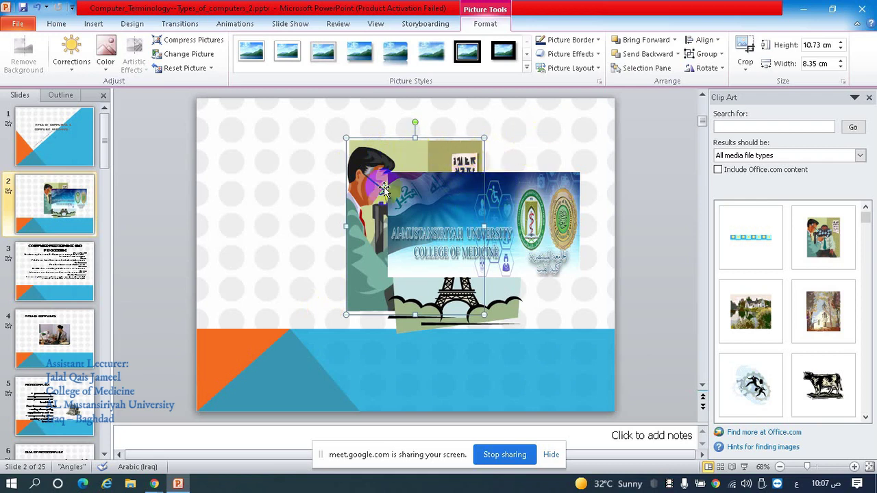
Step: Widen the eye-doctor picture to 11.73 cm, and undo a trial Bring to Front
left_click_drag(346, 227, 290, 227)
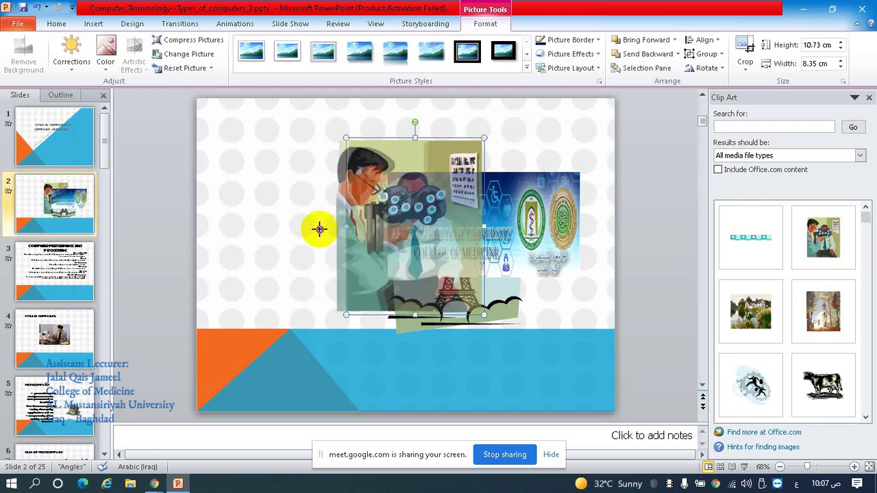
left_click(469, 315)
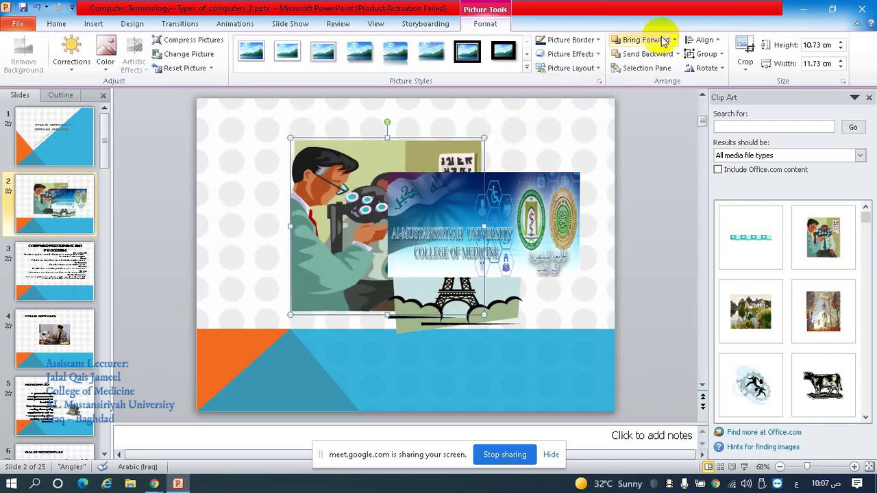
left_click(677, 40)
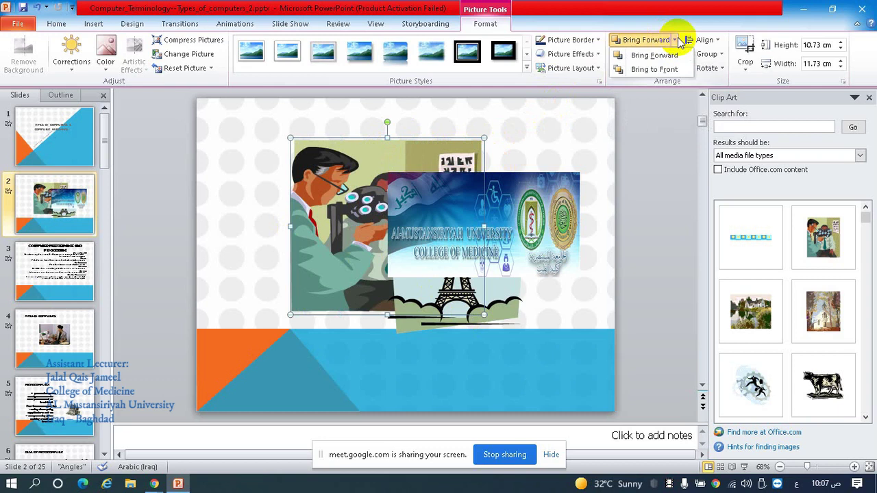
left_click(656, 69)
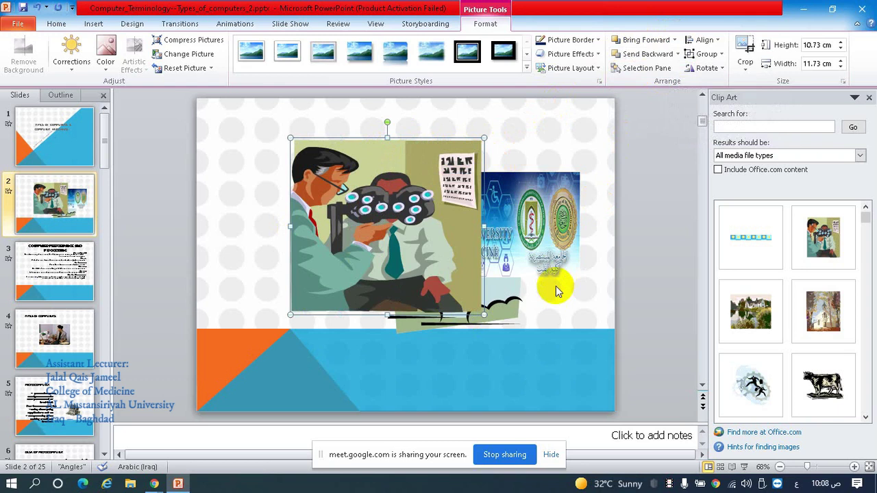
key("ctrl+z")
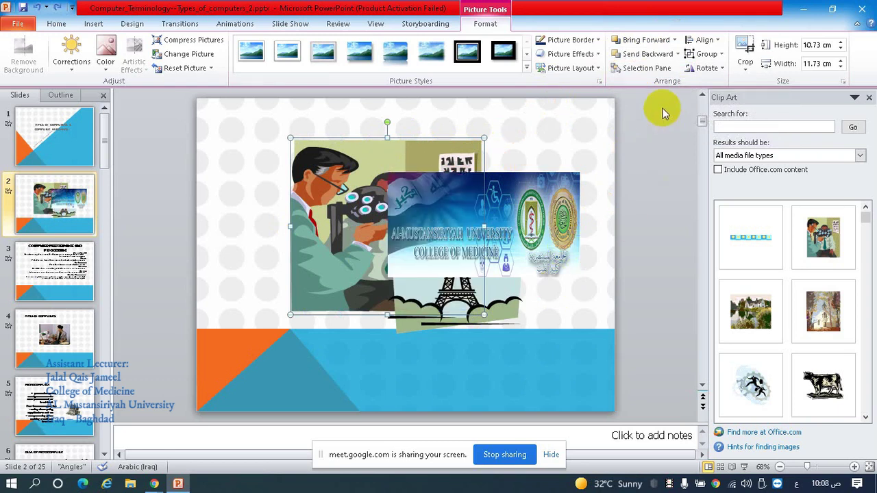
Step: Bring the doctor picture forward two layers and move it to the slide's top-left
left_click(675, 40)
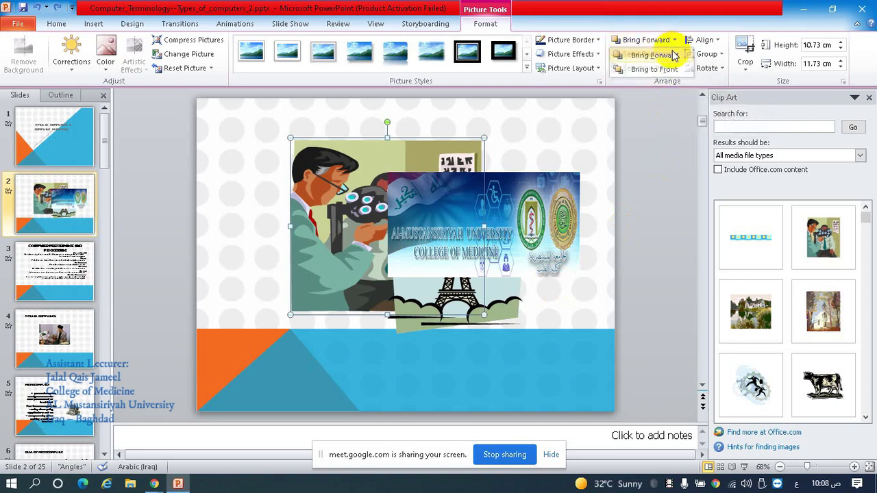
left_click(668, 54)
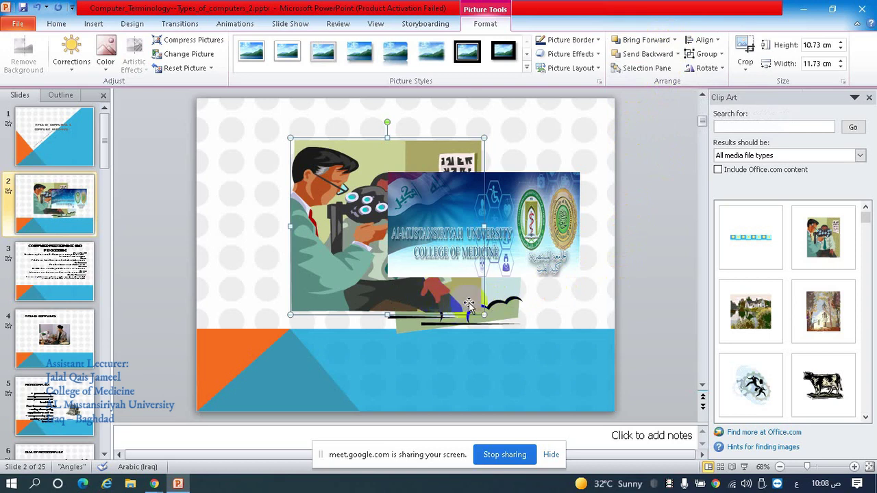
left_click(674, 39)
left_click(654, 55)
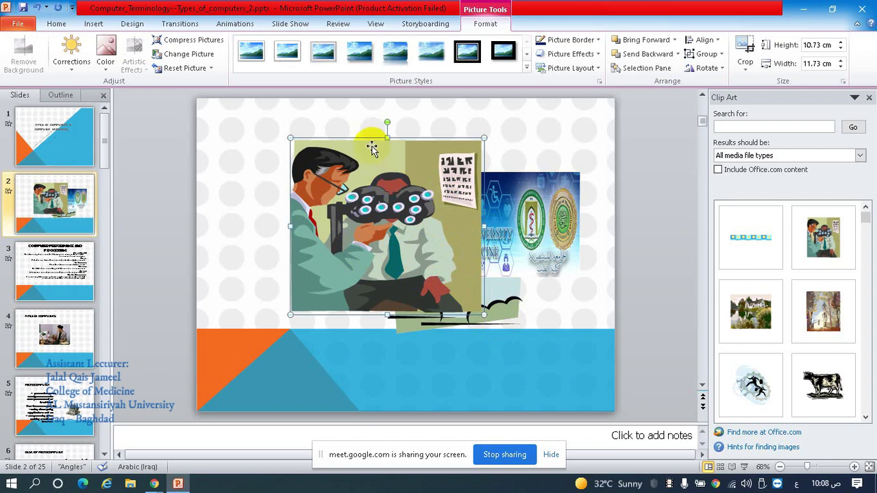
left_click_drag(363, 141, 260, 118)
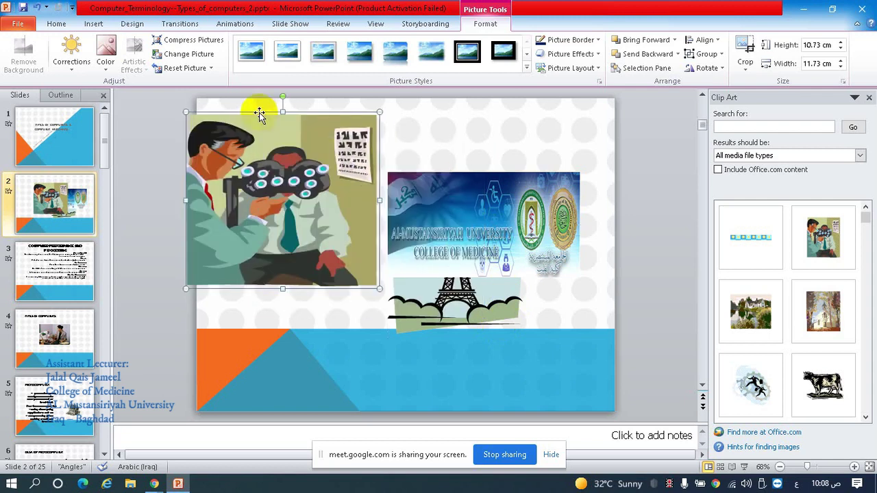
Step: Move the university banner to the top of the slide and shift the Eiffel Tower slightly left
left_click(423, 169)
left_click_drag(452, 181, 461, 158)
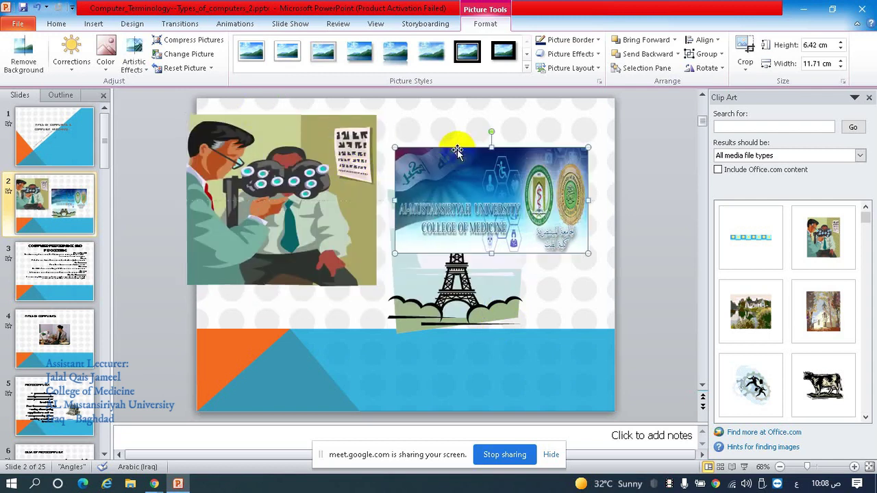
left_click(485, 292)
left_click(460, 173)
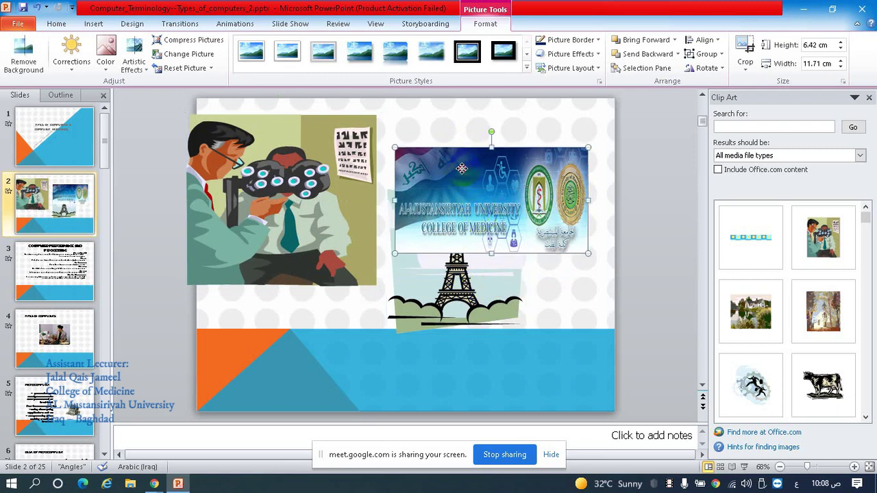
left_click_drag(448, 152, 441, 116)
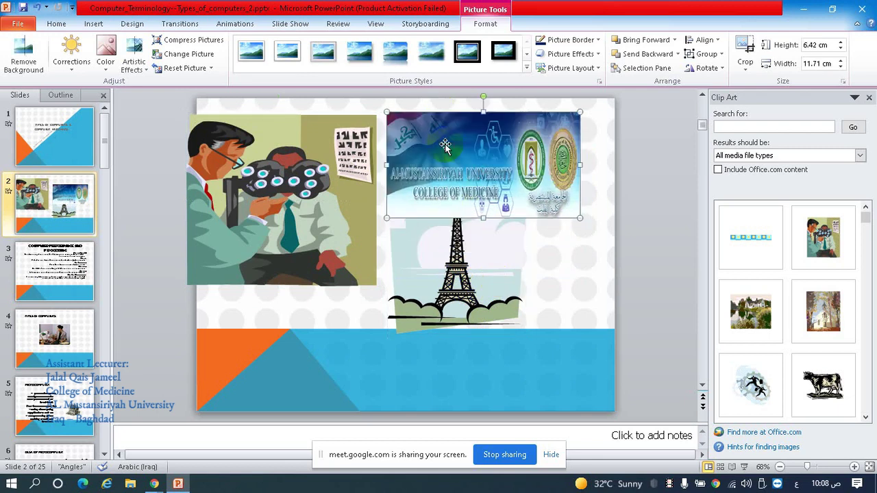
left_click(463, 269)
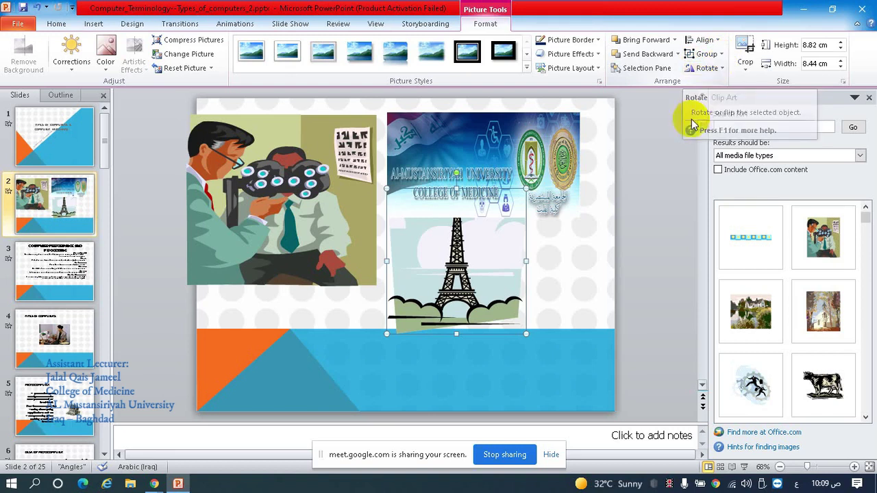
left_click_drag(487, 226, 450, 231)
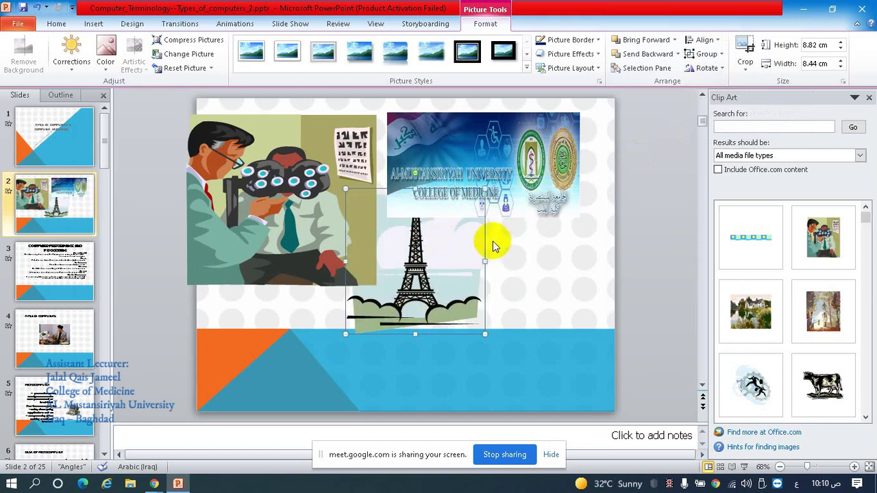
Step: Select the doctor picture, Eiffel Tower and university banner together
left_click(322, 177)
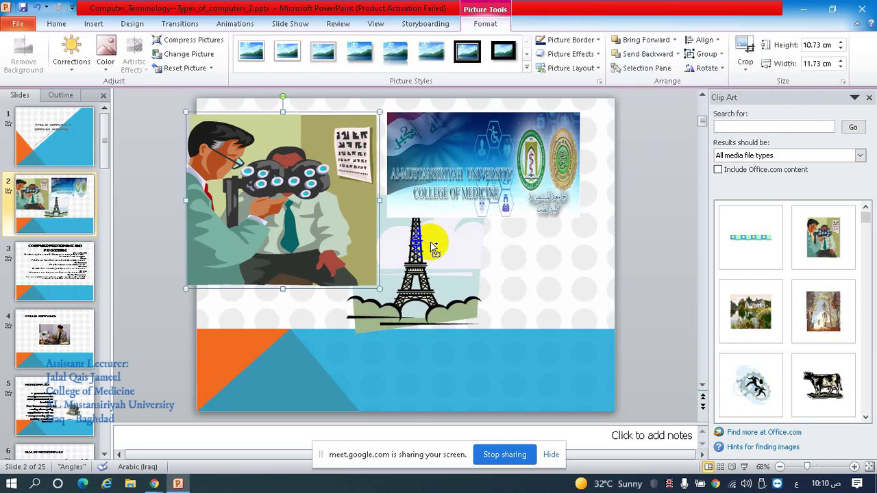
left_click(441, 255, "ctrl")
left_click(482, 149, "ctrl")
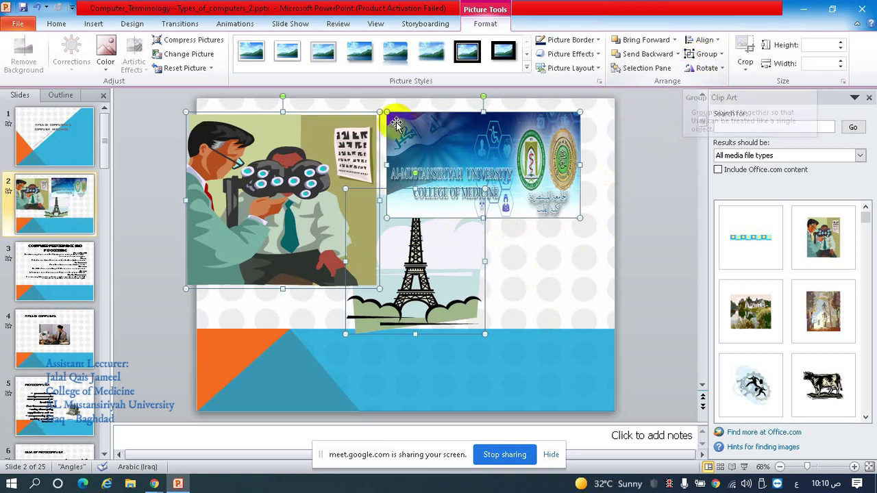
Step: Group the three pictures, then undo a test resize and 25° rotation of the group
left_click(705, 54)
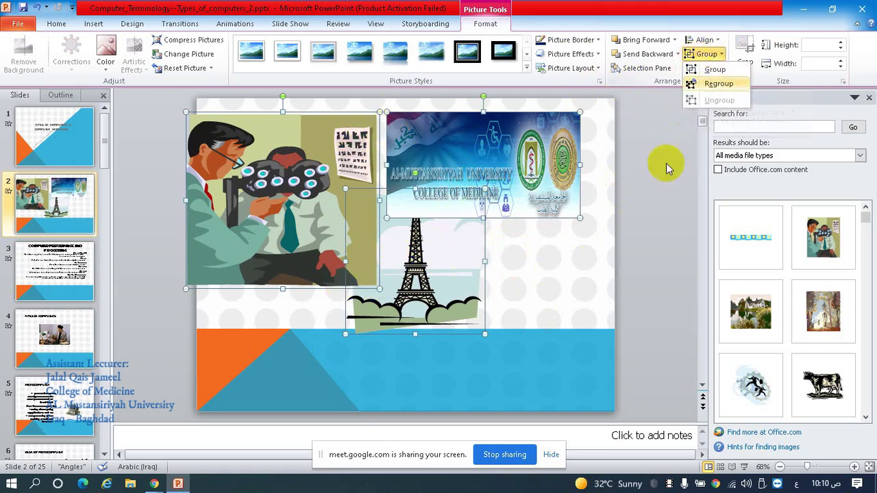
left_click(714, 69)
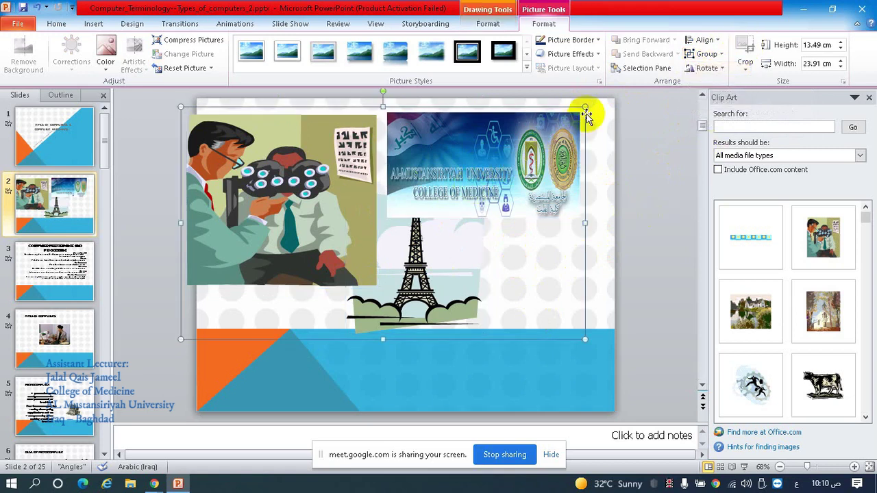
mouse_move(586, 108)
left_mouse_down()
mouse_move(480, 168)
mouse_move(489, 160)
left_mouse_up()
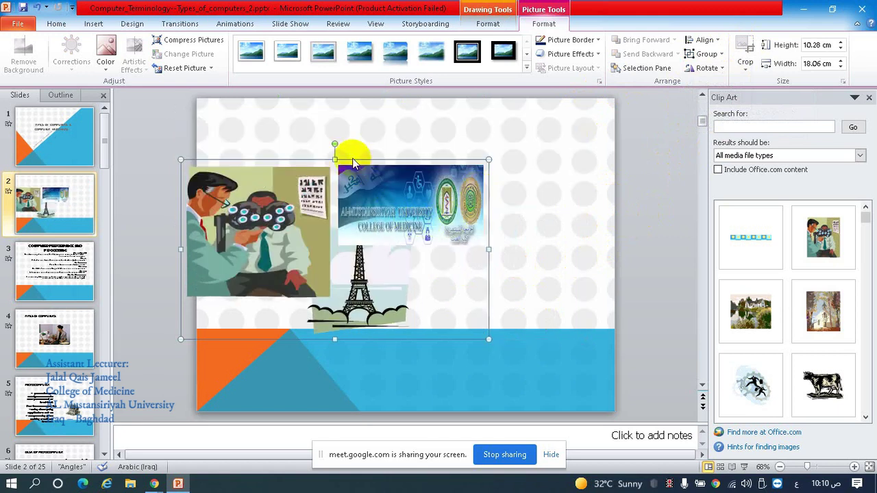
left_click_drag(333, 144, 374, 141)
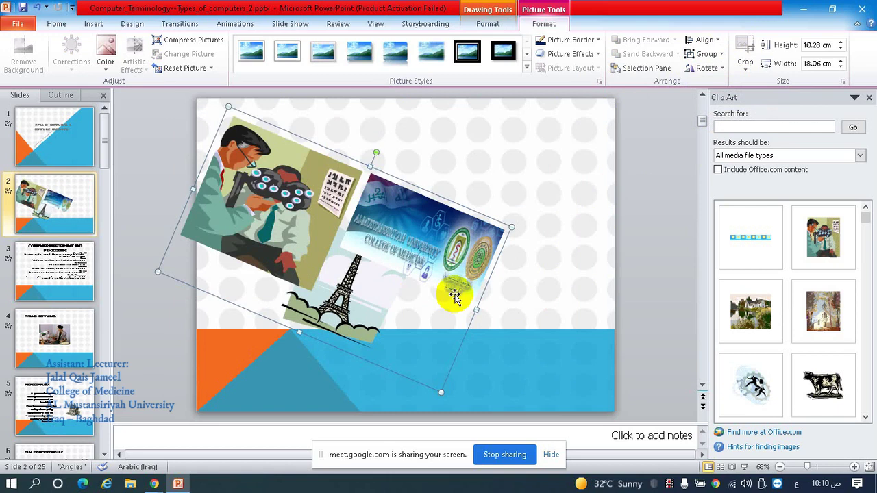
key("ctrl+z")
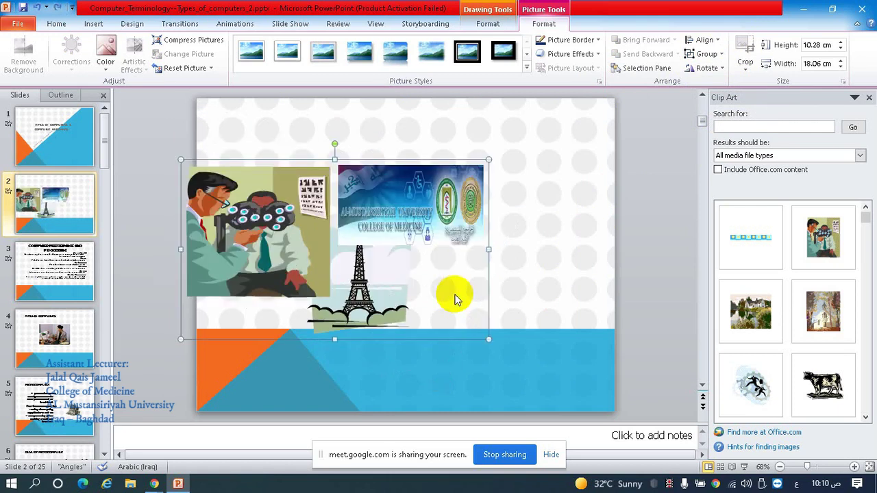
key("ctrl+z")
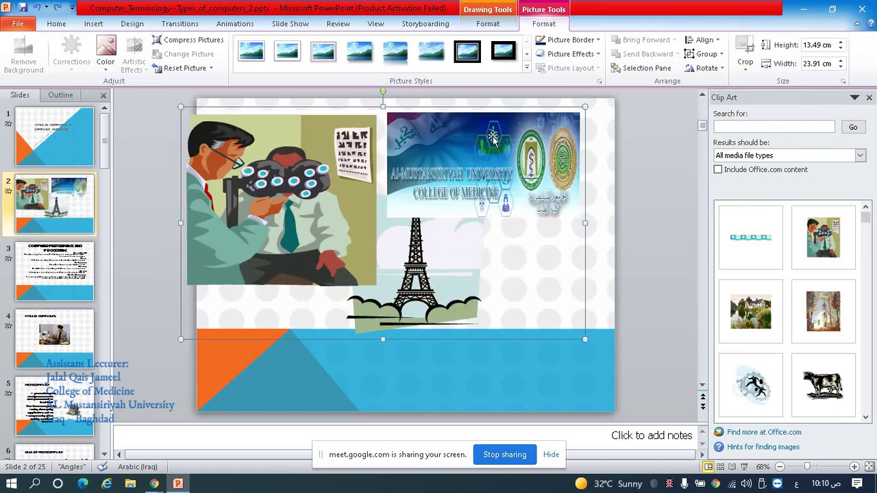
Step: Ungroup the pictures, undo a trial rotation of all three, and deselect them
left_click(706, 53)
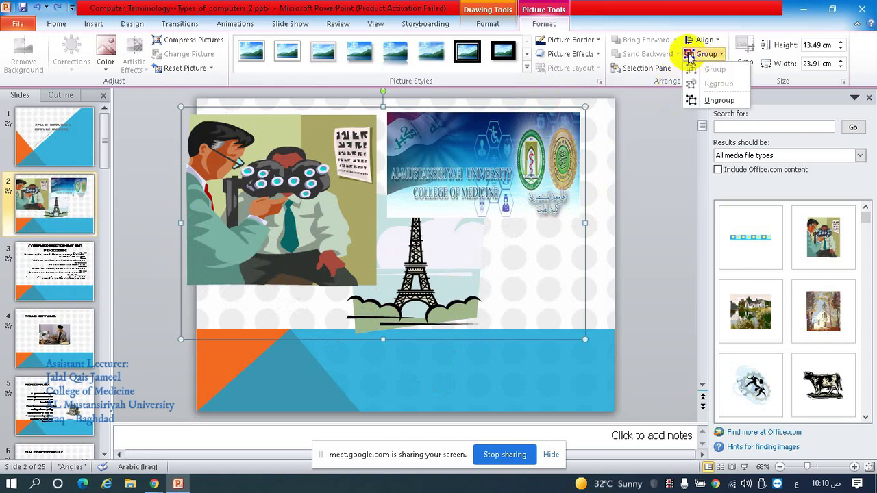
left_click(712, 98)
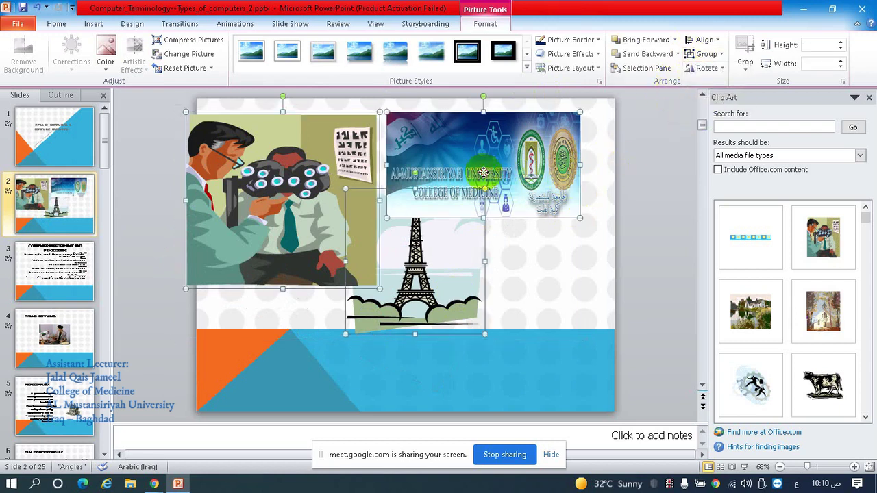
left_click_drag(483, 97, 499, 94)
left_click(500, 93)
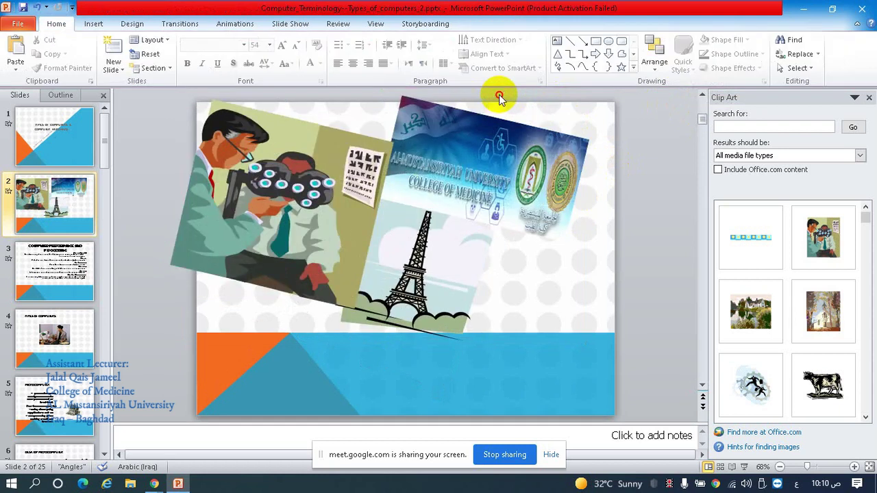
key("ctrl+z")
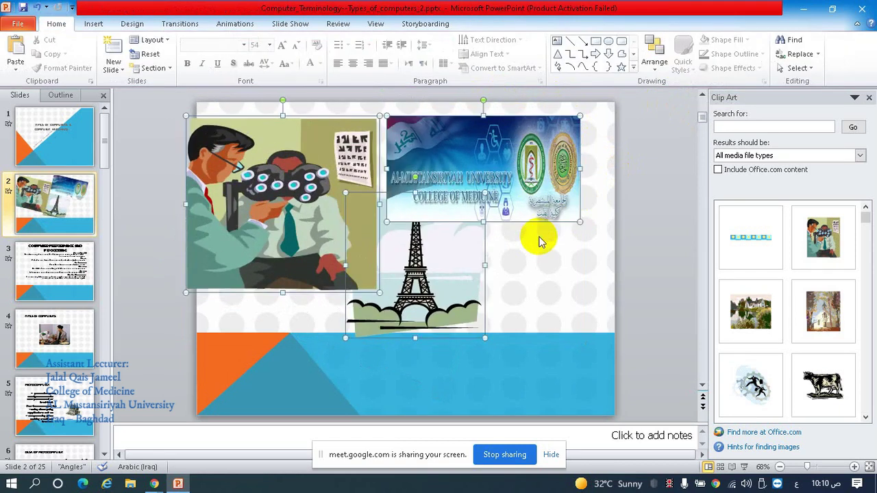
left_click(545, 256)
Step: Tilt the university banner clockwise on its own, then undo the tilt
left_click(482, 125)
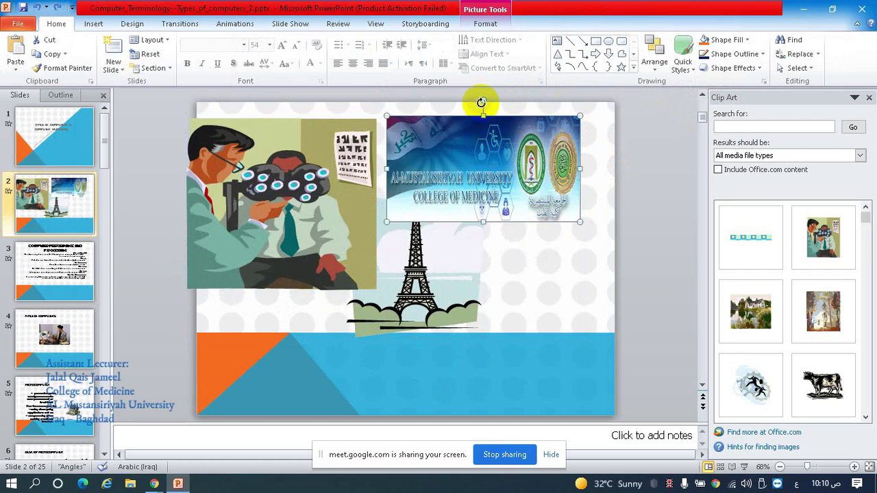
left_click_drag(483, 100, 505, 107)
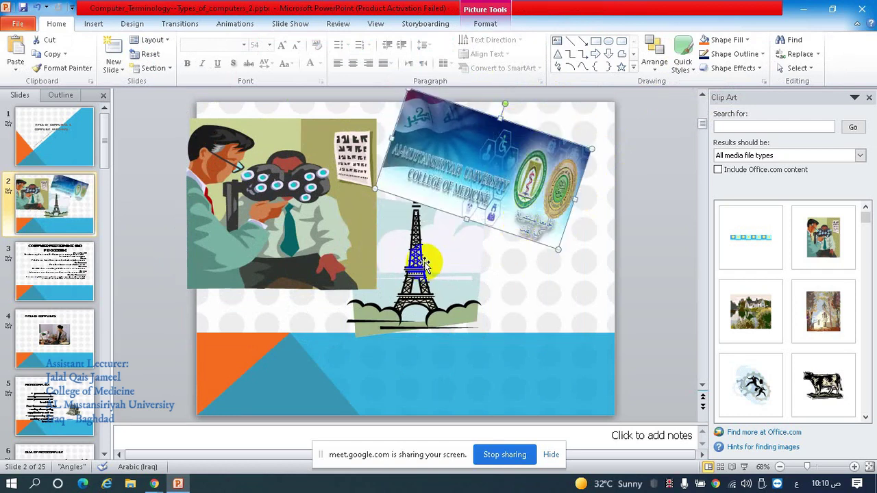
left_click(389, 233)
key("ctrl+z")
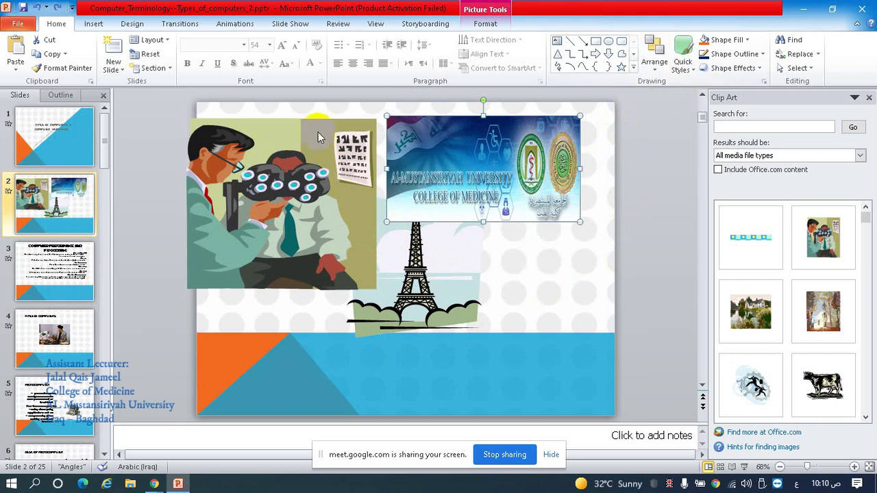
left_click(486, 23)
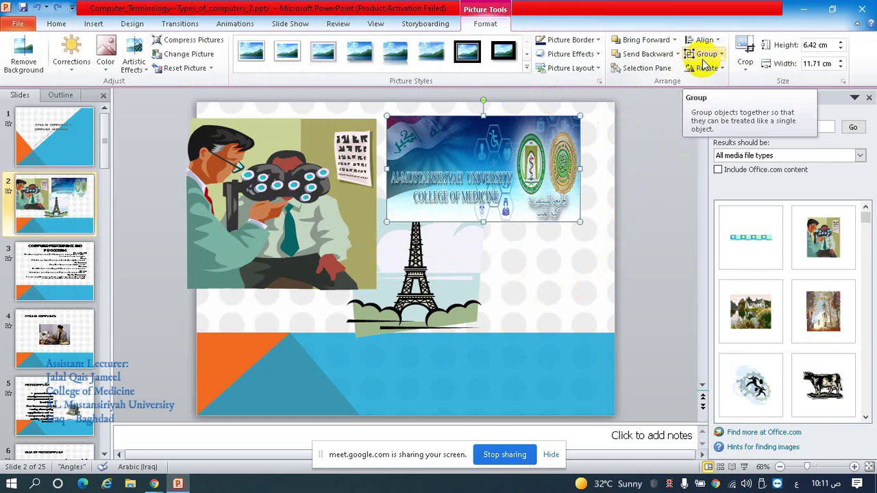
left_click(562, 243)
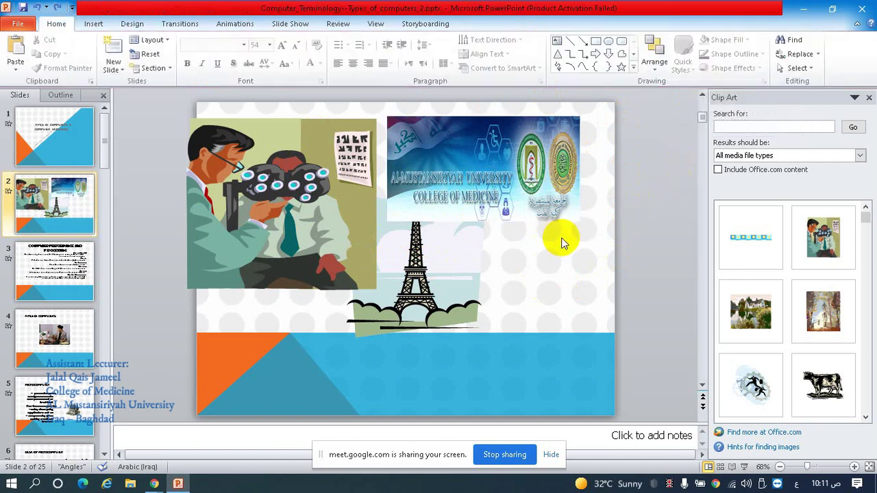
left_click(94, 26)
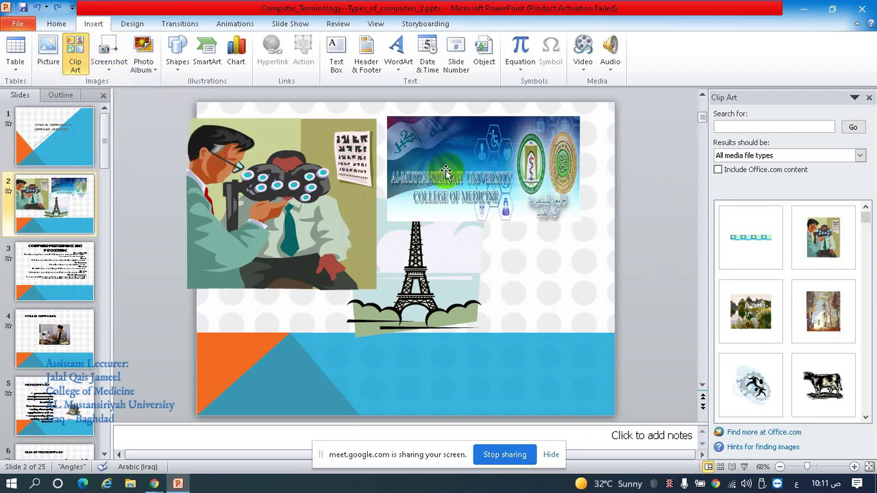
left_click(177, 58)
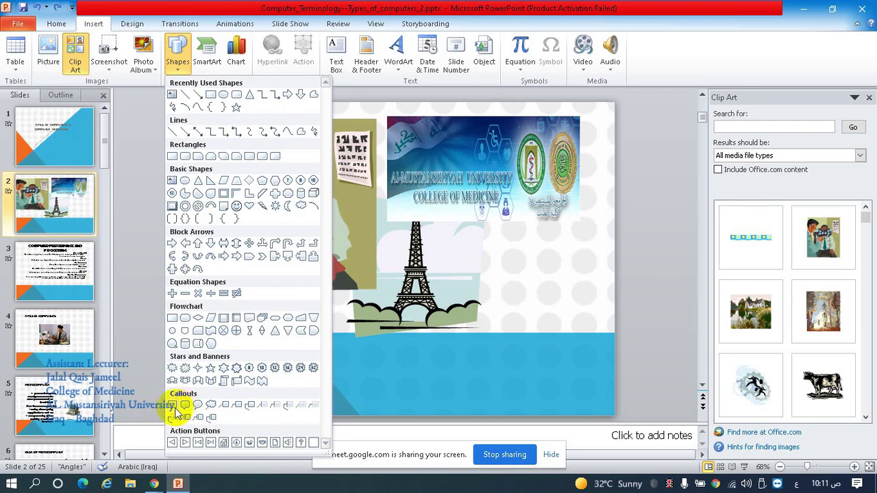
Step: Draw a rectangular callout beside the Eiffel Tower and try typing 'نقلصتم' into it
left_click(175, 408)
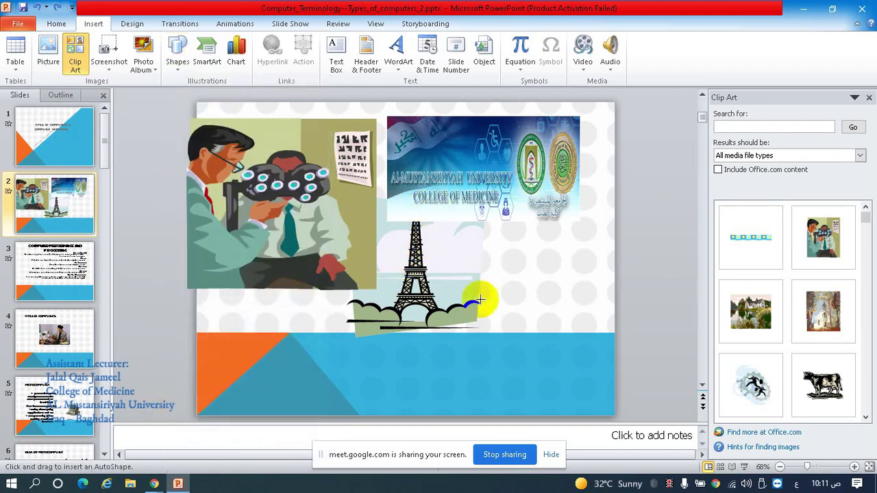
mouse_move(436, 230)
left_mouse_down()
mouse_move(476, 267)
mouse_move(549, 281)
left_mouse_up()
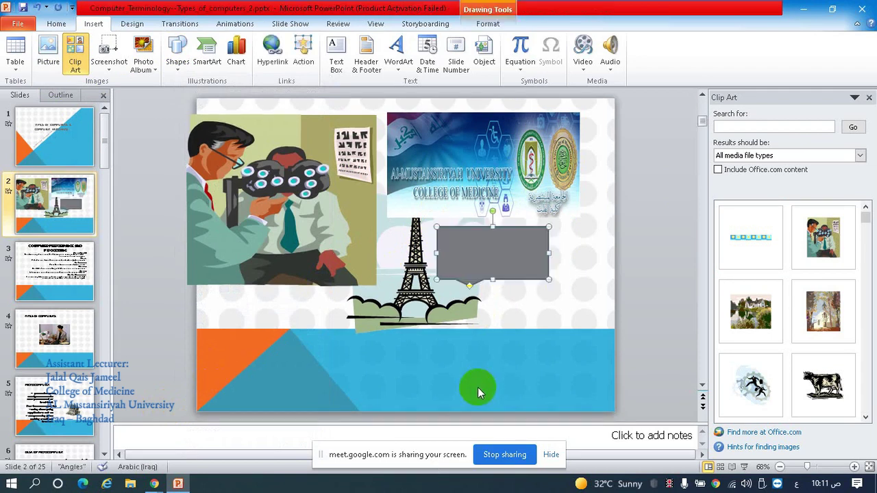
left_click(485, 233)
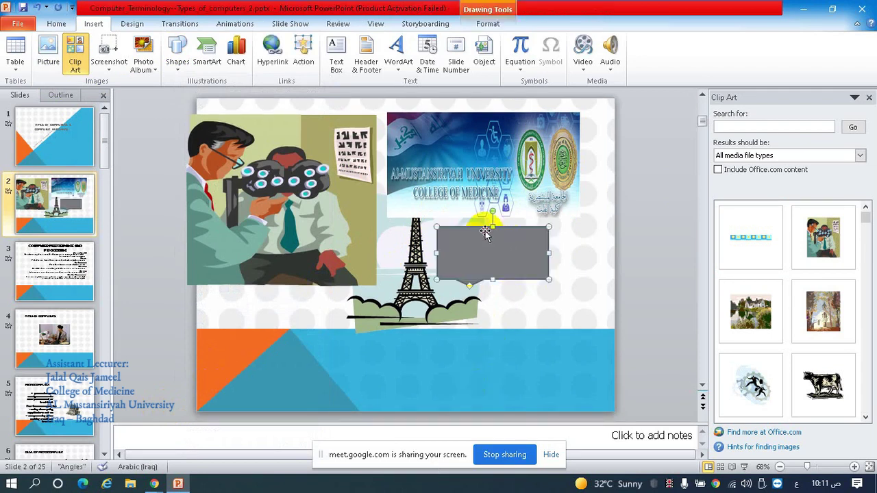
type("نقلصتم")
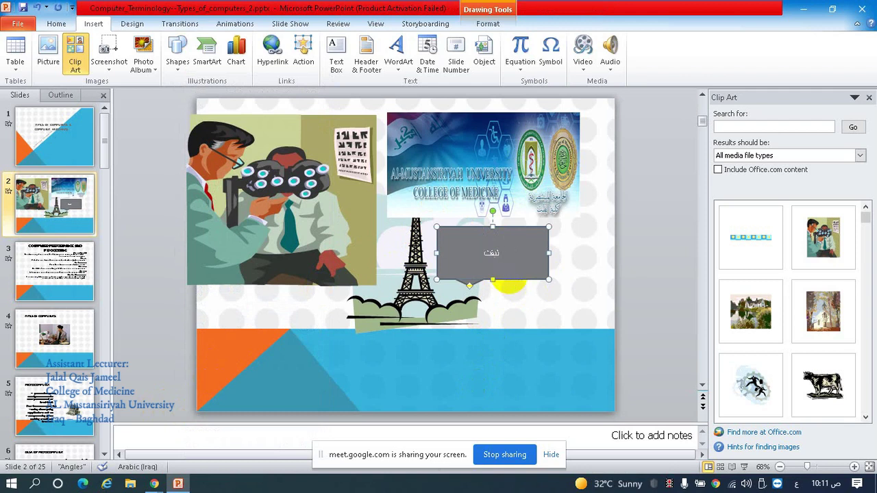
left_click(465, 235)
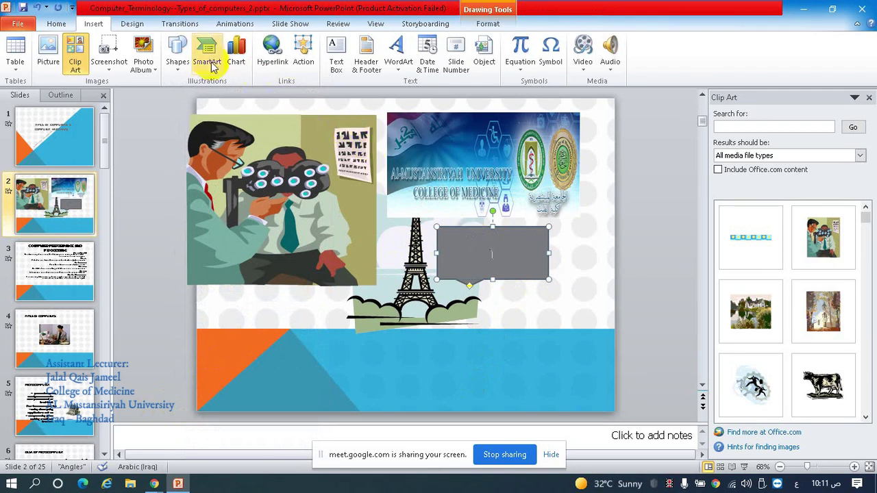
left_click(177, 51)
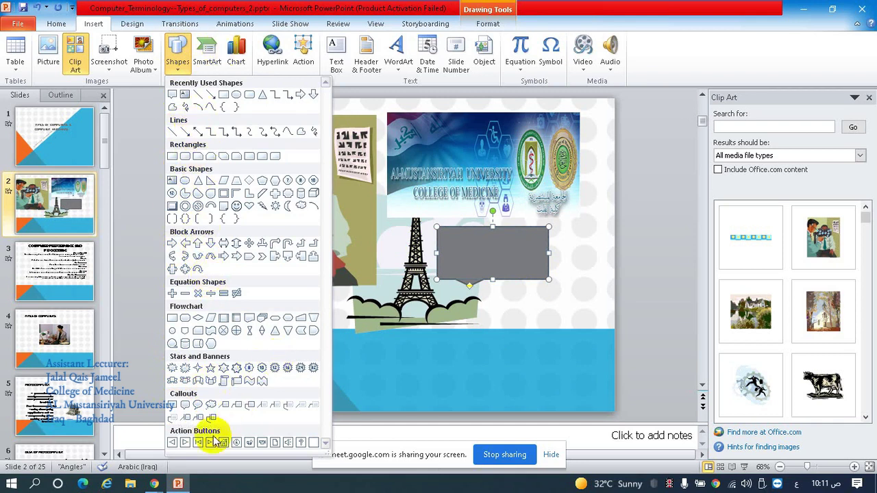
Step: Close the shapes gallery and nudge the grey callout slightly up and left
left_click(491, 250)
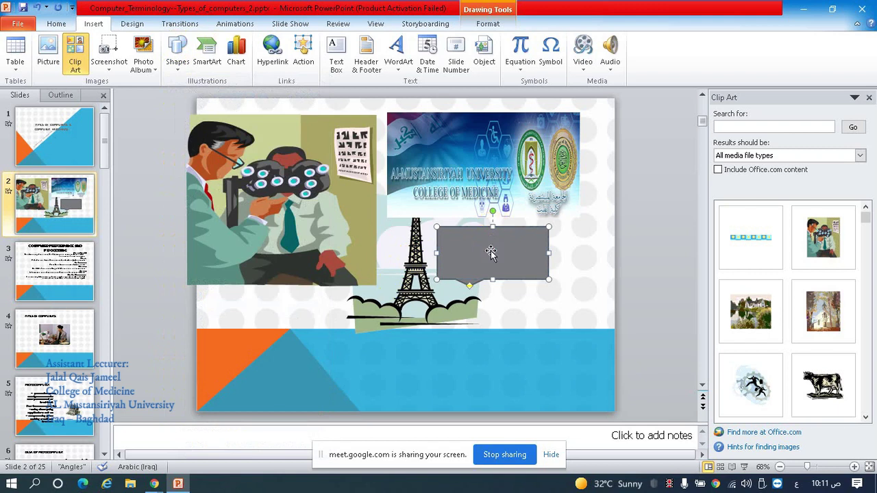
left_click_drag(490, 252, 492, 237)
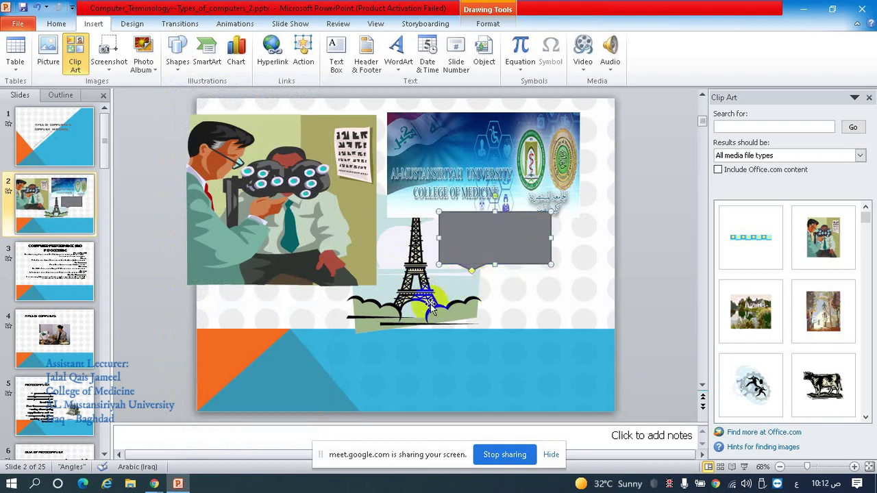
left_click(494, 297)
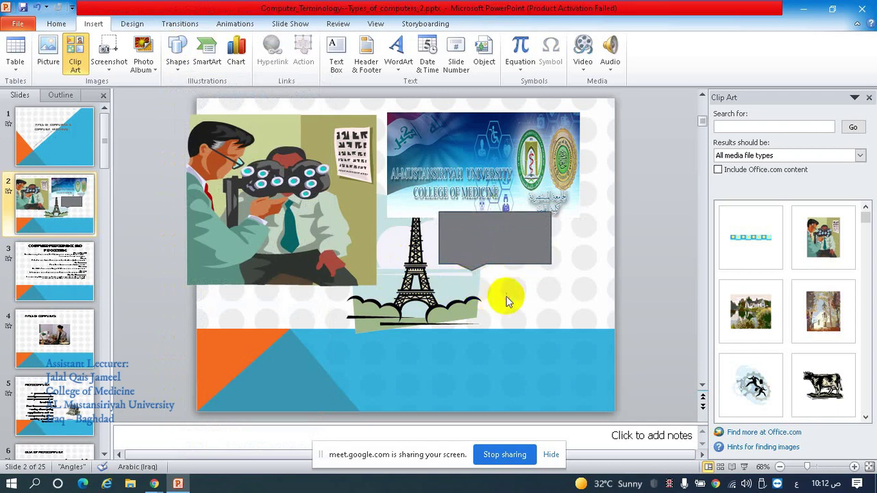
left_click_drag(511, 242, 503, 248)
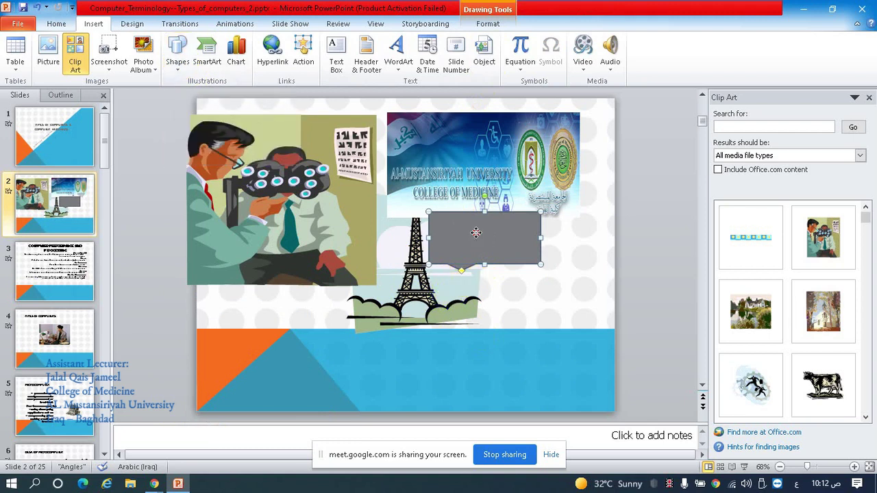
left_click(490, 25)
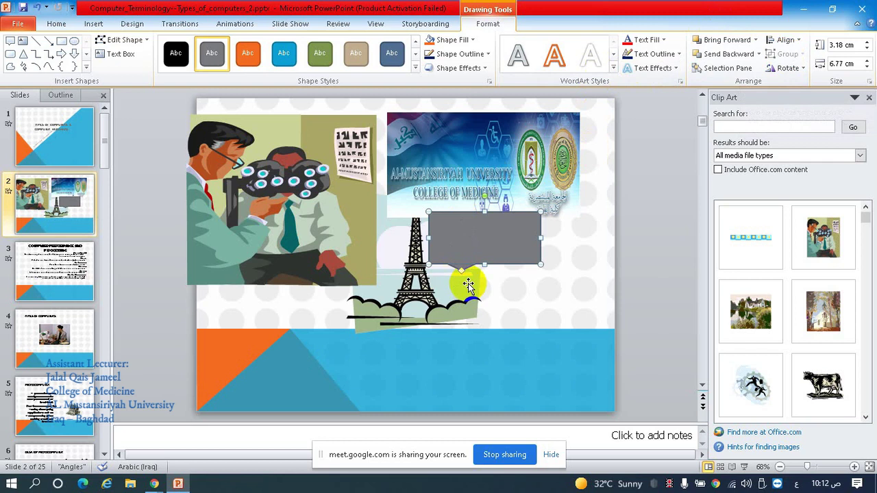
left_click(93, 23)
left_click(177, 55)
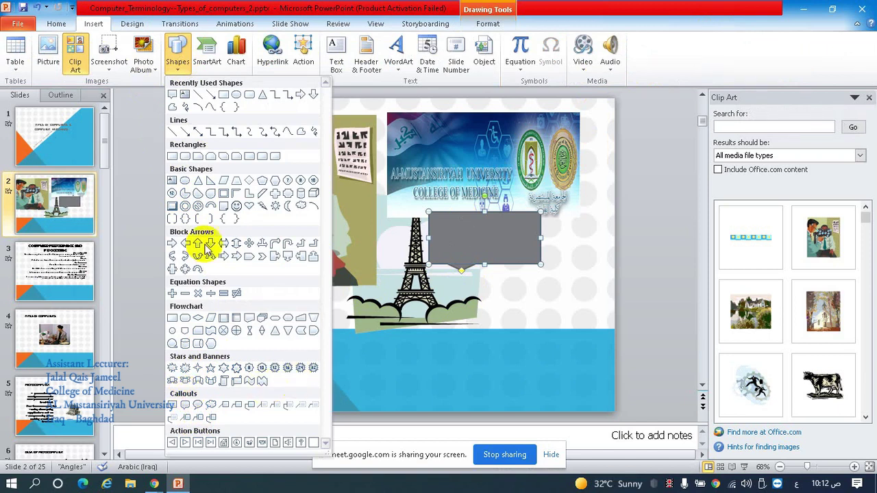
Step: Draw a grey isosceles triangle and move it over the doctor picture
left_click(197, 180)
left_click_drag(388, 126, 504, 200)
left_click_drag(421, 127, 322, 265)
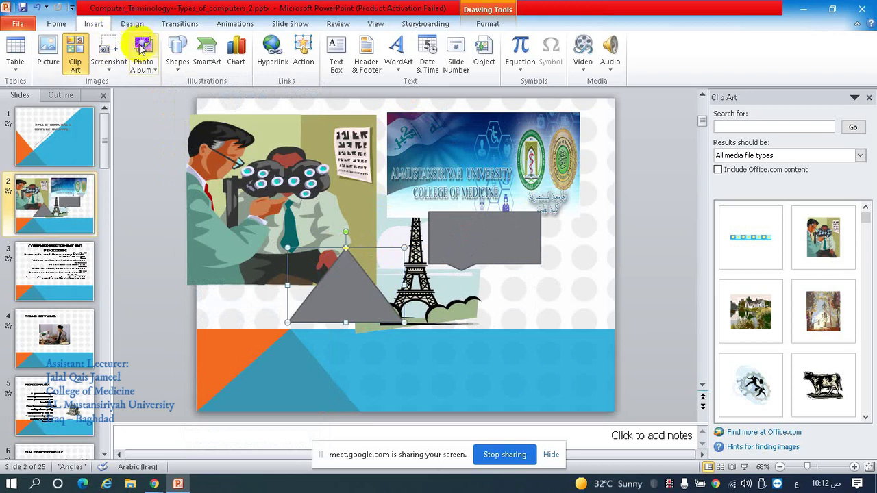
Step: Draw an oval callout over the doctor clip art, typing 'ب', and move the triangle under the rectangle
left_click(177, 54)
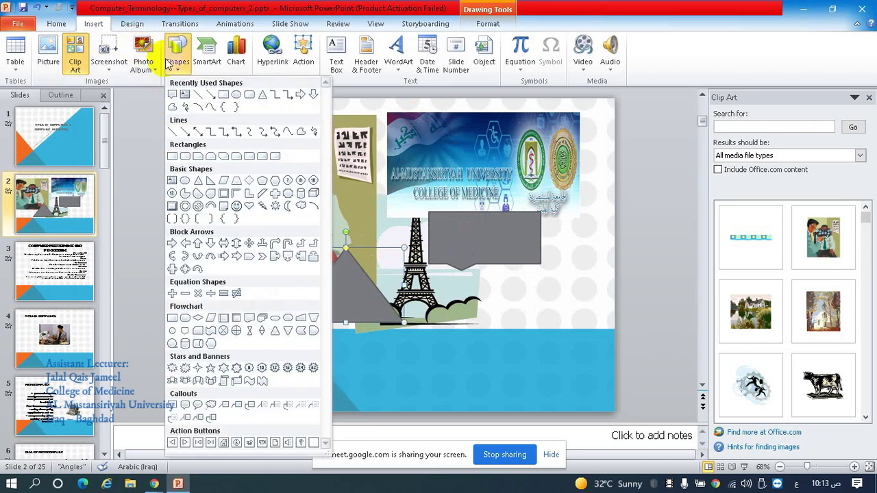
left_click(196, 405)
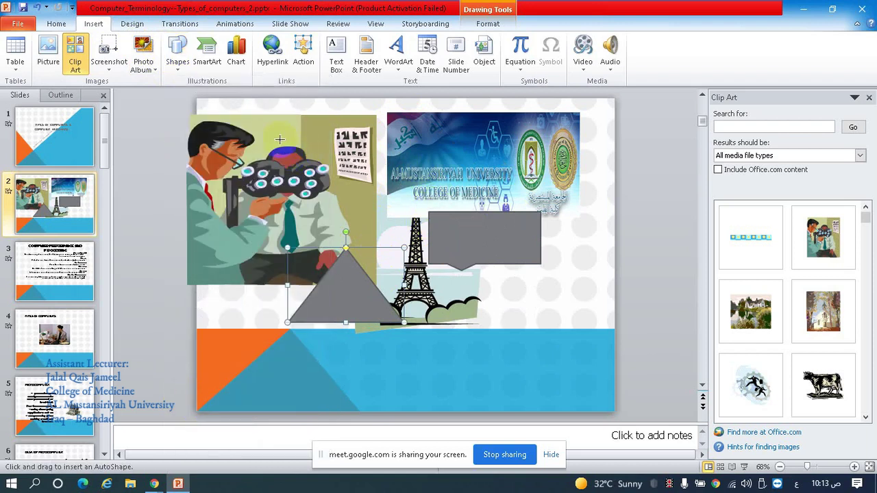
left_click_drag(282, 136, 387, 244)
left_click_drag(350, 211, 380, 162)
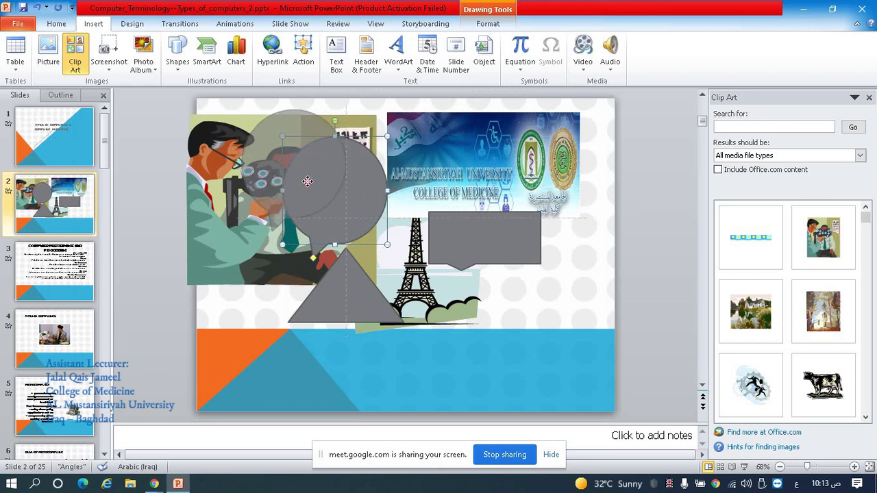
left_click_drag(380, 161, 373, 176)
left_click_drag(328, 281, 484, 289)
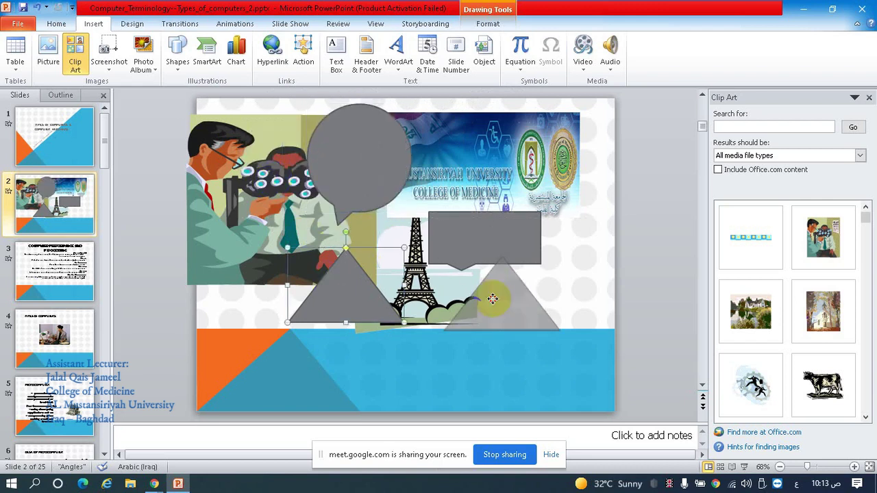
left_click_drag(339, 156, 315, 156)
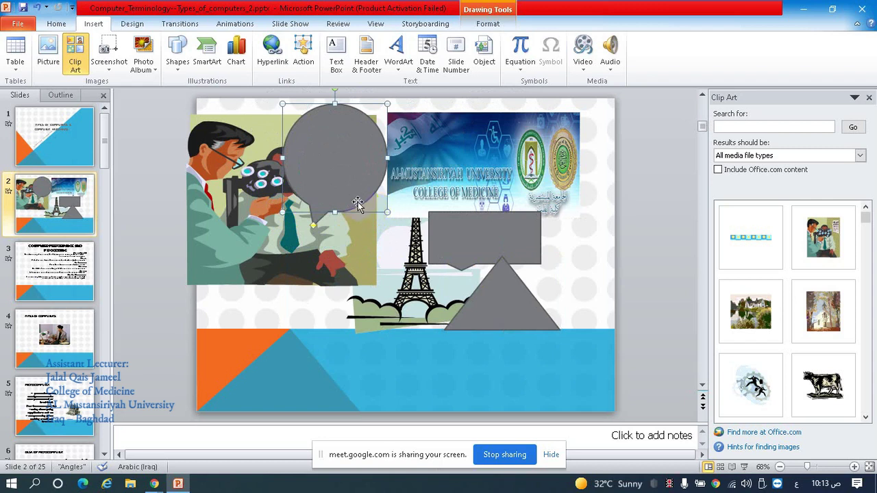
left_click(334, 158)
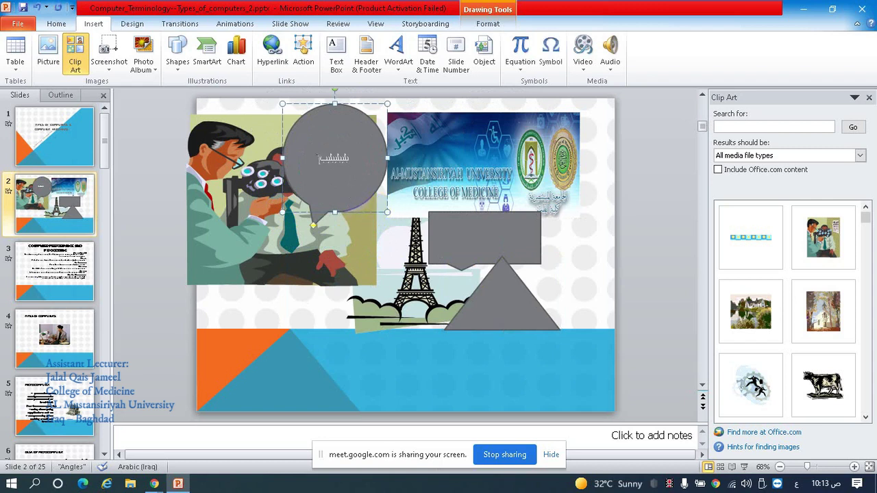
type("ب")
Step: Apply a light blue shape style to the oval callout and shorten it to about 4.1 cm
left_click(487, 24)
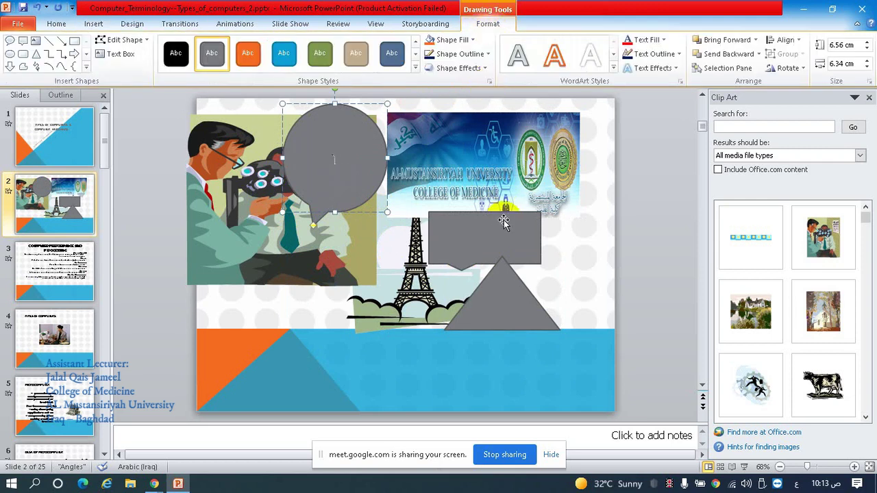
left_click(416, 67)
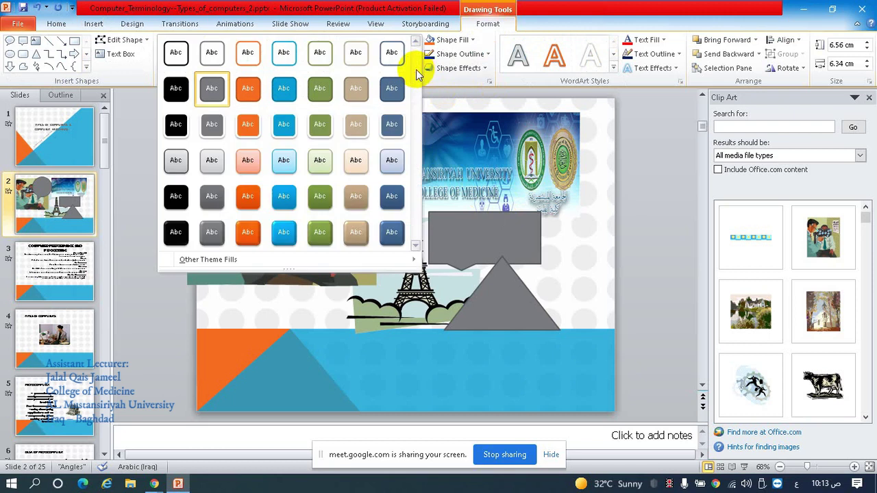
left_click(283, 160)
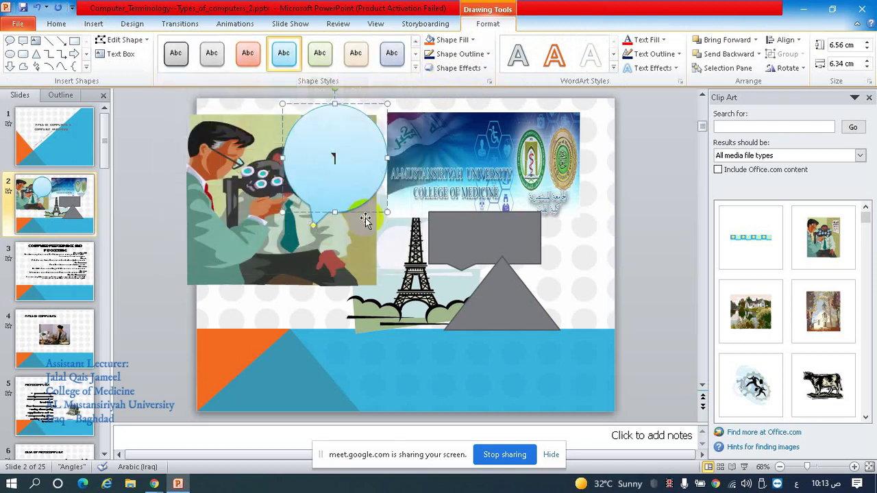
left_click_drag(335, 119, 350, 119)
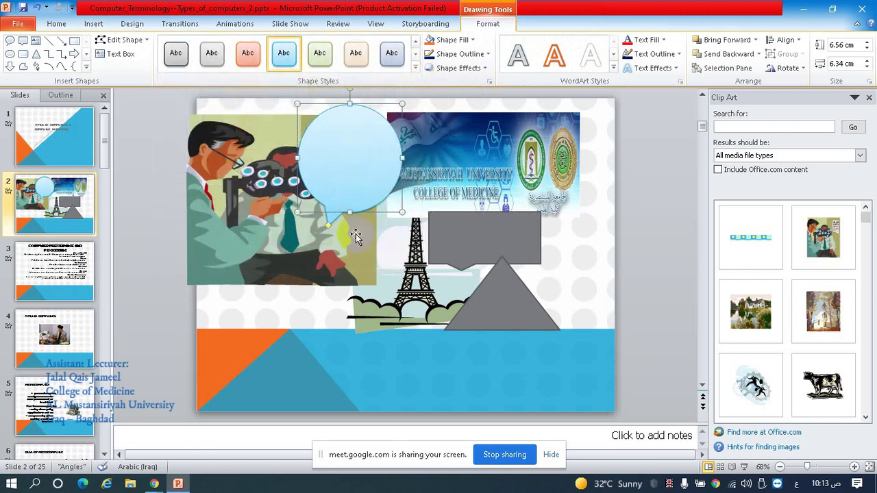
left_click_drag(346, 211, 349, 172)
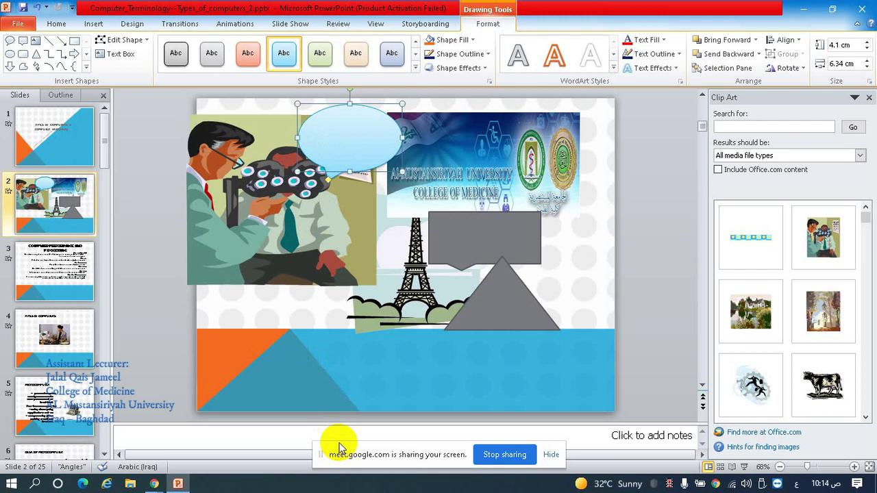
left_click(139, 217)
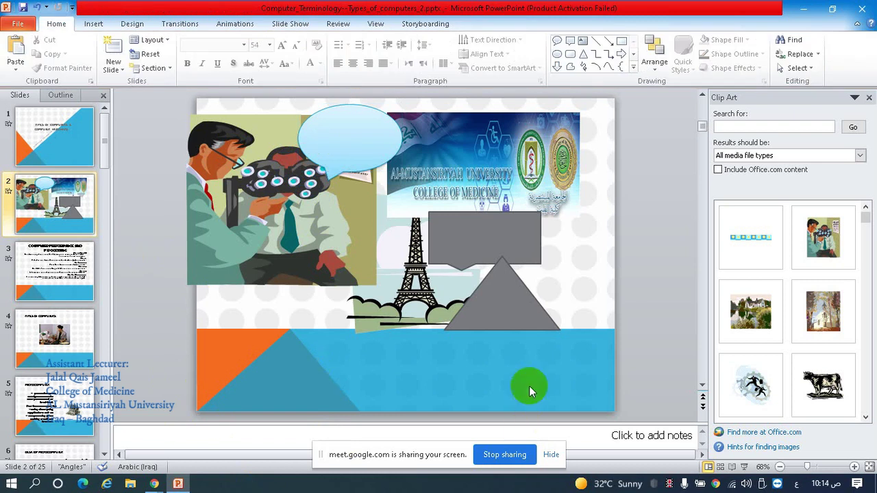
left_click(93, 24)
left_click(188, 259)
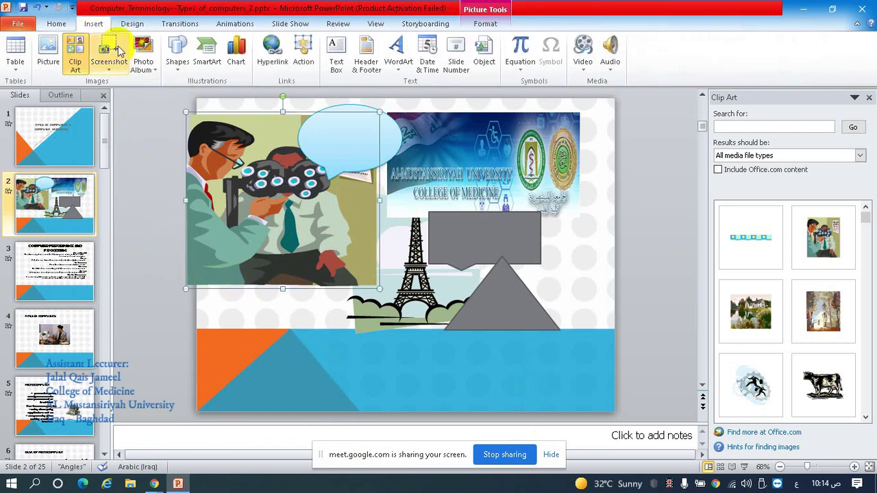
left_click(132, 23)
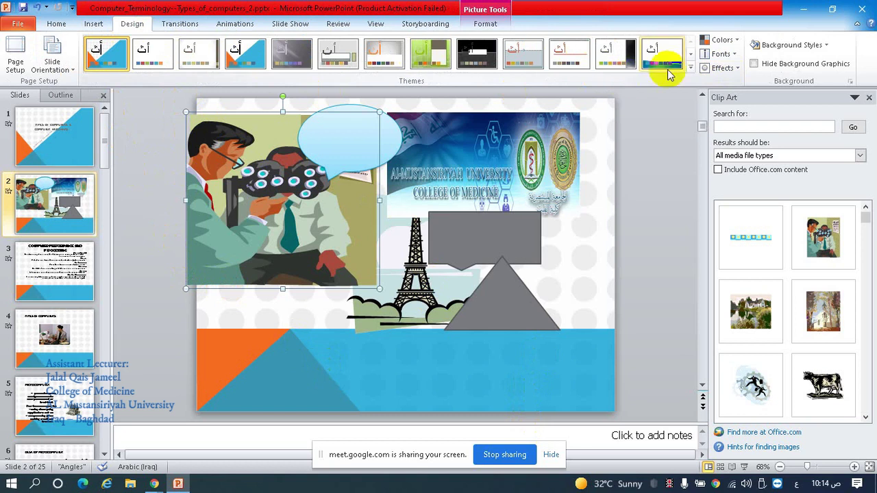
left_click(690, 65)
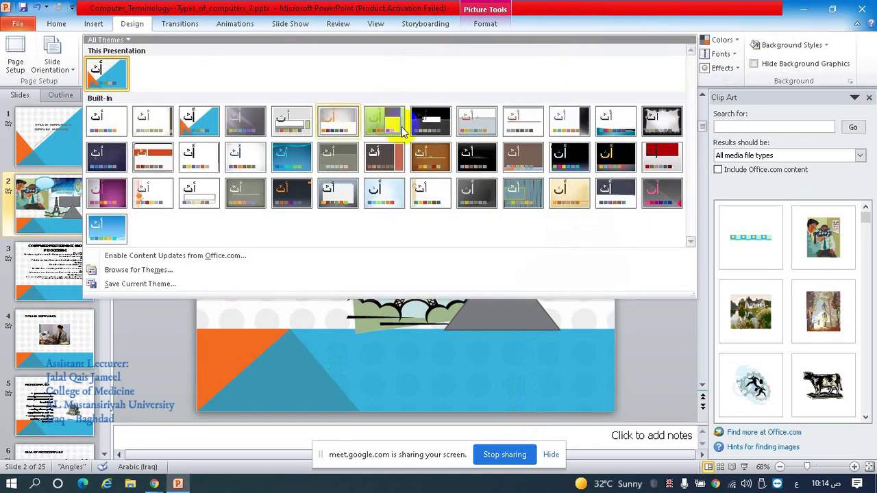
left_click(668, 318)
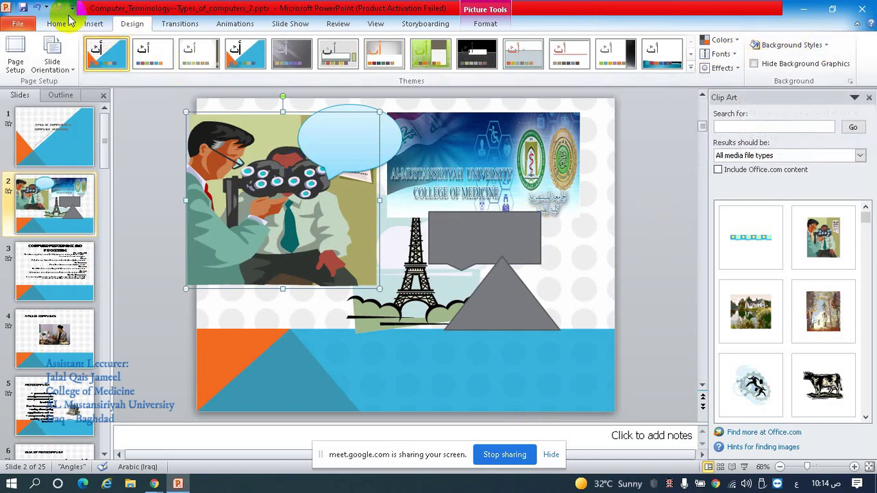
left_click(91, 26)
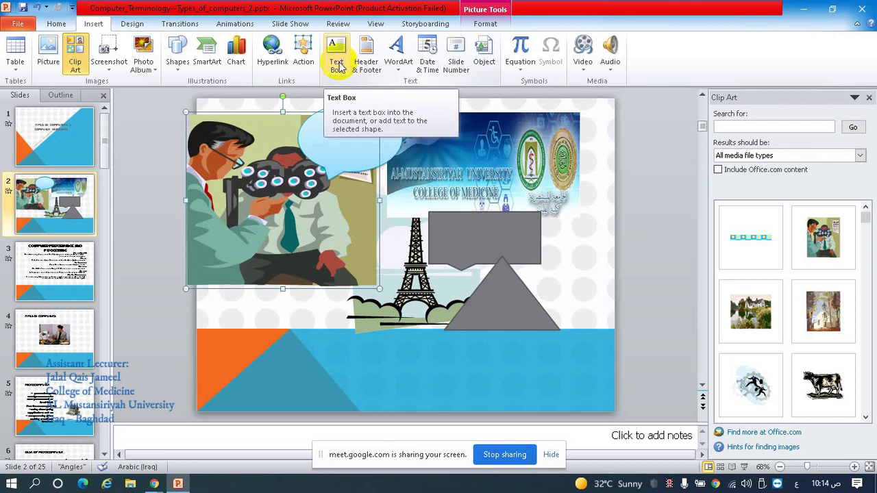
left_click(163, 226)
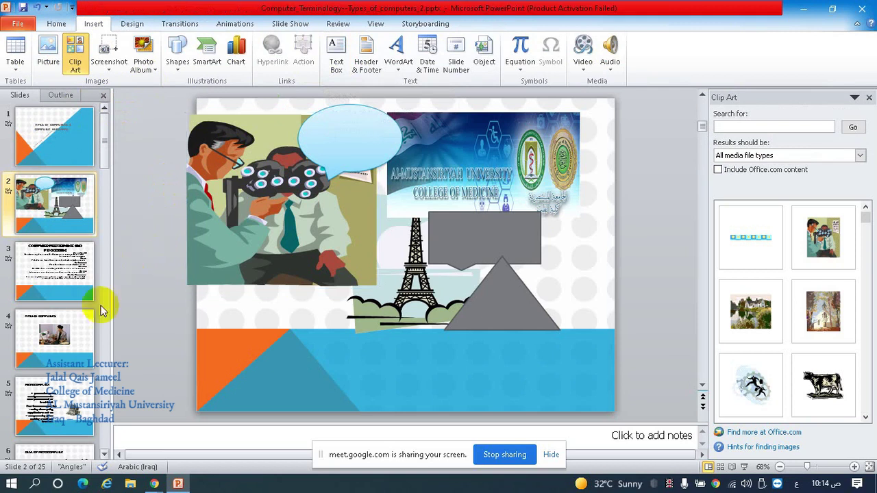
Step: Click through the rectangle, Eiffel Tower, doctor clip art, callout and banner, then switch to slide 1
left_click(489, 237)
left_click(417, 291)
left_click(338, 160)
left_click(387, 141)
left_click(442, 140)
left_click(346, 137)
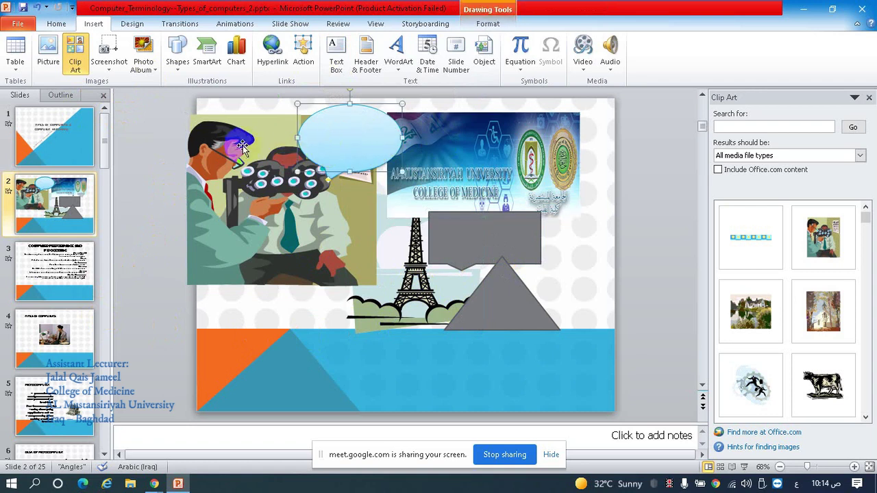
left_click(487, 26)
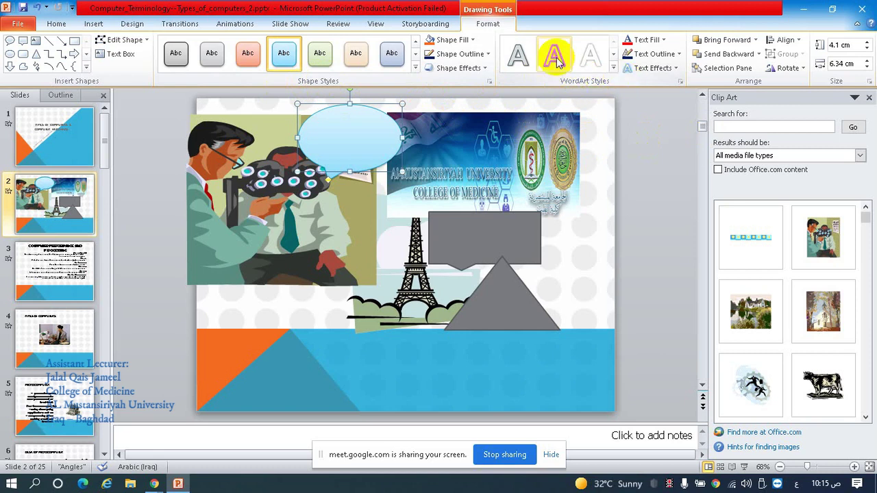
left_click(63, 133)
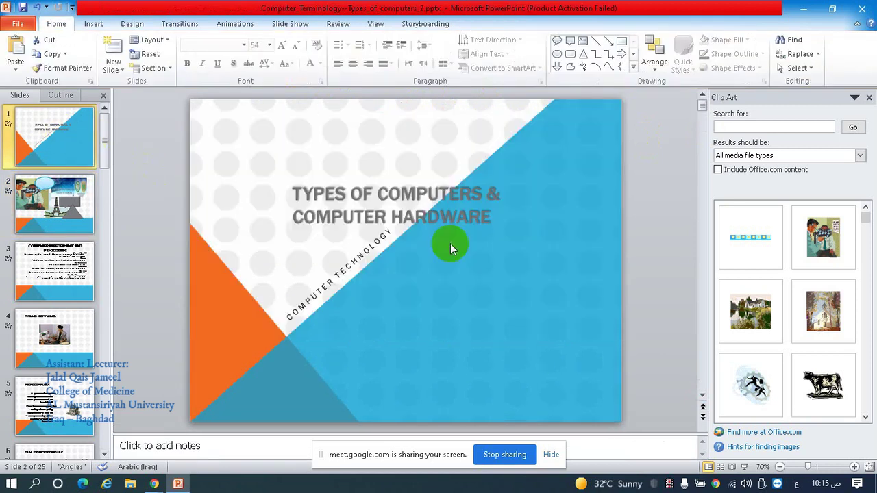
triple_click(395, 193)
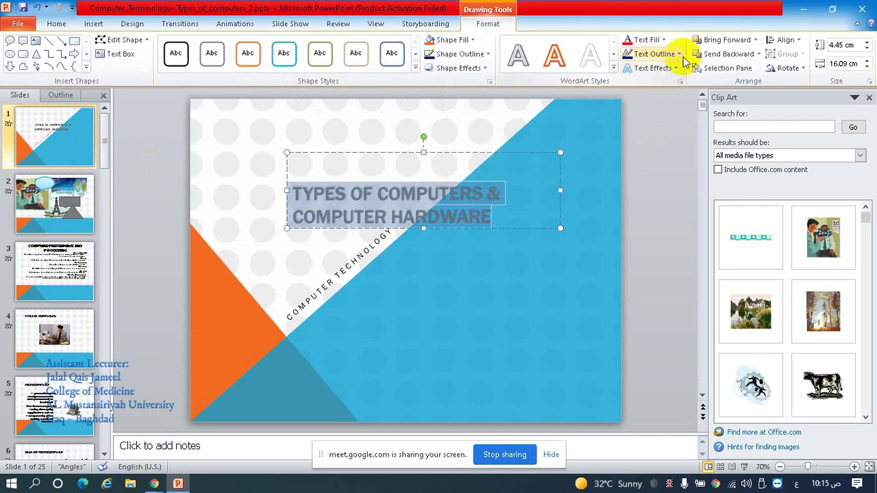
left_click(614, 68)
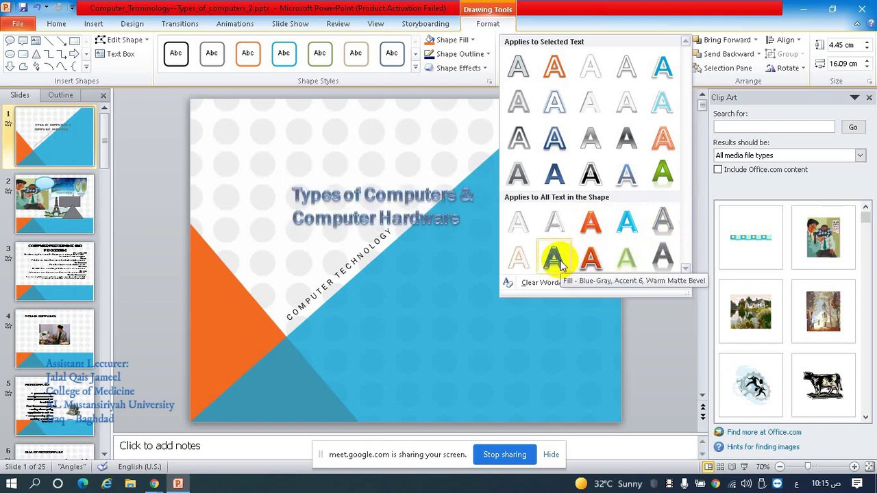
left_click(556, 24)
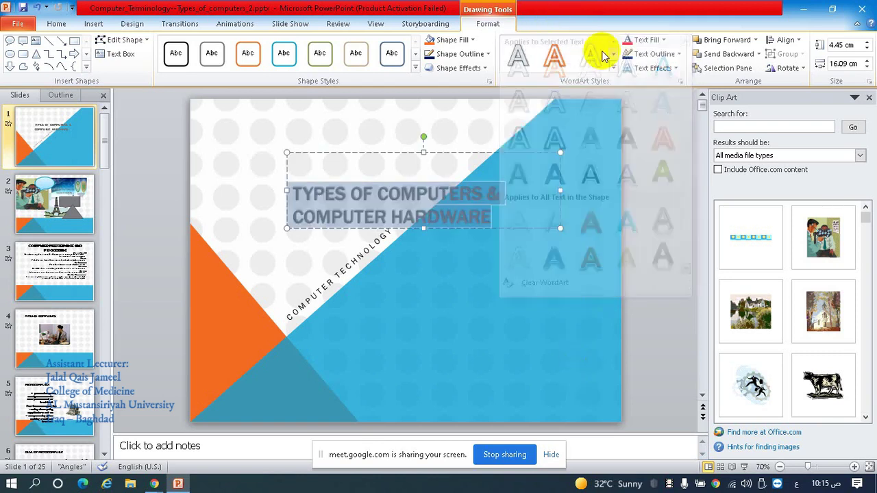
left_click(675, 68)
mouse_move(670, 203)
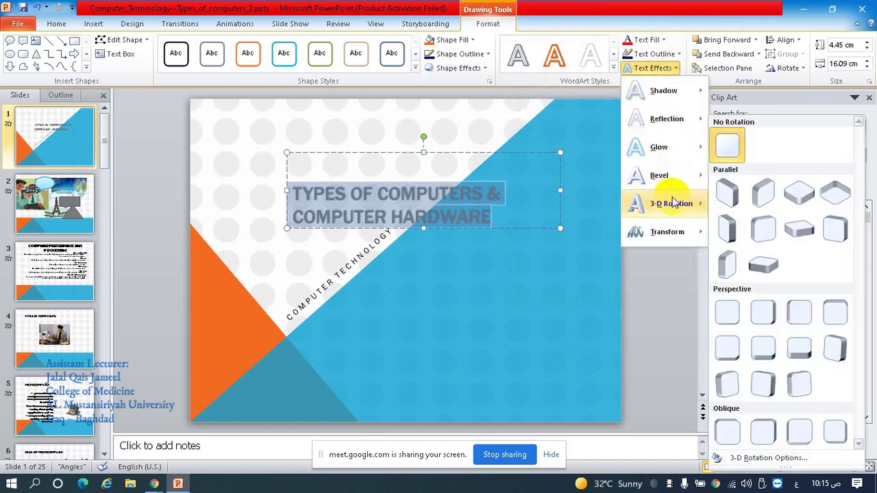
left_click(669, 327)
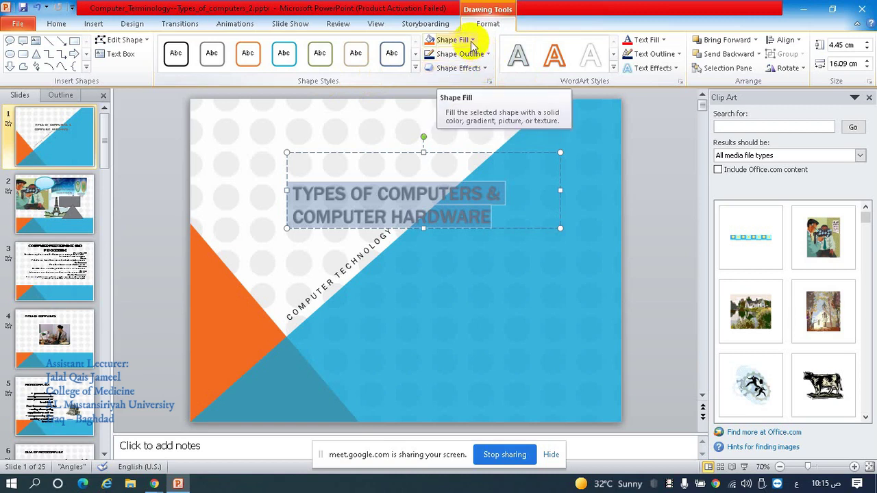
left_click(587, 257)
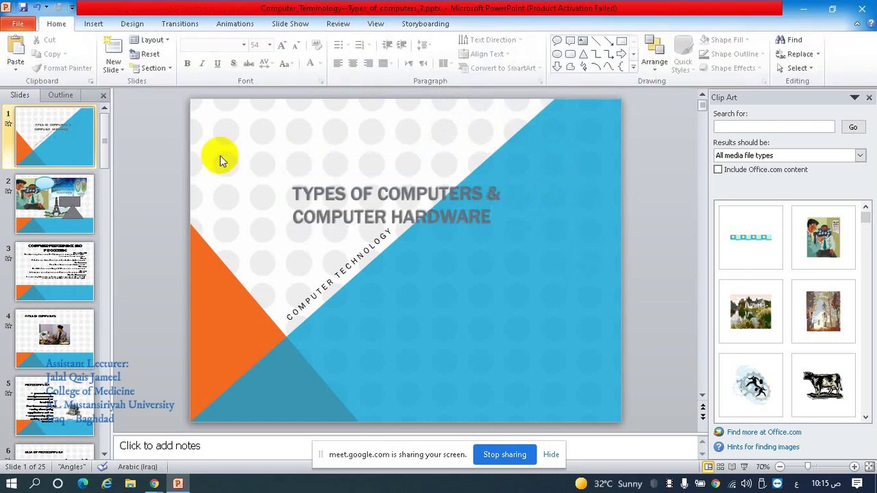
left_click(98, 217)
Step: Select the speech-bubble callout on slide 2, view its format options, then select the university banner
left_click(353, 159)
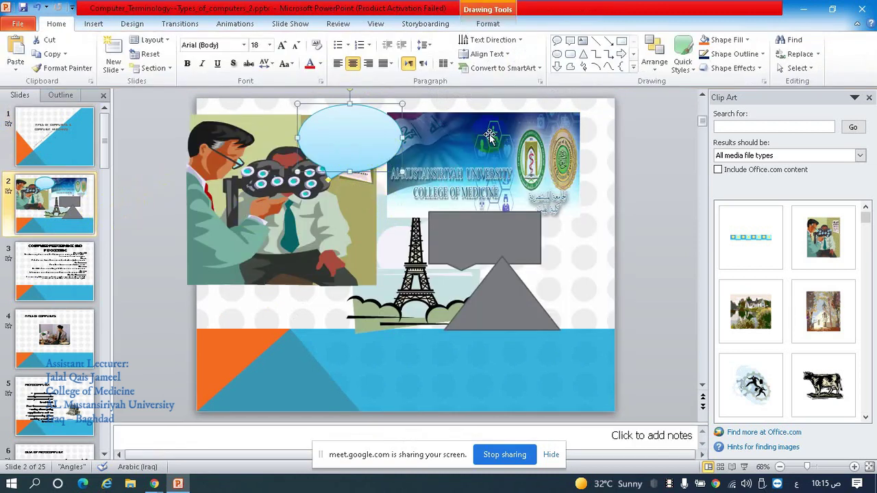
left_click(489, 25)
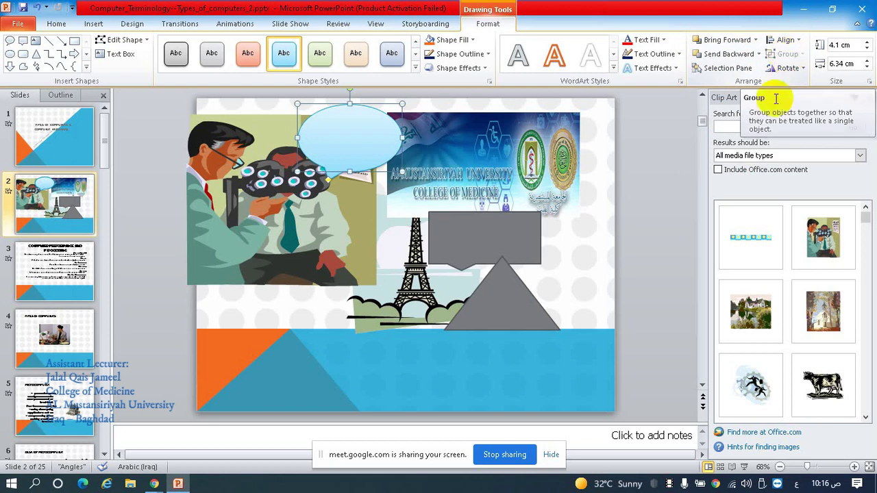
left_click(558, 165)
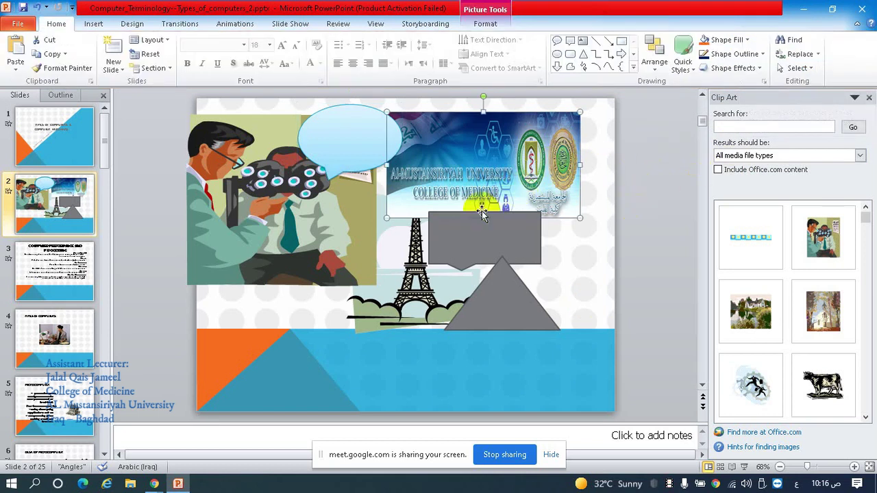
left_click(483, 24)
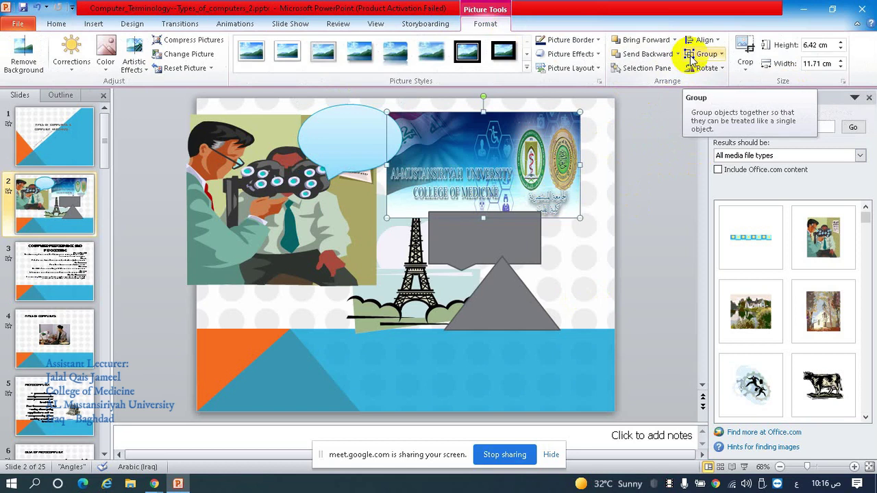
left_click(455, 378)
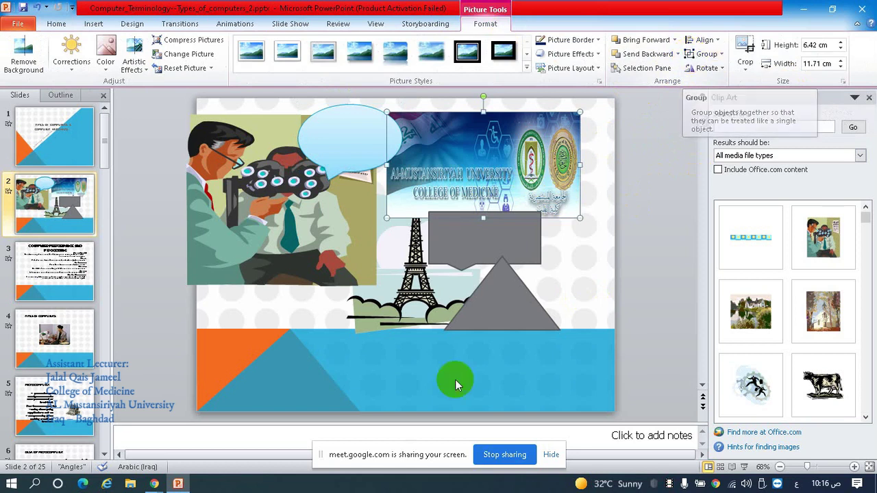
left_click(356, 254)
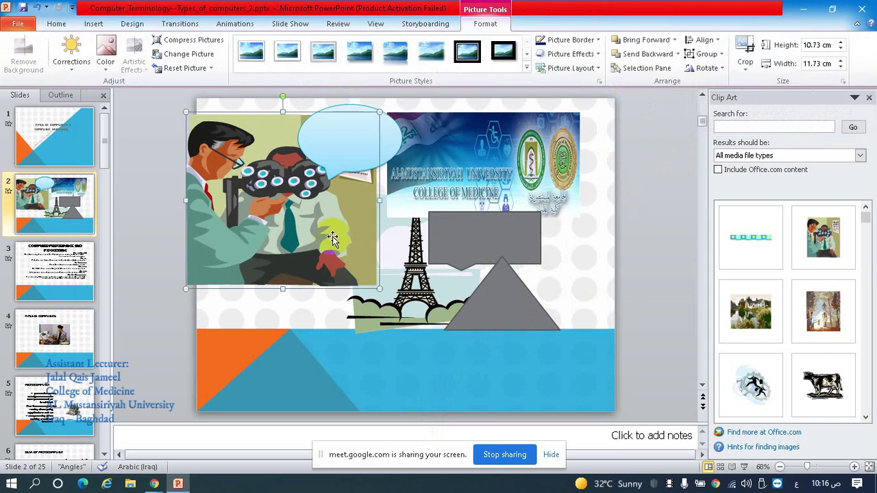
left_click(384, 151)
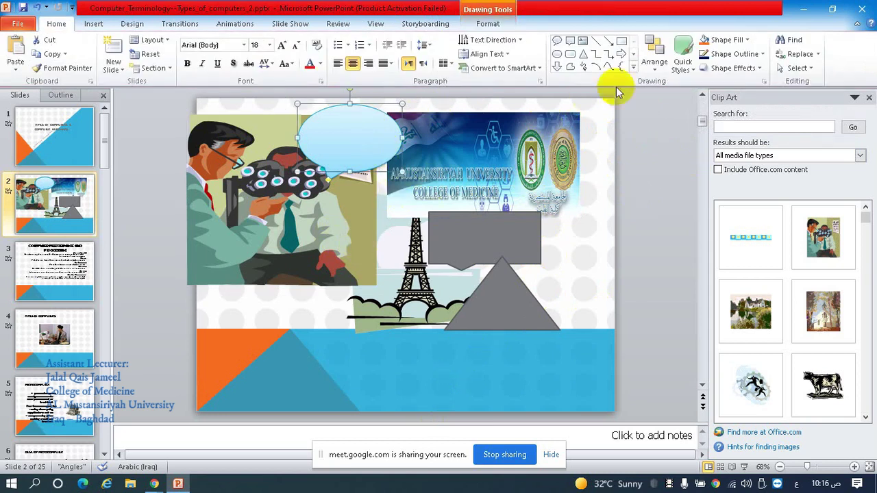
left_click(485, 25)
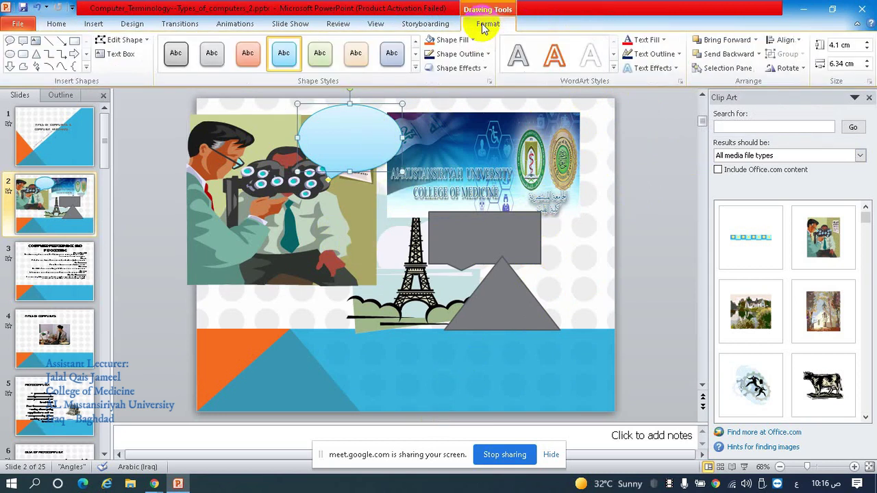
left_click(362, 231)
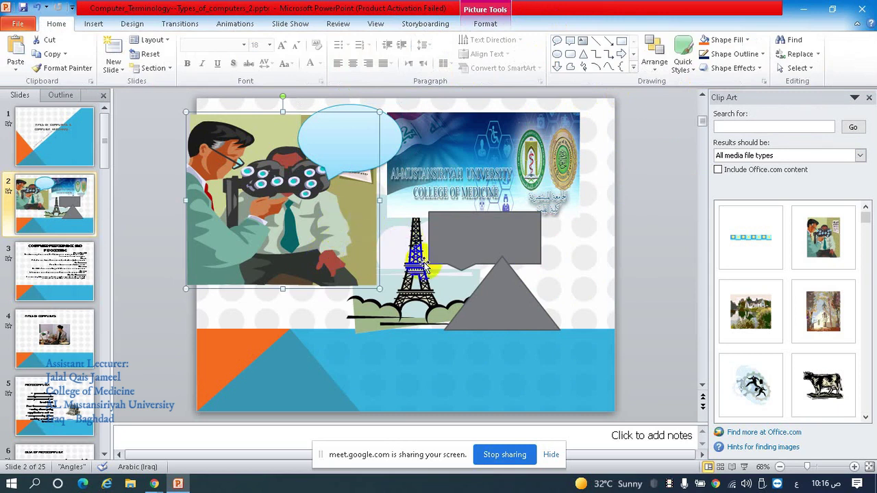
left_click(580, 281)
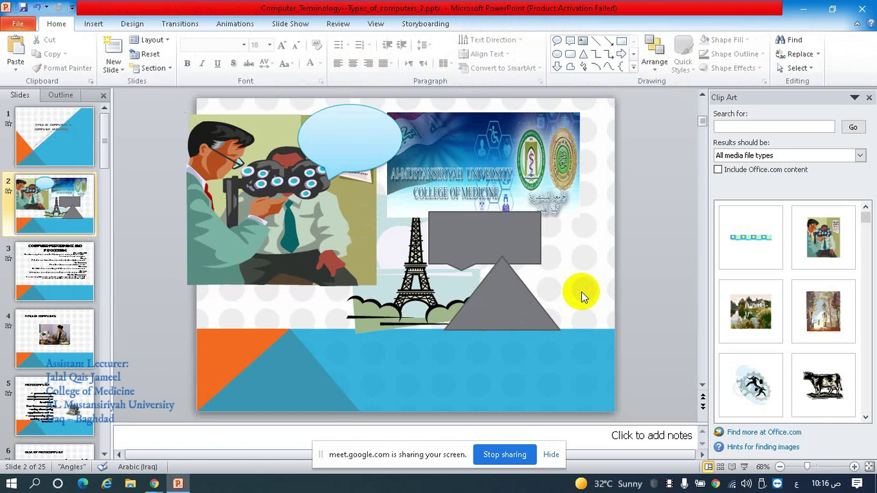
left_click(368, 153)
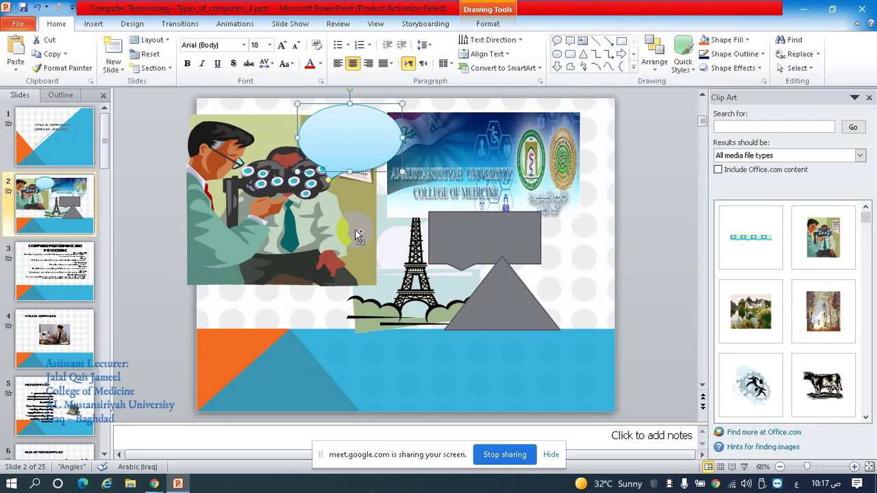
Step: Group the doctor clip art, banner and grey rectangle, then narrow the group to 20.53 cm and shift it right
left_click(356, 235, "ctrl")
left_click(510, 215, "ctrl")
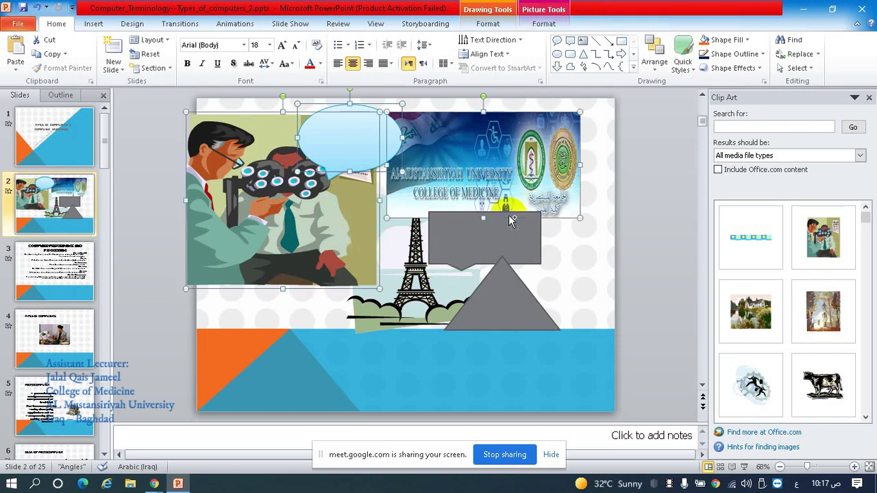
left_click(514, 242, "ctrl")
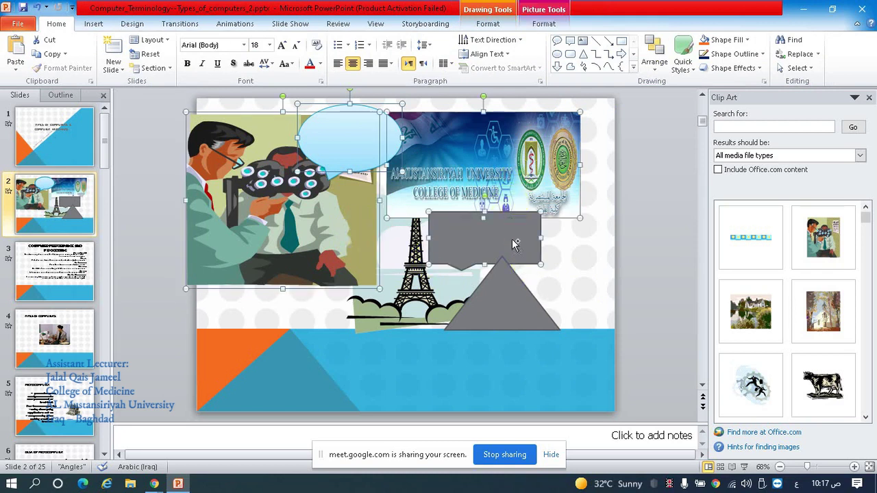
left_click(543, 23)
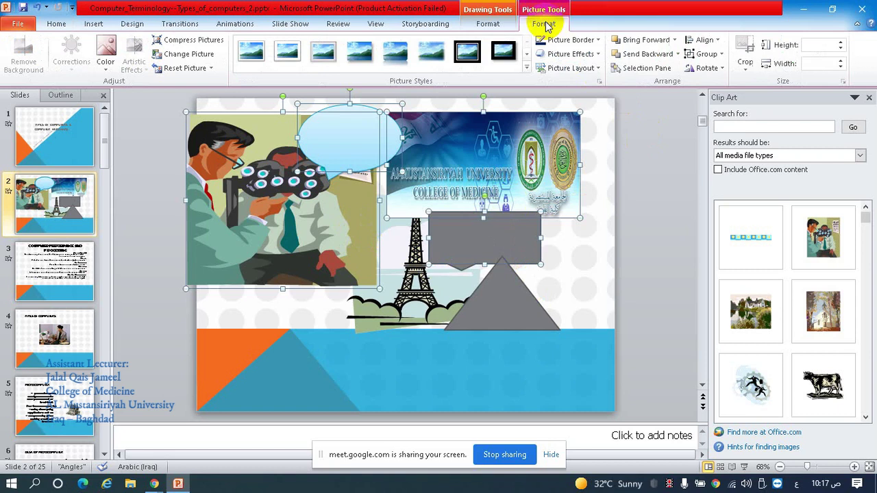
left_click(712, 58)
left_click(712, 69)
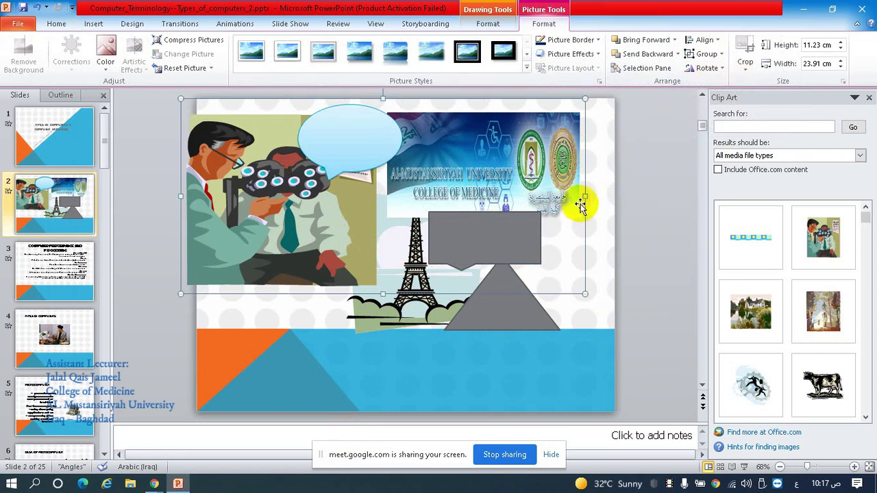
left_click_drag(584, 196, 529, 198)
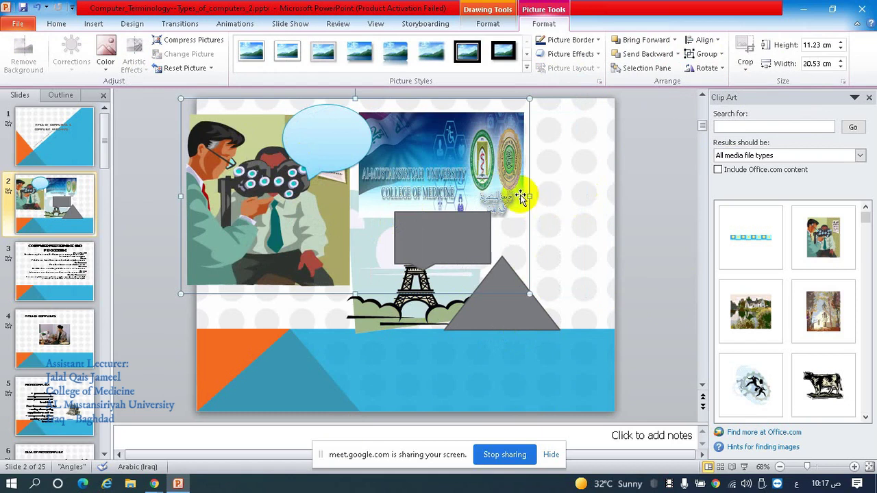
left_click_drag(528, 194, 581, 195)
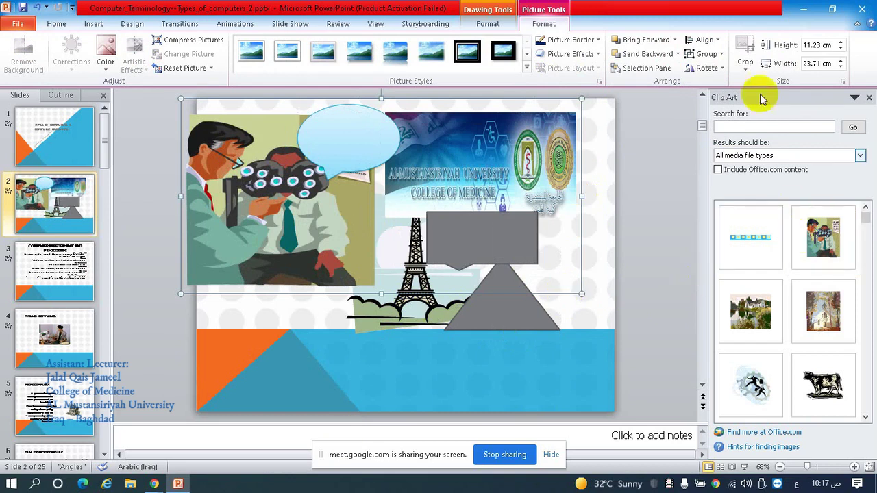
Step: Ungroup the collage, then select the doctor clip art and the banner individually
left_click(703, 60)
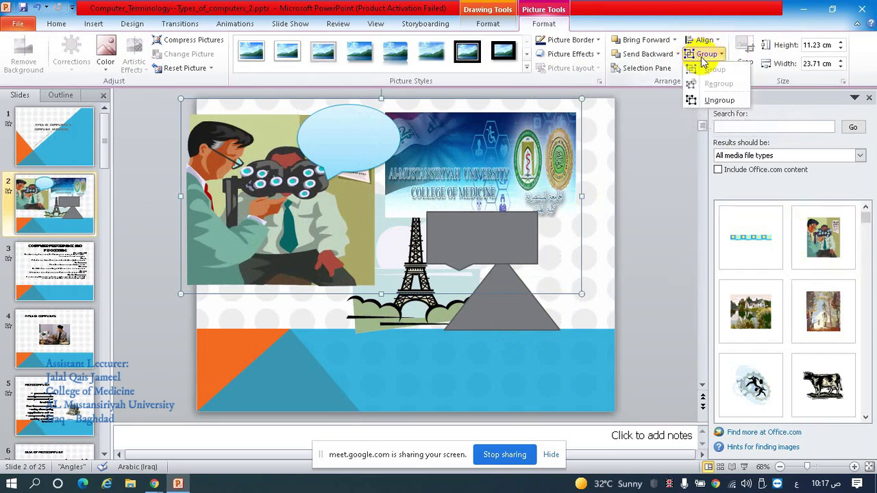
left_click(716, 101)
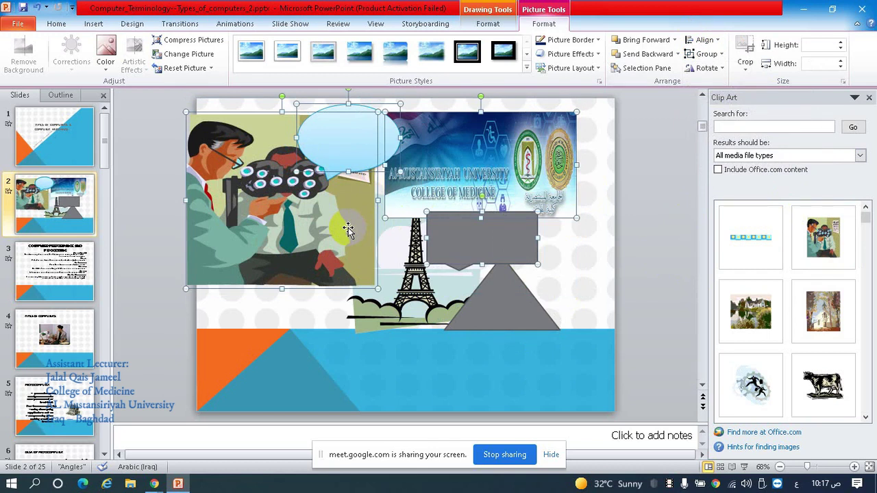
left_click(272, 298)
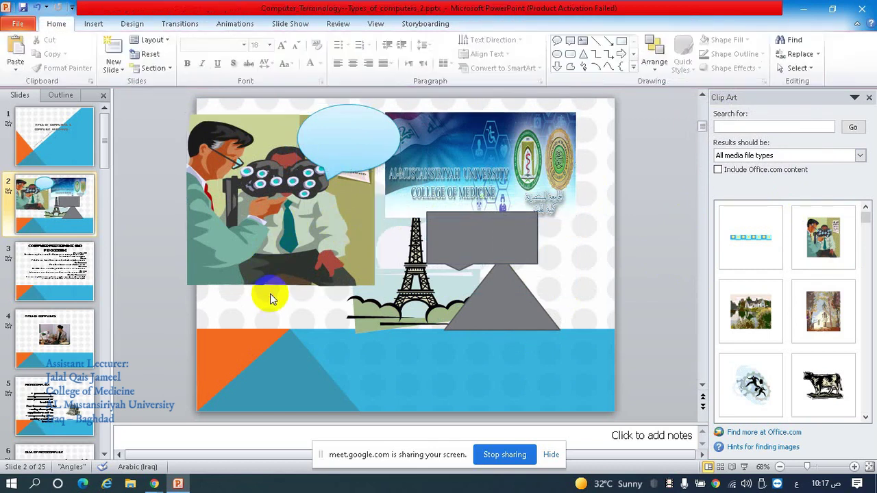
left_click(275, 254)
left_click(402, 179)
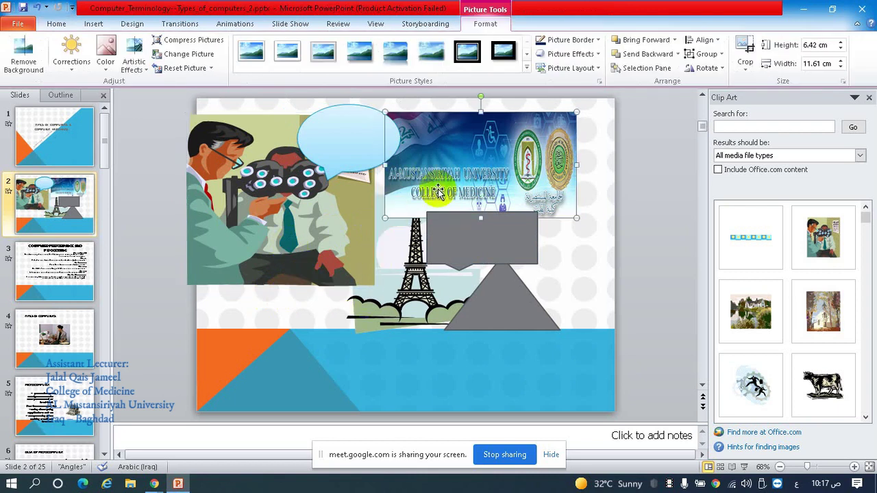